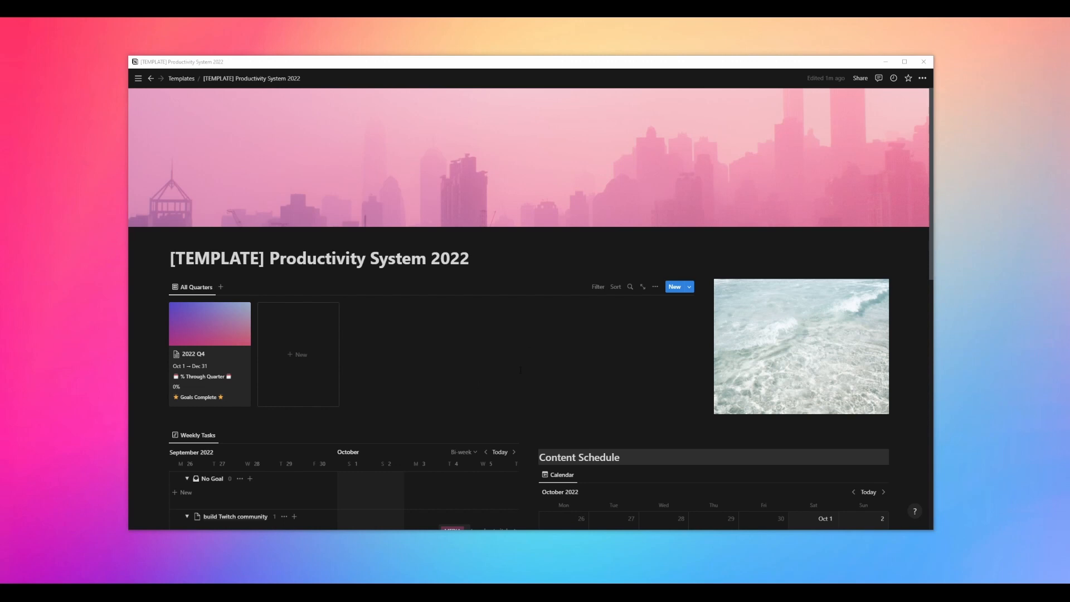
Scroll through the productivity dashboard to examine its quarters, weekly tasks, content schedule and page link sections
scroll(520, 369, "down", 10)
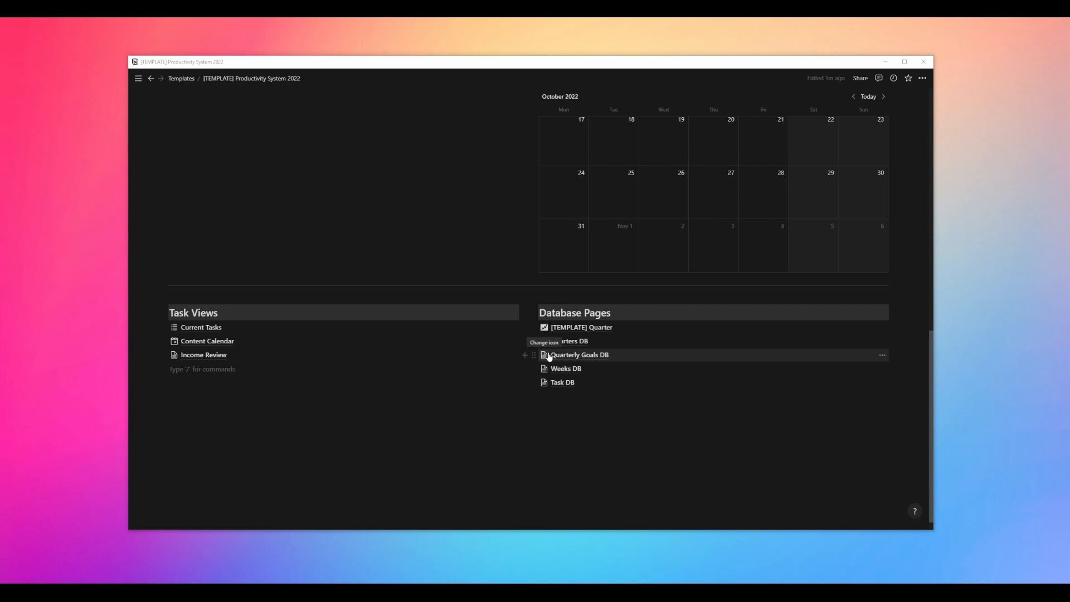
scroll(497, 384, "up", 10)
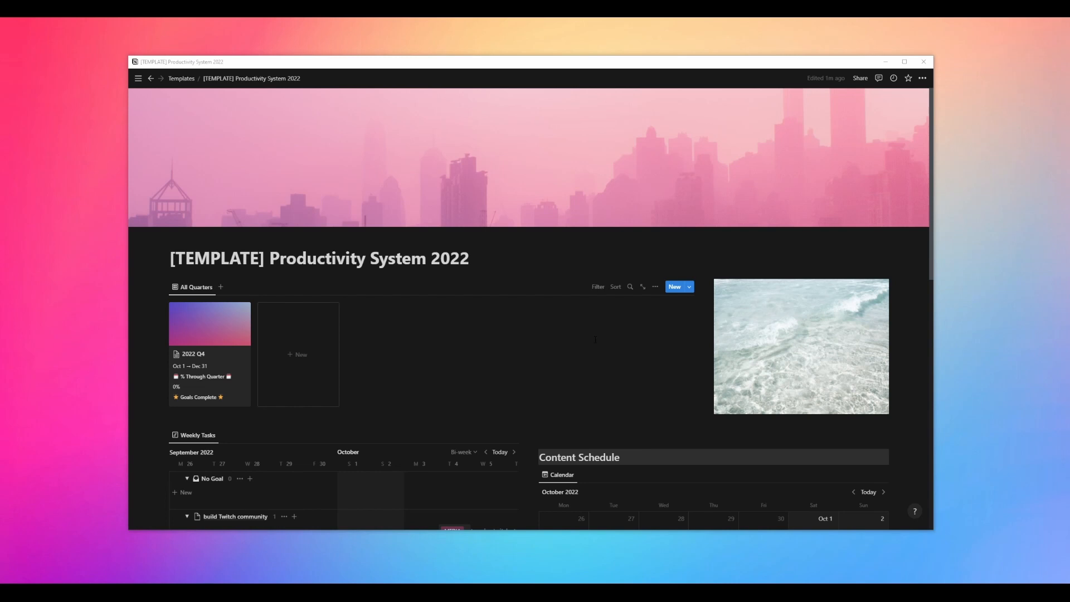
scroll(664, 408, "down", 9)
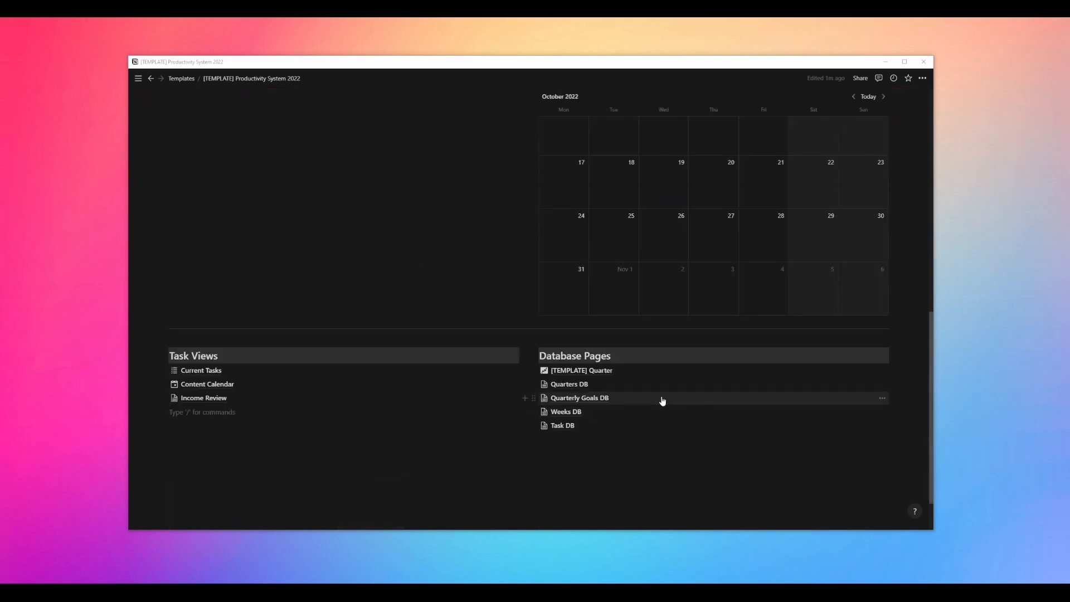
scroll(577, 373, "up", 9)
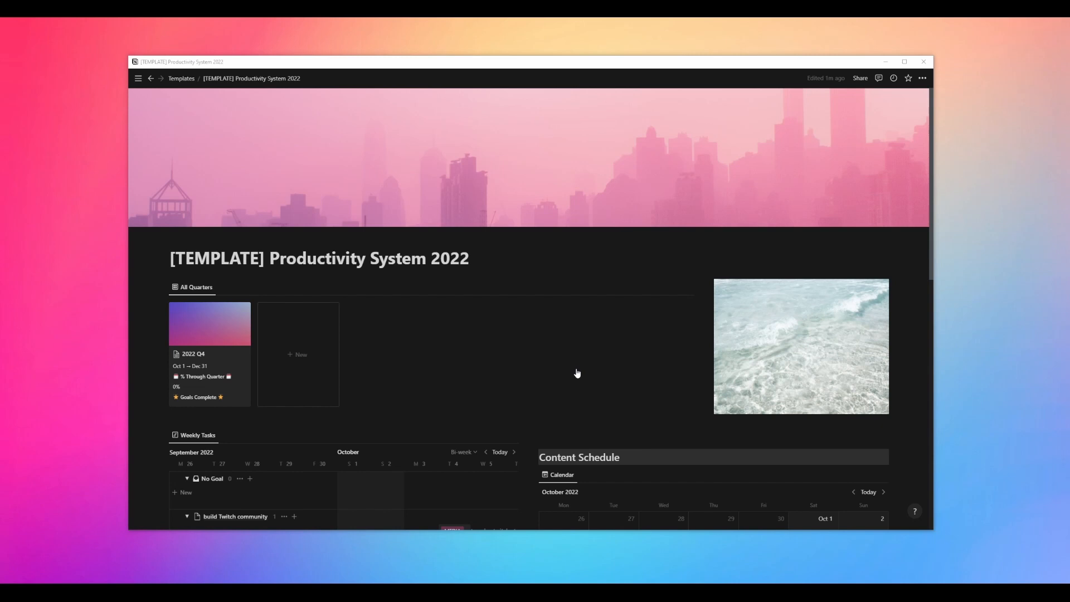
scroll(577, 373, "down", 3)
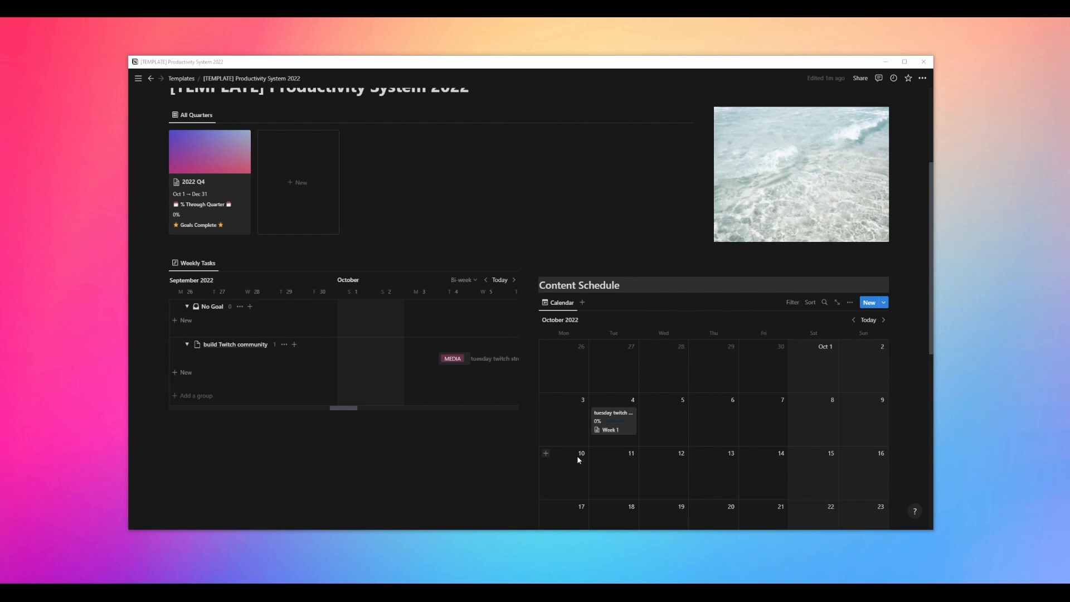
scroll(579, 456, "up", 3)
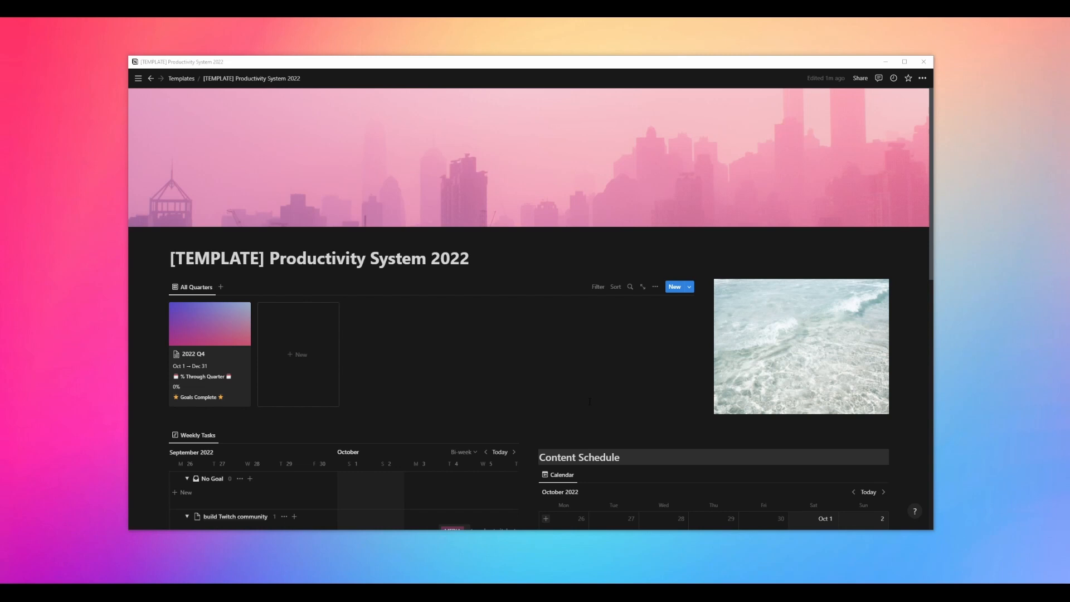
Open the Task DB database page from the Database Pages list and return to the dashboard
scroll(563, 374, "down", 7)
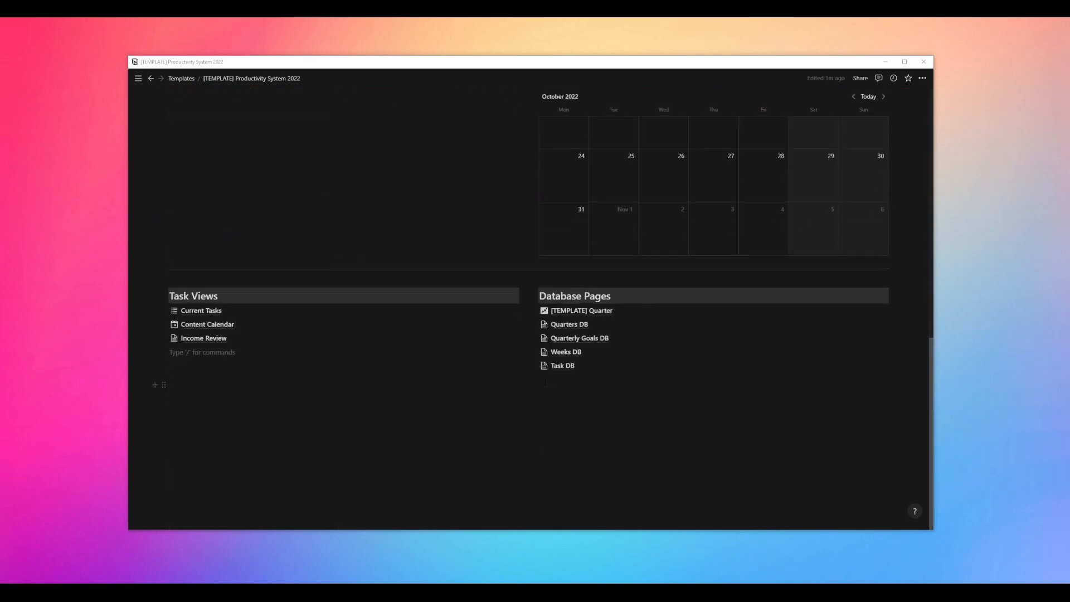
left_click(562, 366)
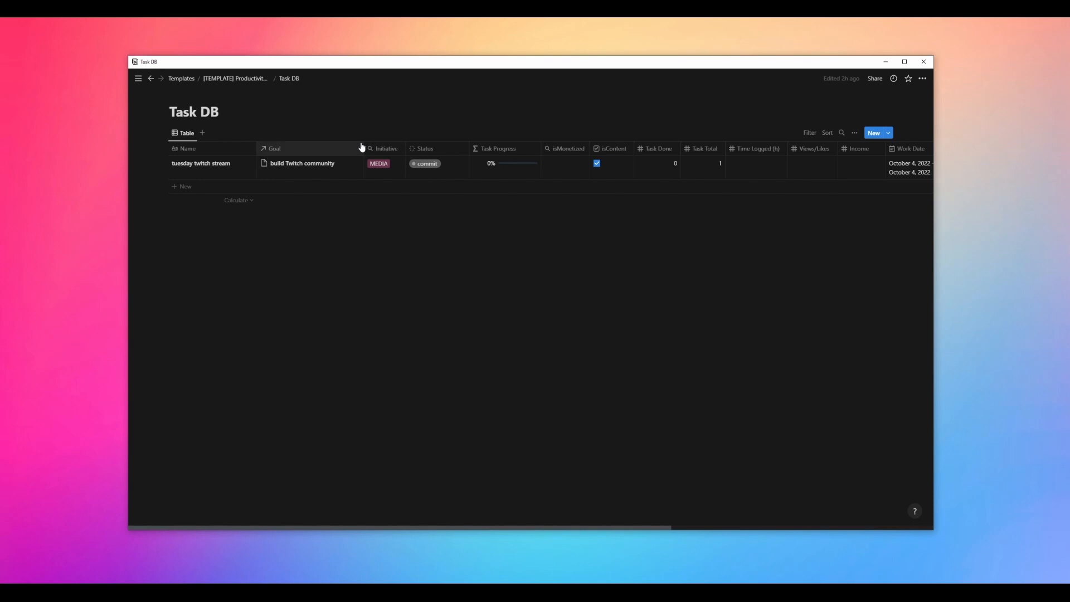
left_click(241, 79)
Open the Weeks DB database page and return to the dashboard
scroll(634, 347, "down", 8)
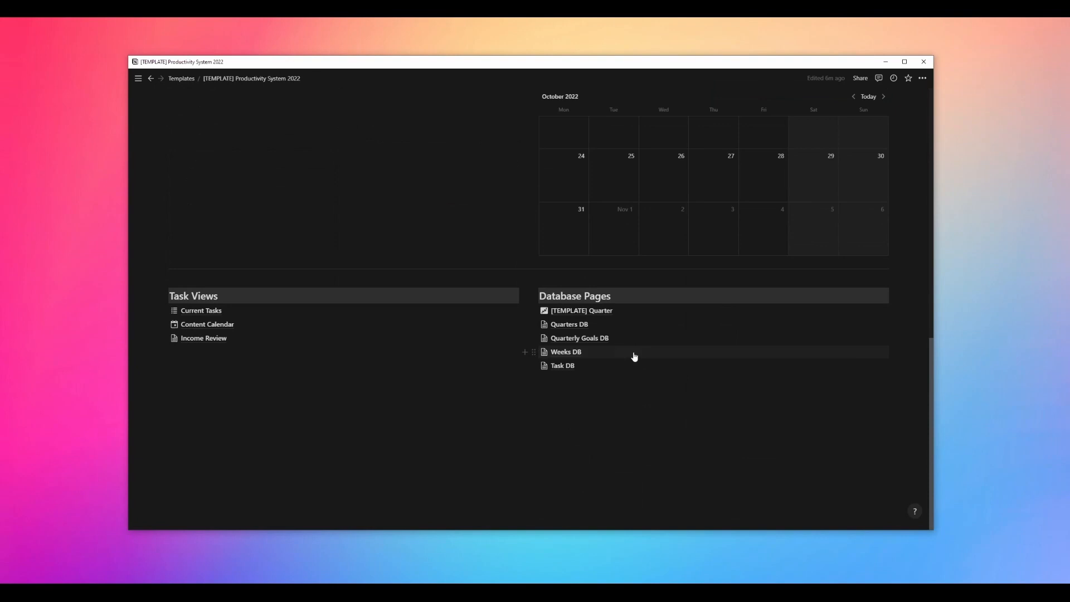
left_click(566, 354)
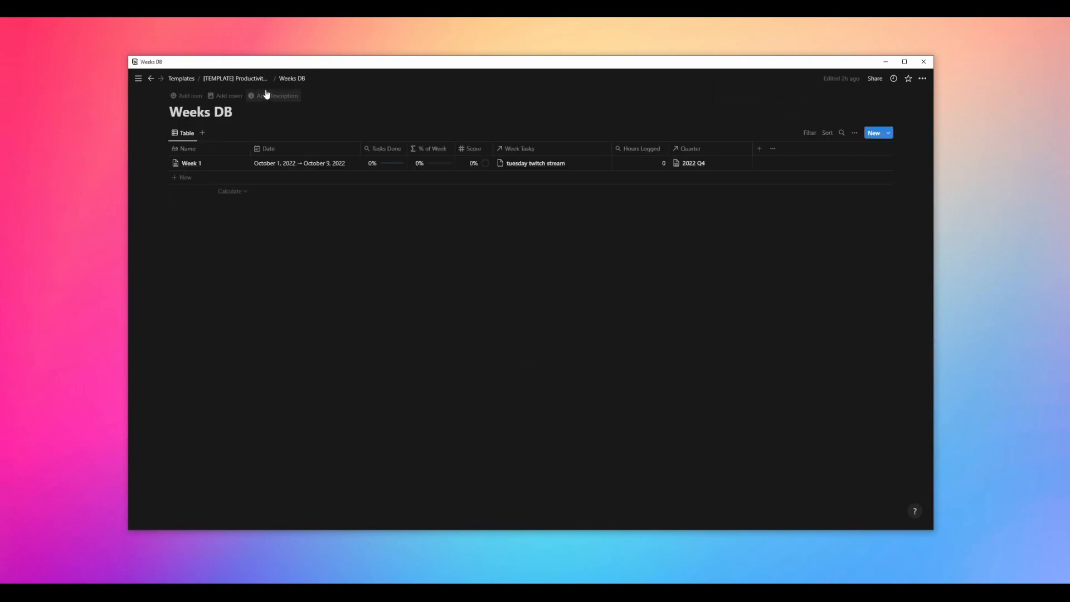
left_click(236, 79)
Open the Quarterly Goals DB database page and return to the dashboard
scroll(634, 313, "down", 8)
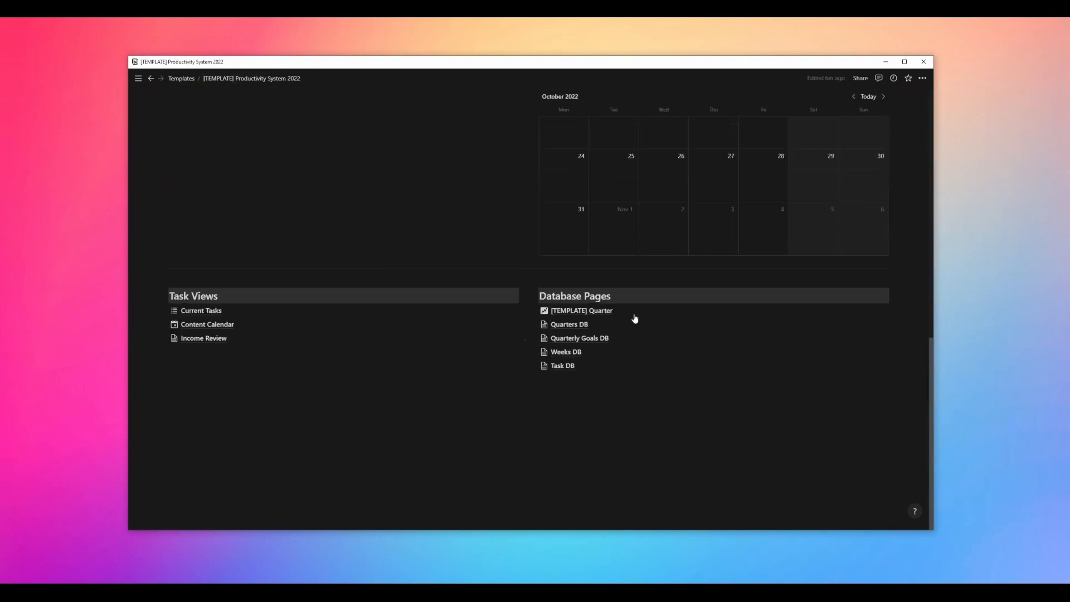
left_click(577, 339)
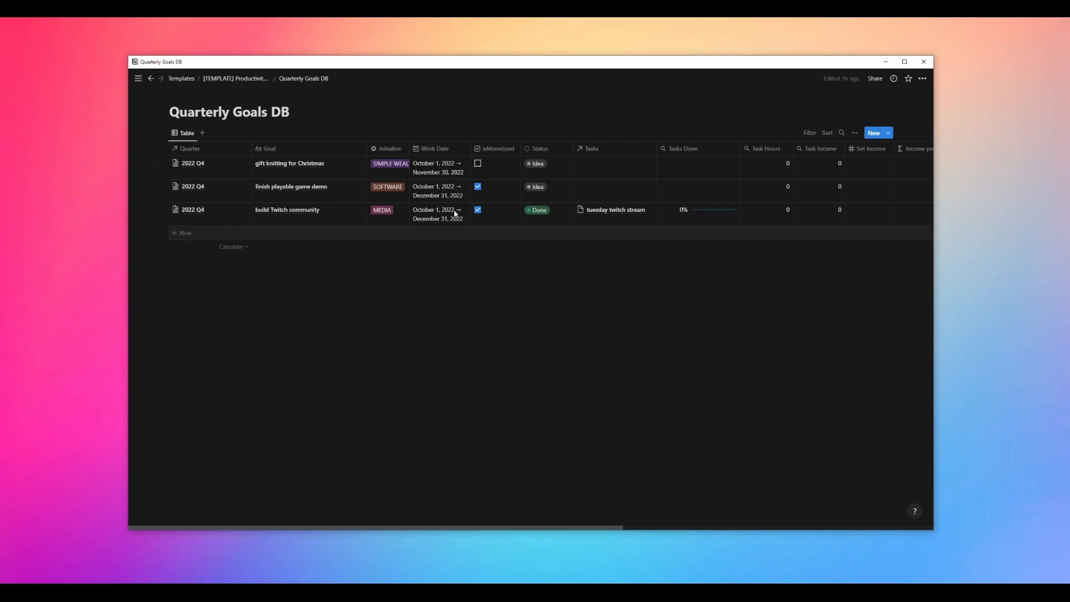
left_click(249, 81)
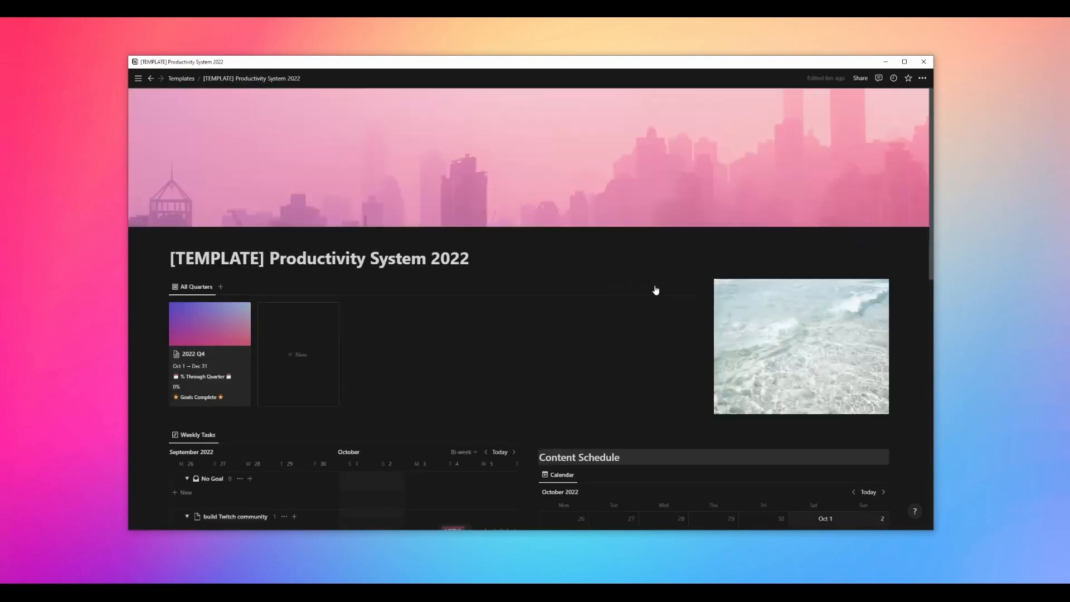
Scroll the dashboard, open the Task DB and display its table view's properties list
scroll(613, 312, "down", 8)
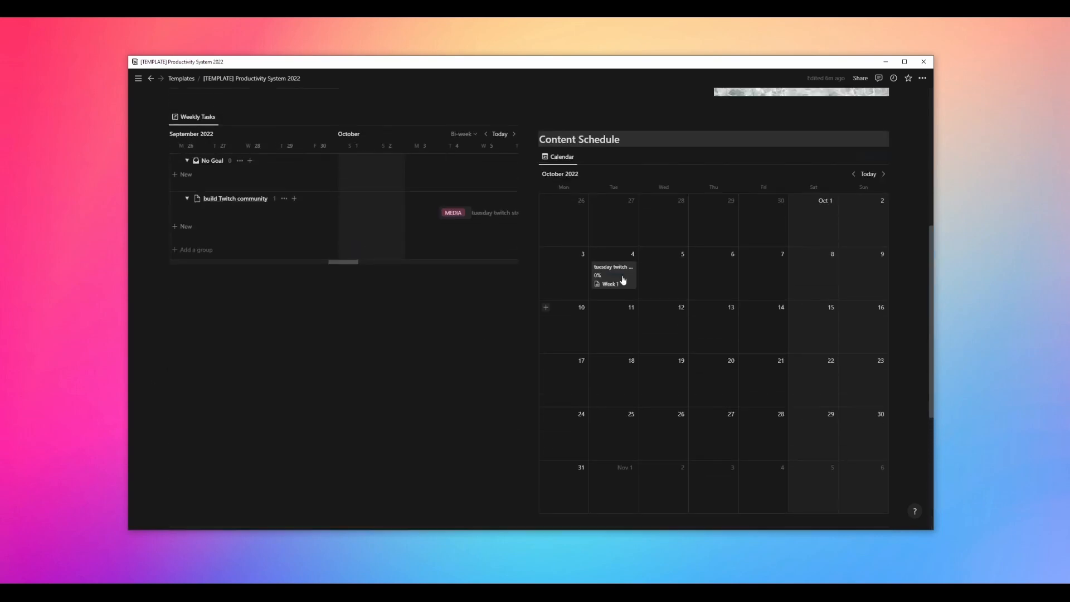
scroll(357, 377, "up", 6)
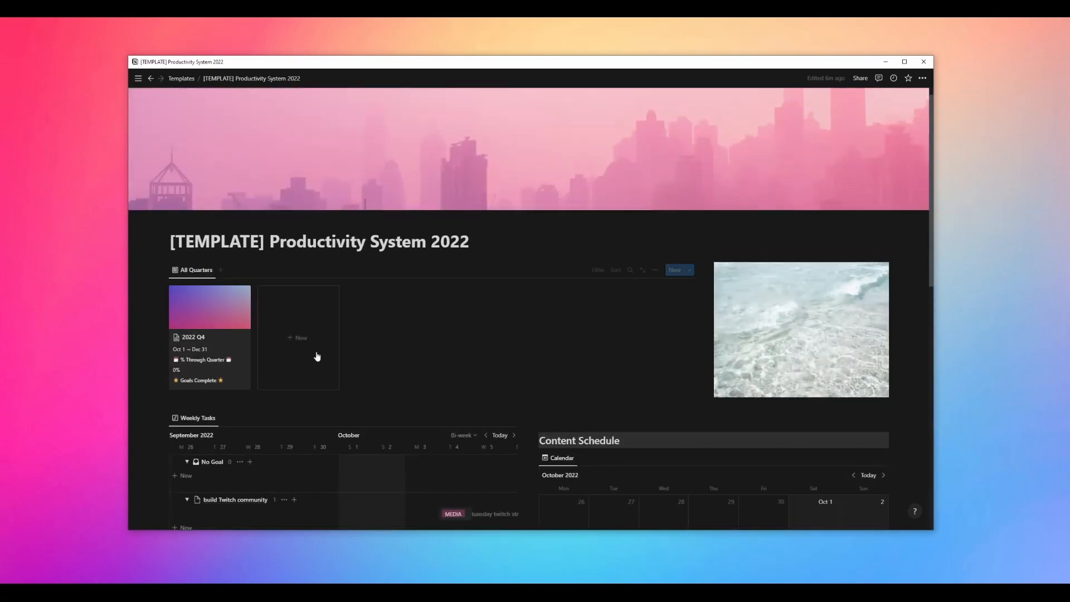
scroll(423, 360, "down", 7)
scroll(506, 364, "down", 3)
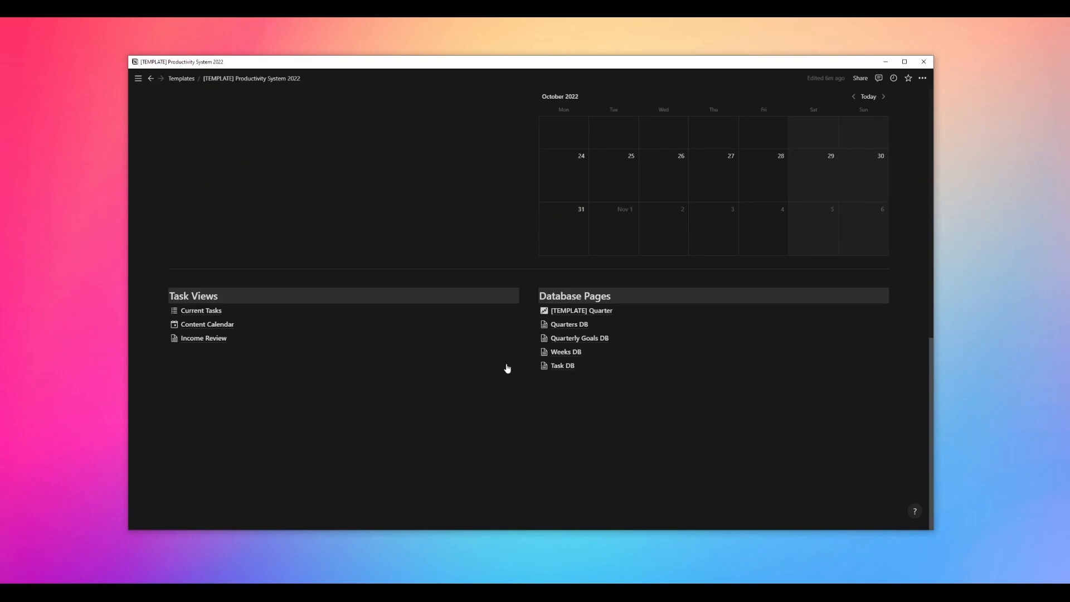
left_click(556, 367)
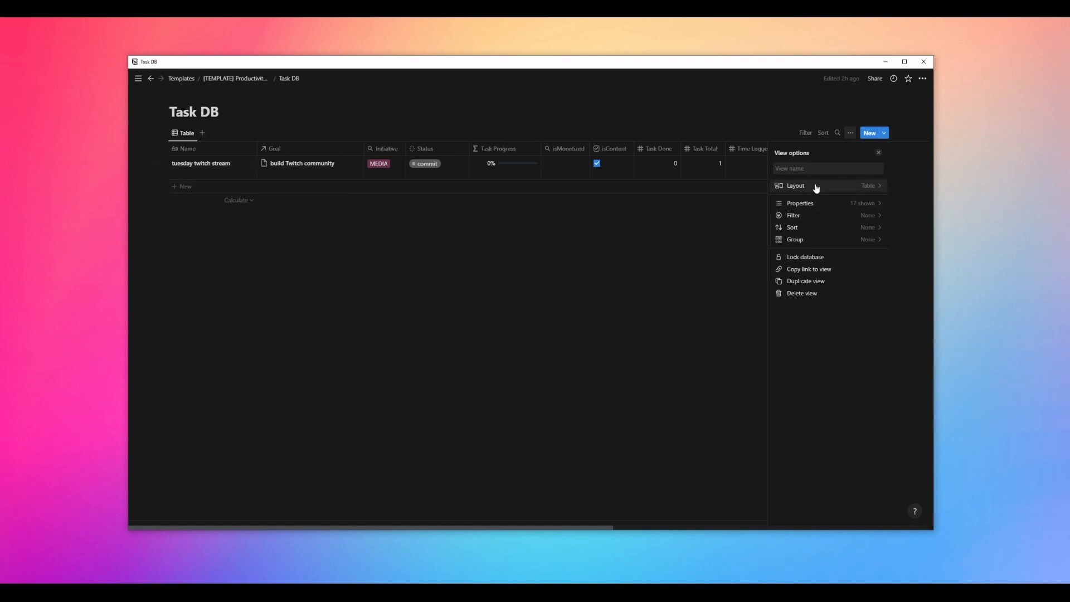
left_click(825, 204)
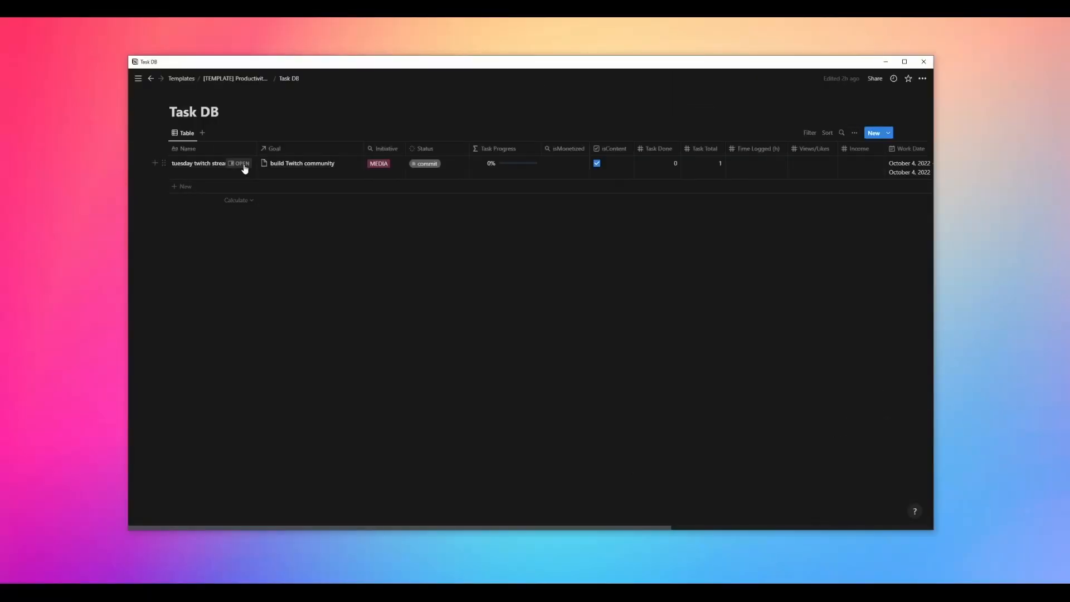
Open the 'tuesday twitch stream' task in a side peek to review its properties, then close it
left_click(245, 165)
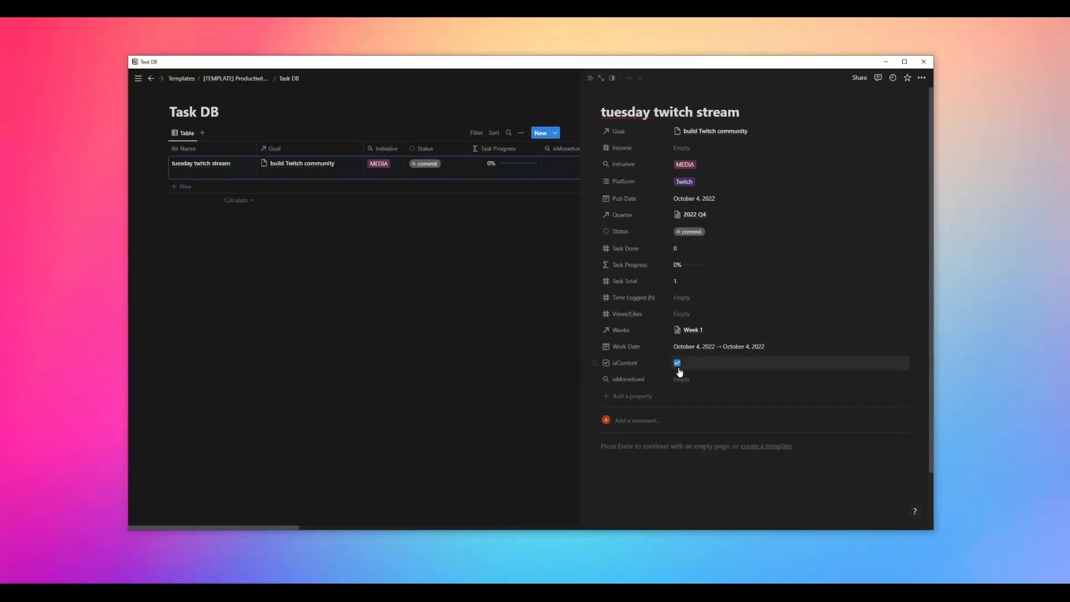
scroll(680, 372, "down", 2)
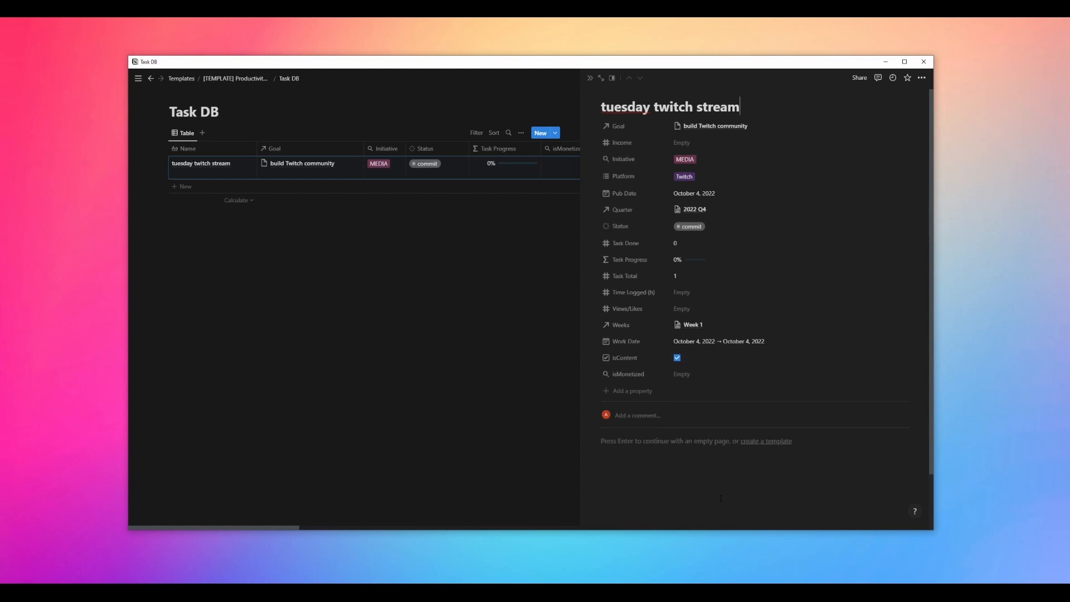
left_click(529, 370)
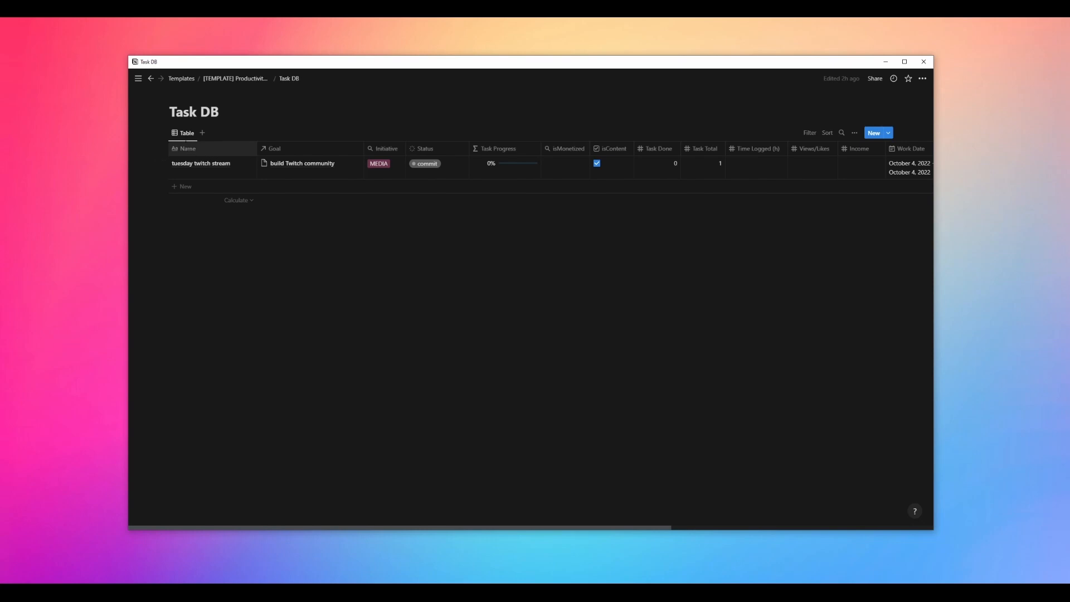
Reopen the view's properties list, edit the Goal relation property and set its limit to 1 page
left_click(186, 135)
left_click(201, 168)
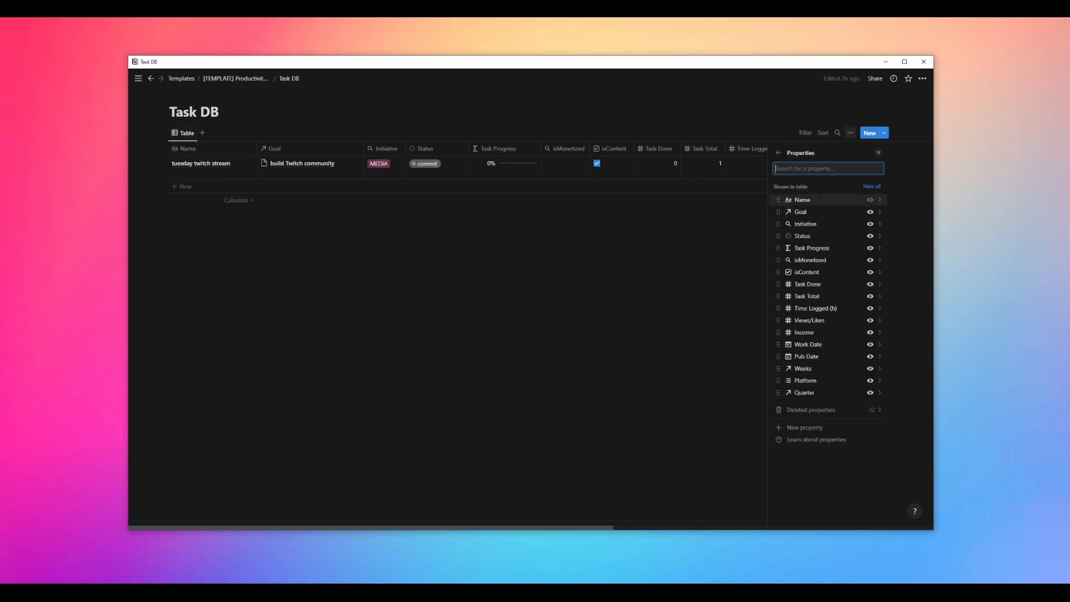
left_click(817, 215)
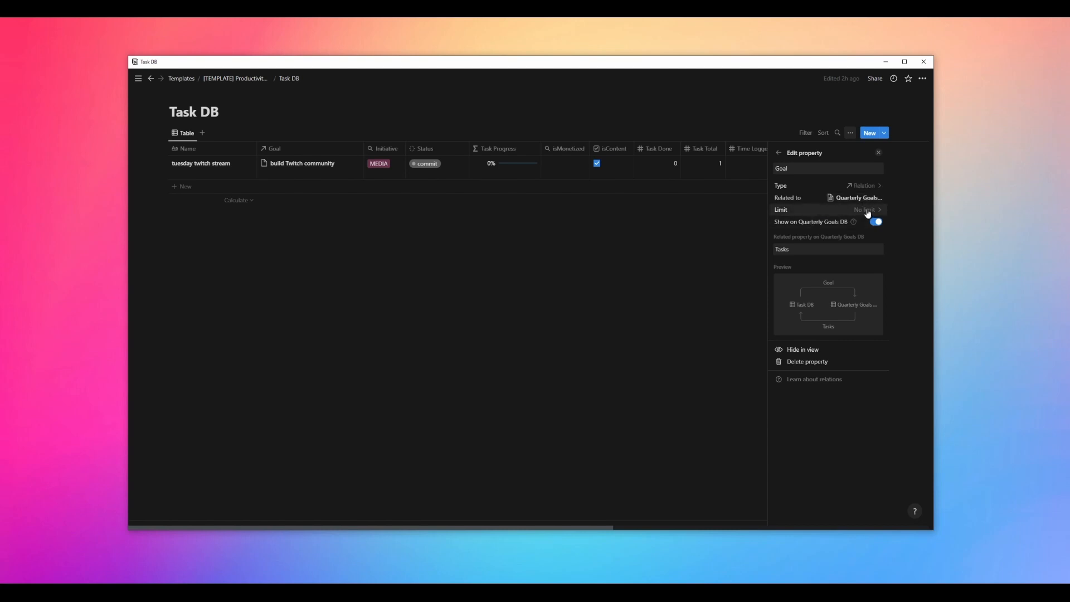
left_click(868, 213)
left_click(816, 232)
Inspect the Goal property's name and its related Tasks property on Quarterly Goals DB, then leave the editor
left_click(797, 170)
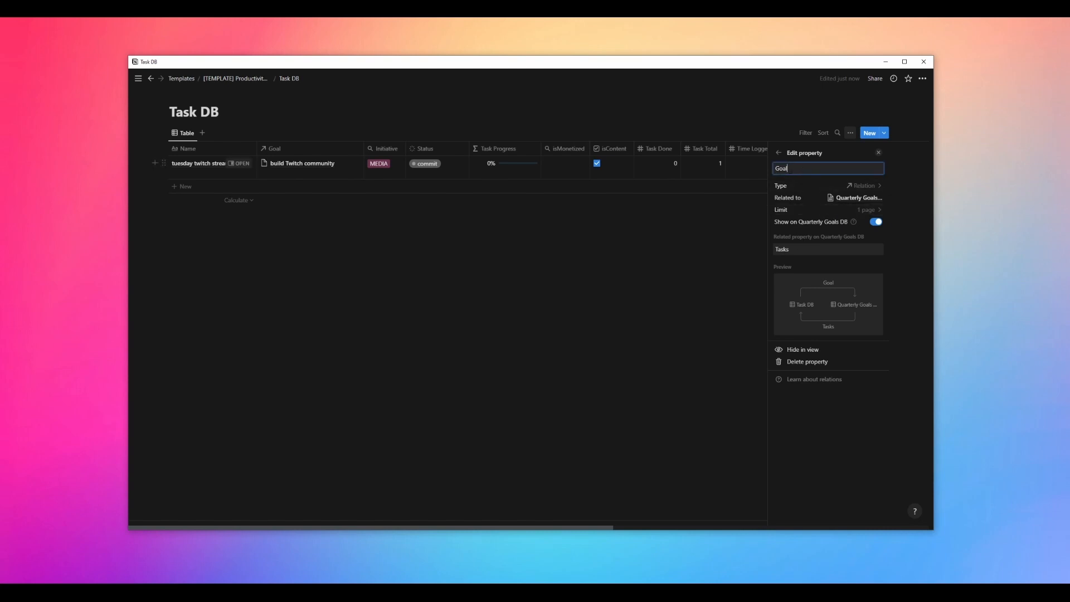
left_click_drag(796, 170, 775, 169)
left_click(795, 167)
left_click(805, 252)
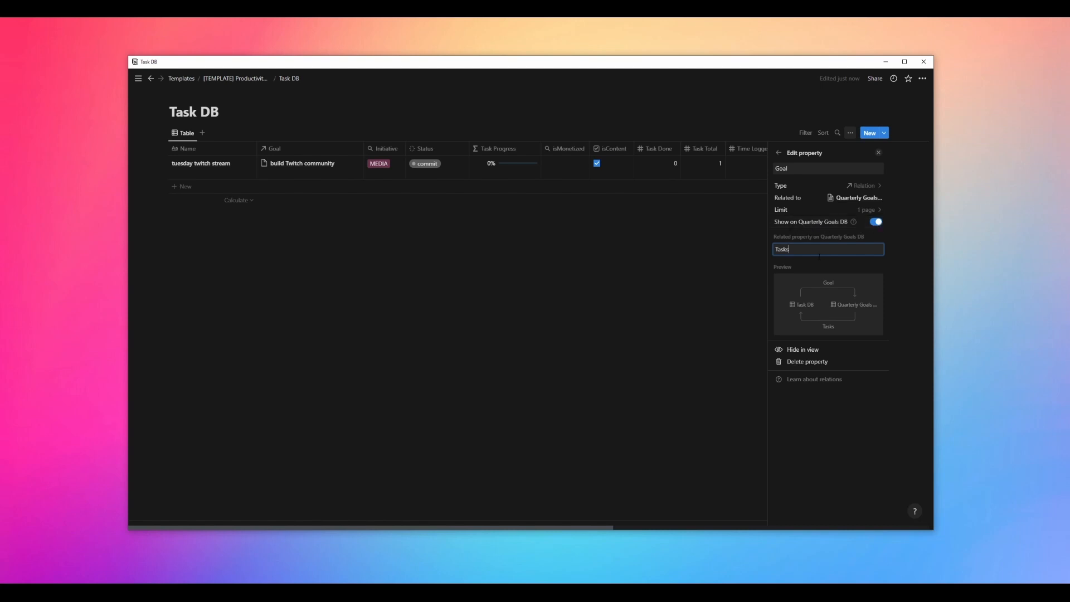
key("Escape")
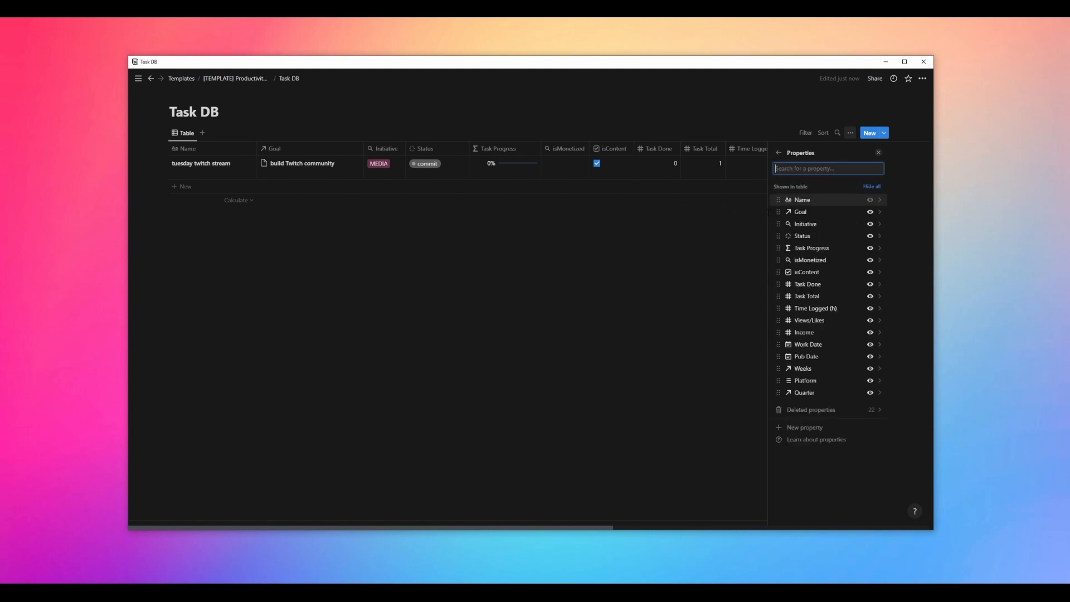
Review the settings of the Initiative rollup property and the Status property's groups
left_click(820, 226)
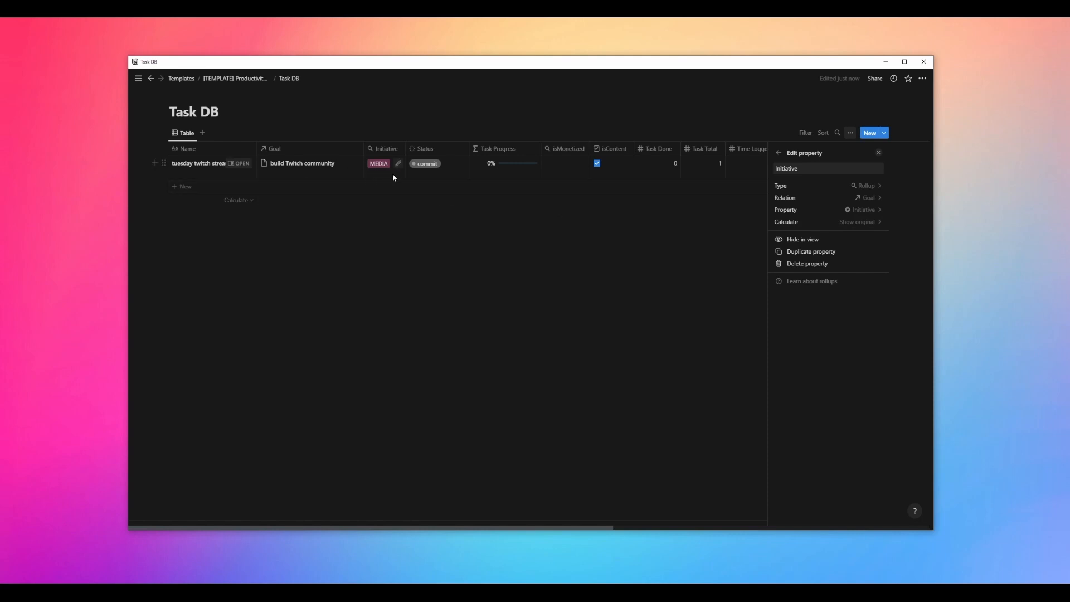
left_click(779, 153)
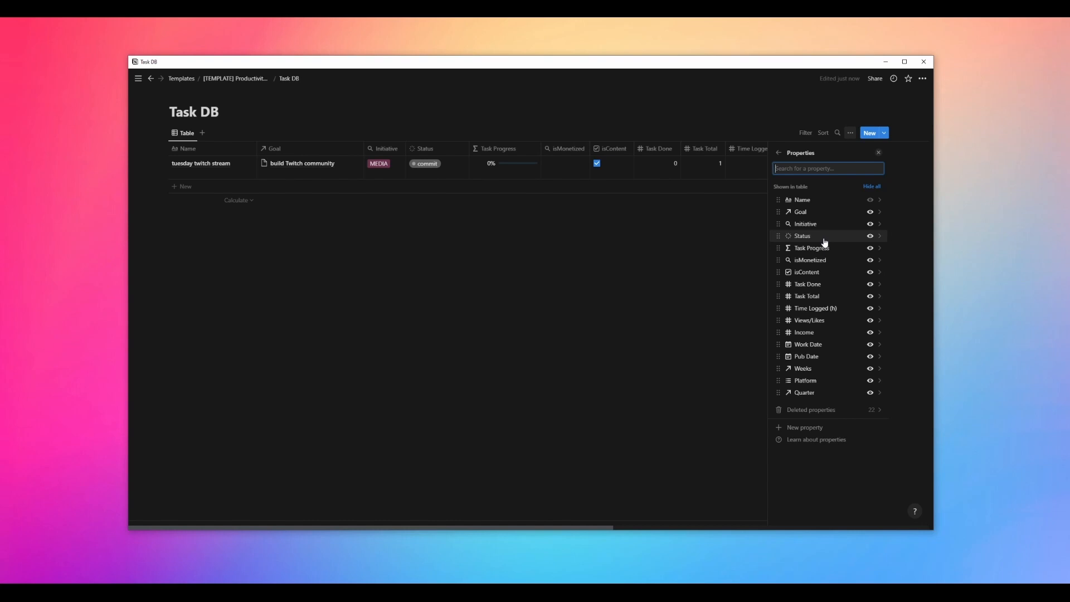
left_click(847, 238)
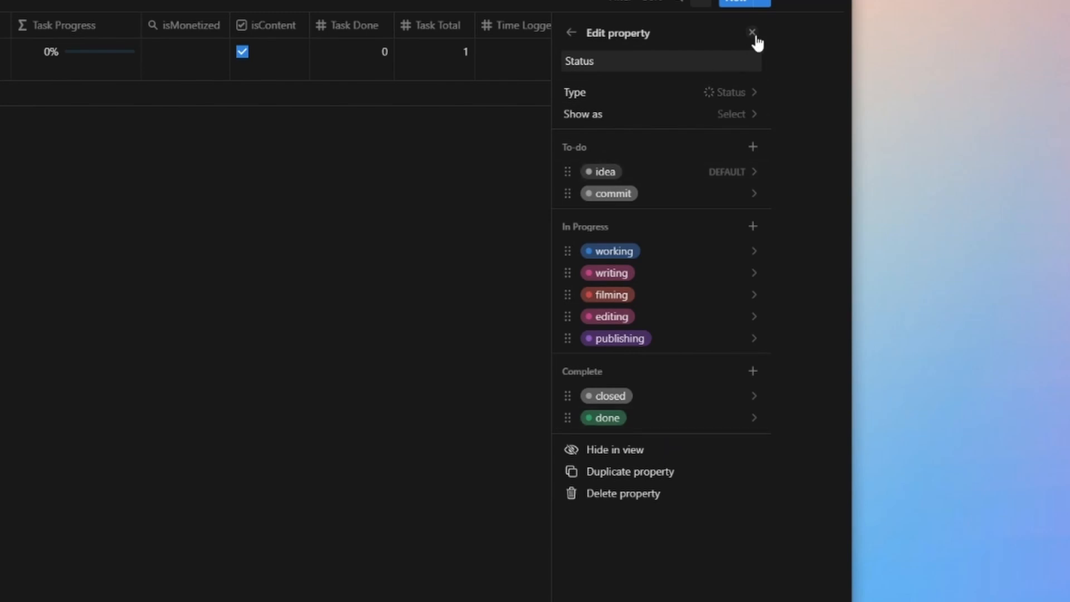
left_click(572, 34)
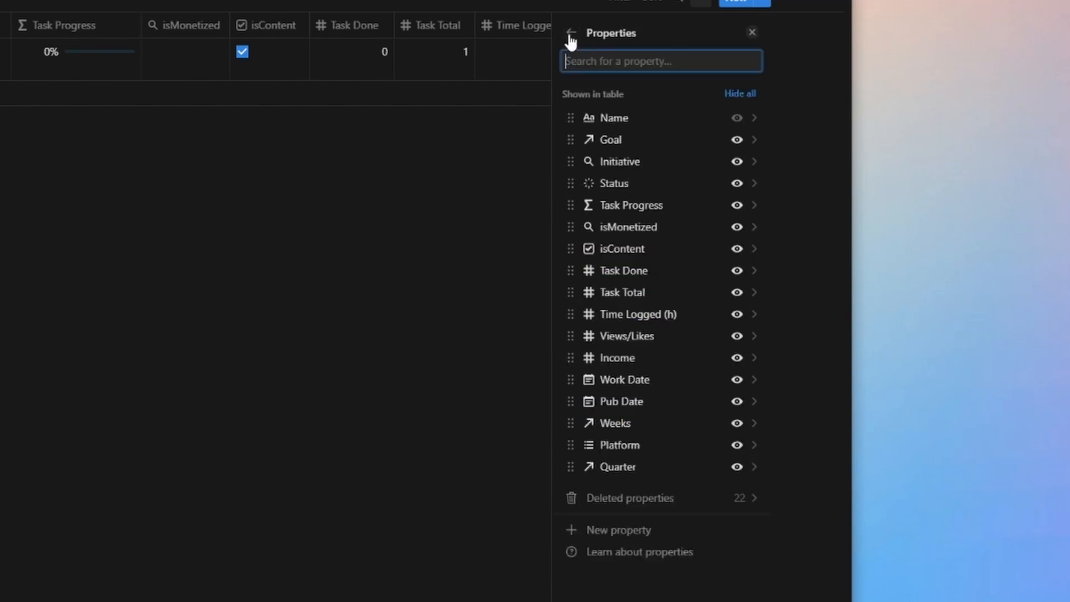
Open the Task Progress formula property to examine its formula and bar display settings
left_click(655, 215)
left_click(711, 119)
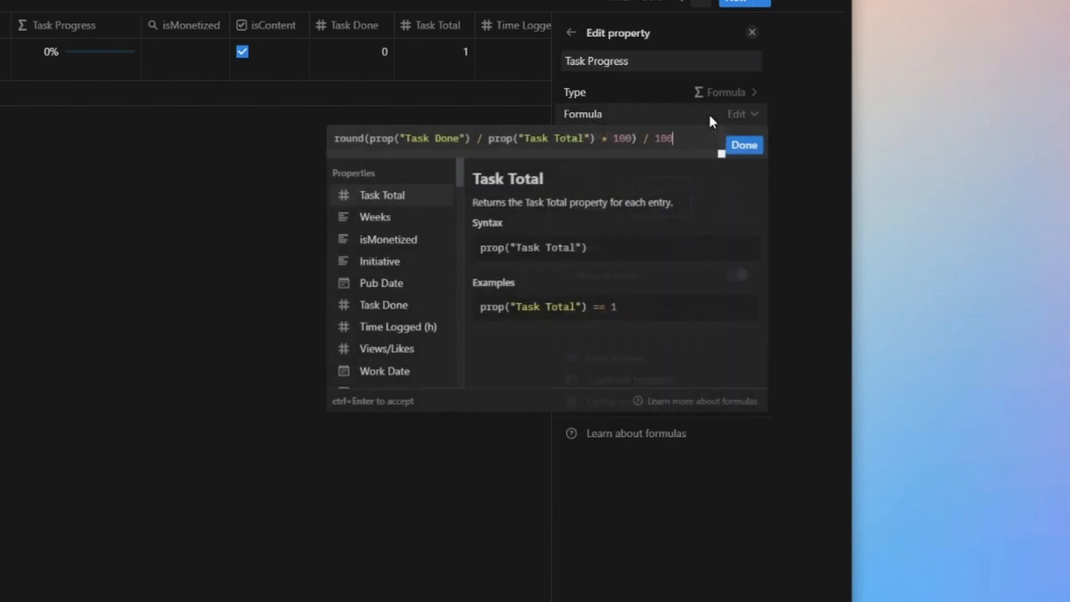
left_click(744, 145)
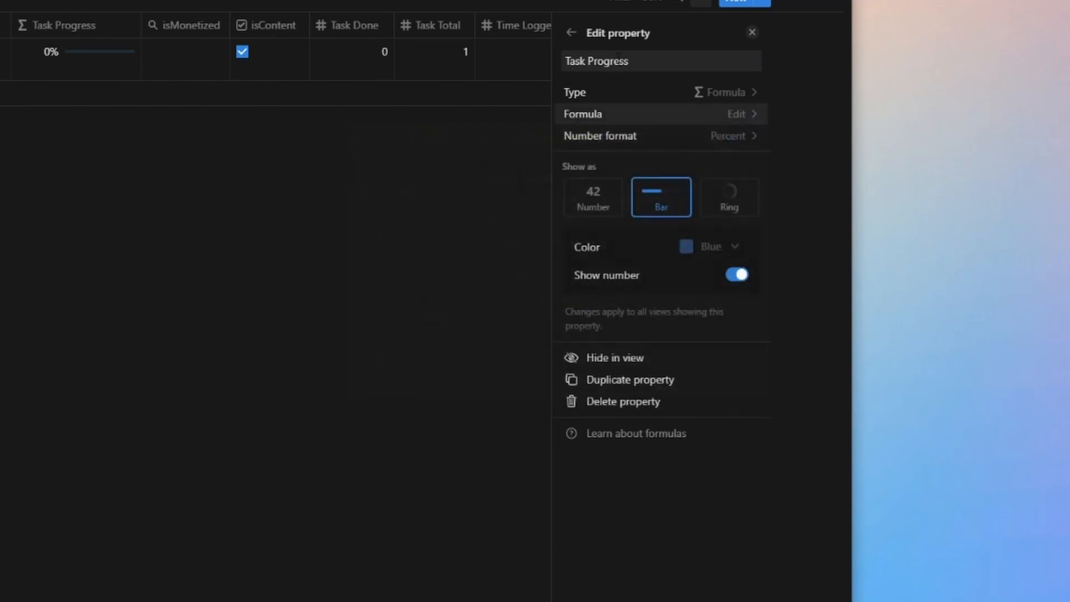
left_click(572, 34)
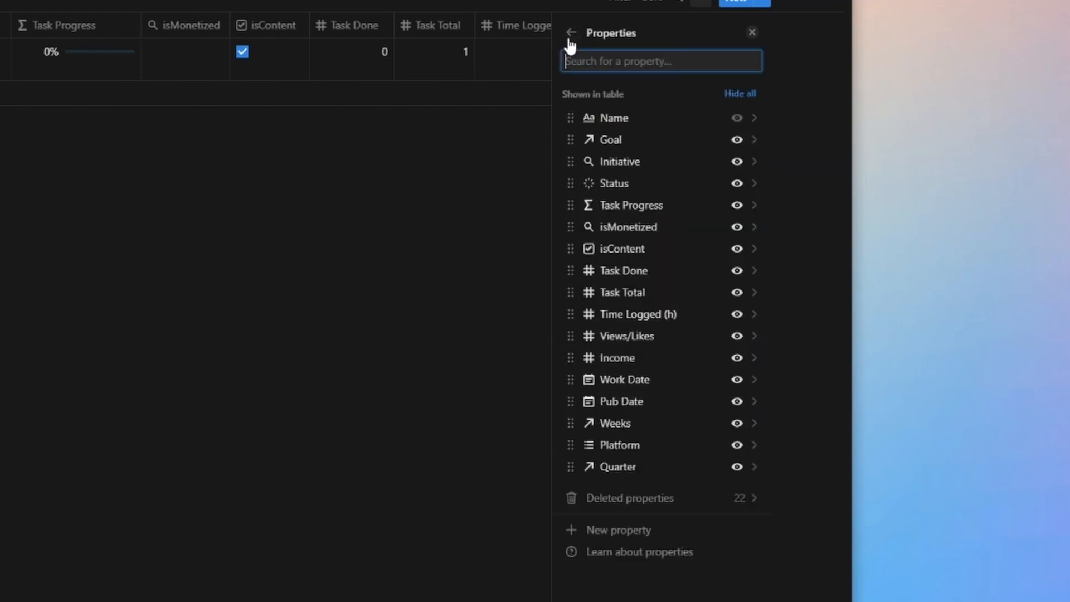
Review the Task Done and Task Total number property settings, returning to the properties list
left_click(633, 278)
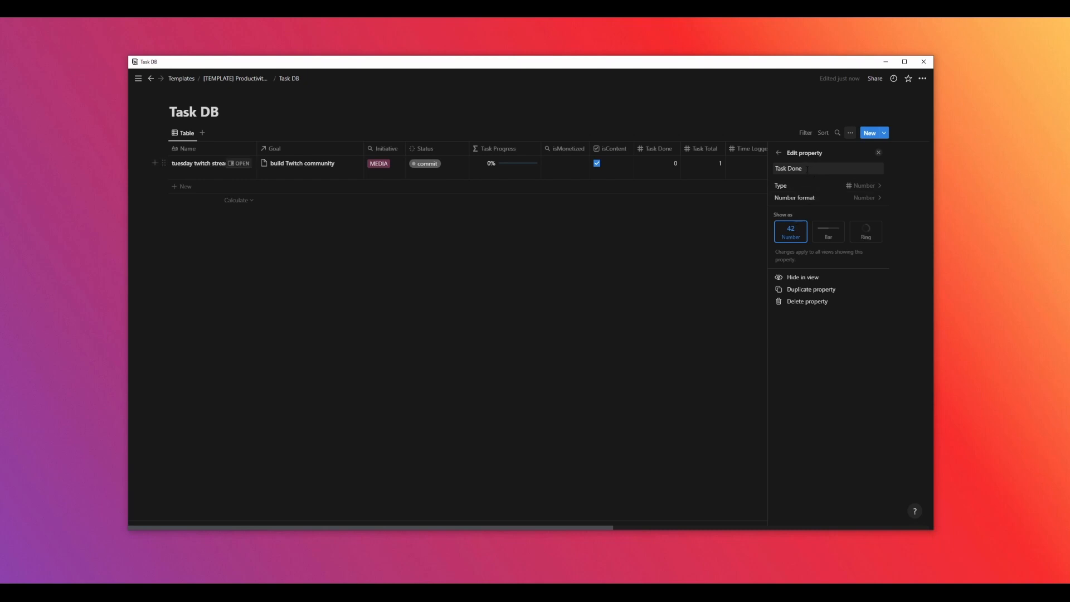
left_click(778, 153)
left_click(818, 299)
left_click(775, 153)
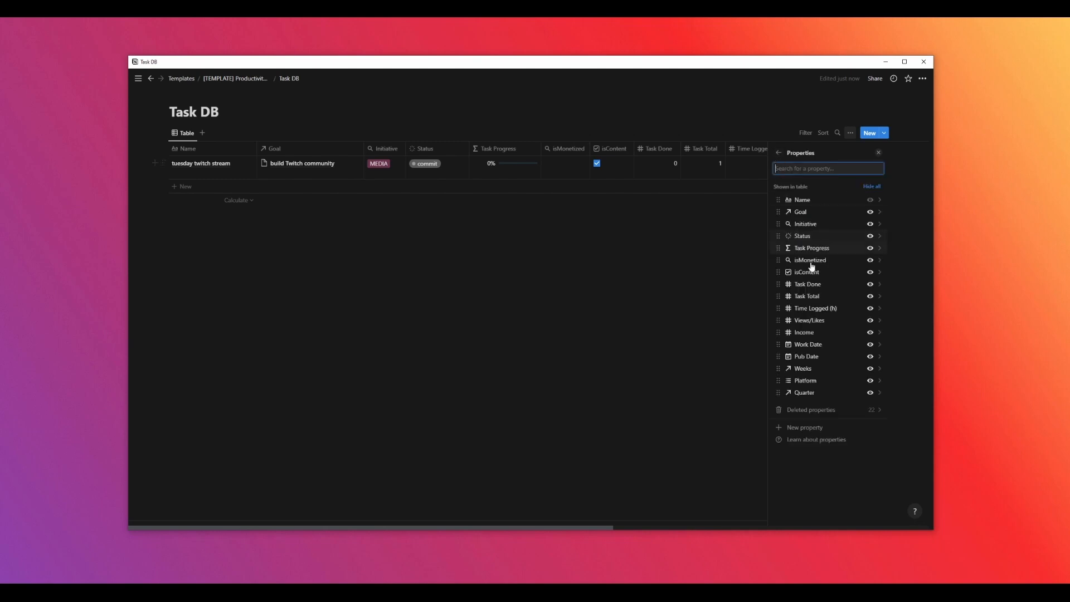
Re-examine the Task Progress formula, highlighting its division, multiplication and rounding parts, then close the properties panel
left_click(823, 290)
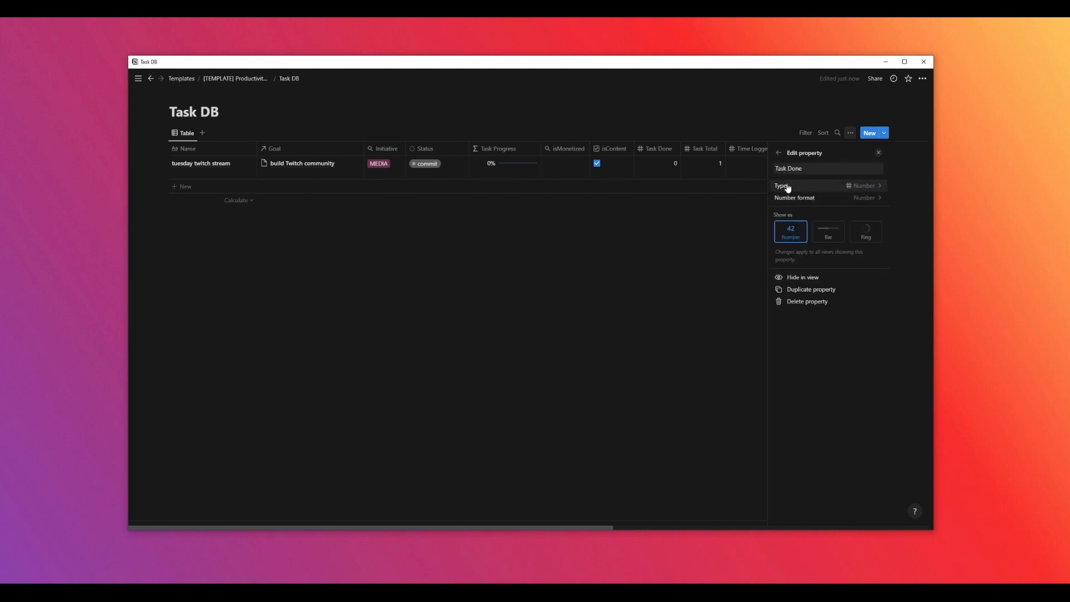
left_click(779, 153)
left_click(821, 254)
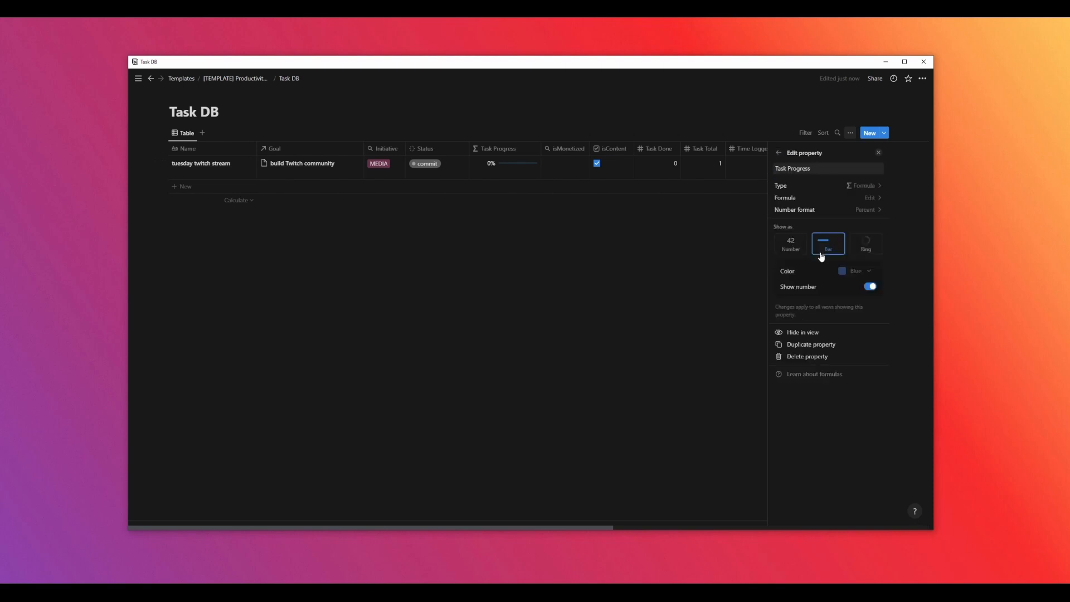
left_click(847, 199)
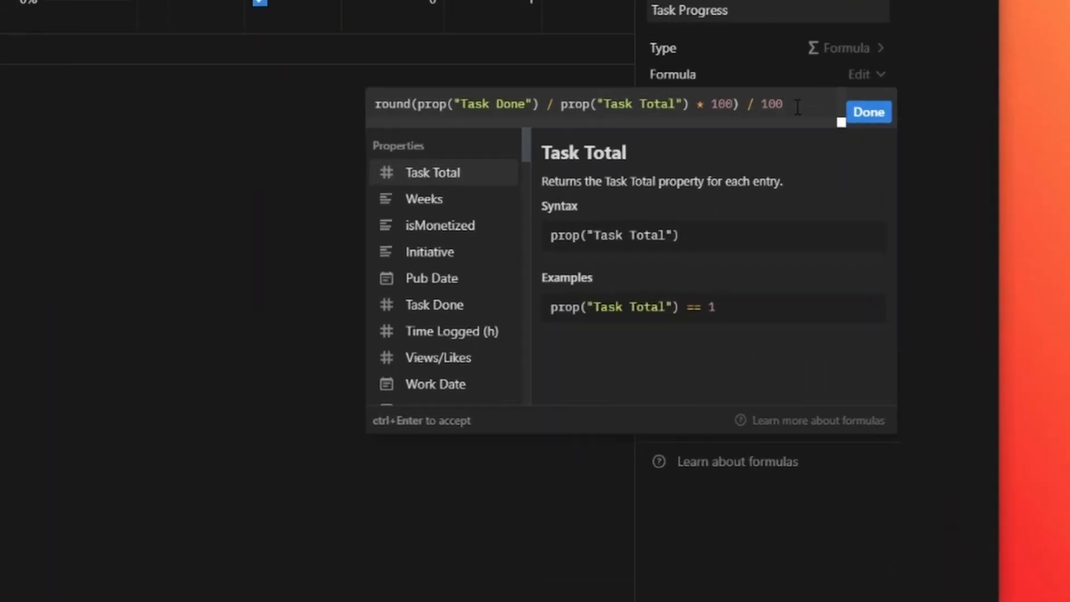
left_click_drag(836, 211, 795, 216)
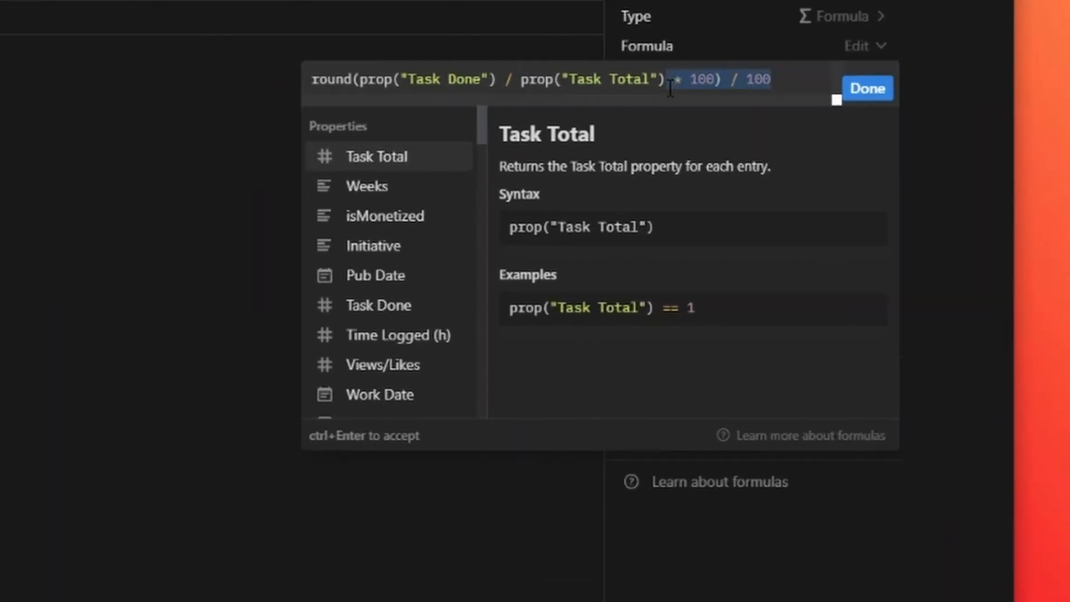
left_click(406, 85)
left_click_drag(727, 84, 357, 90)
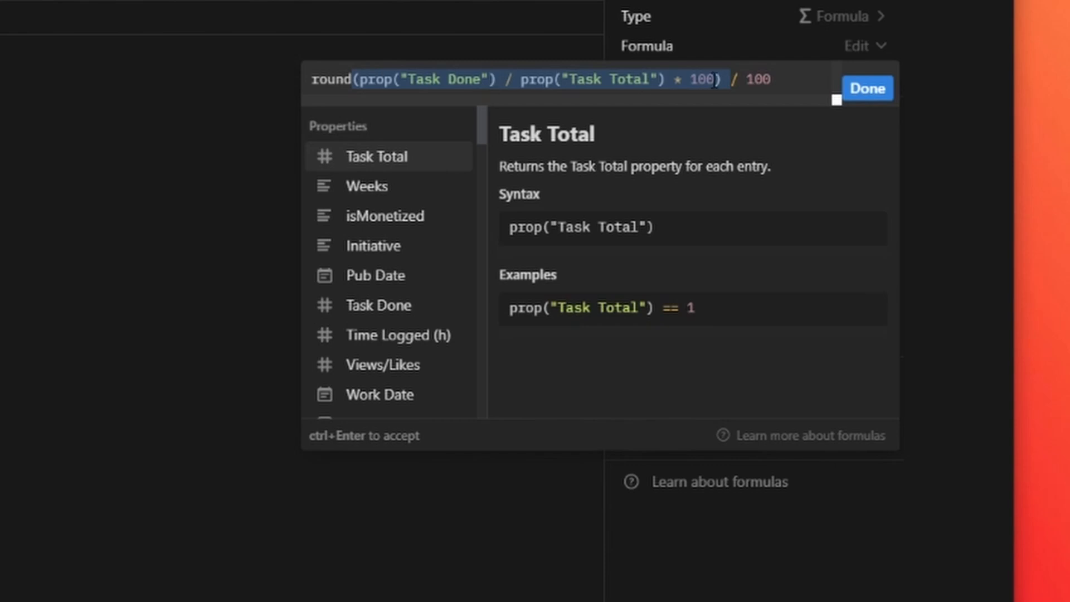
left_click(324, 84)
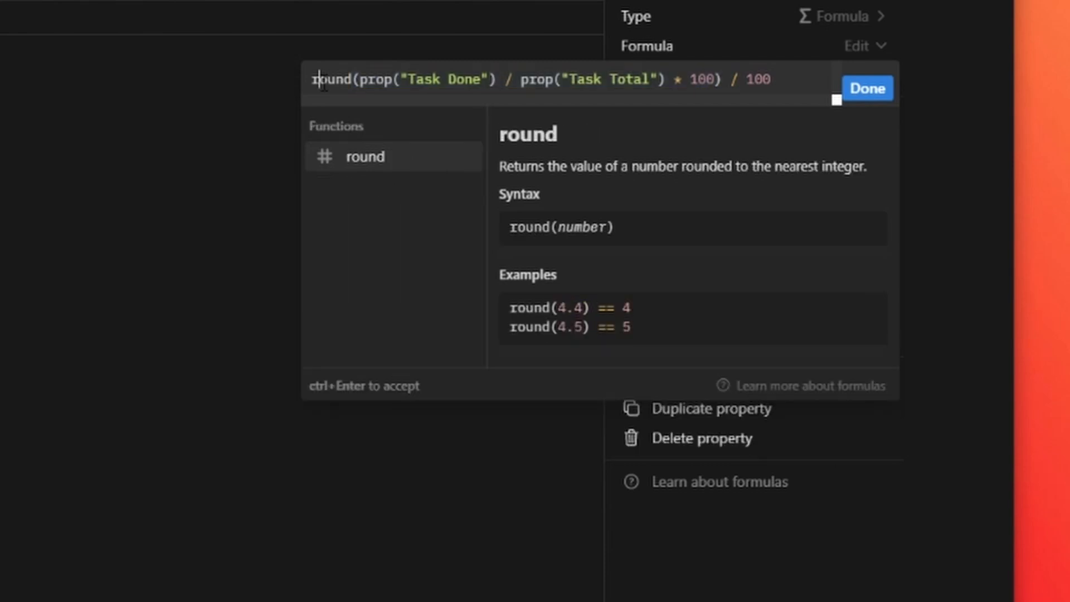
left_click(745, 79)
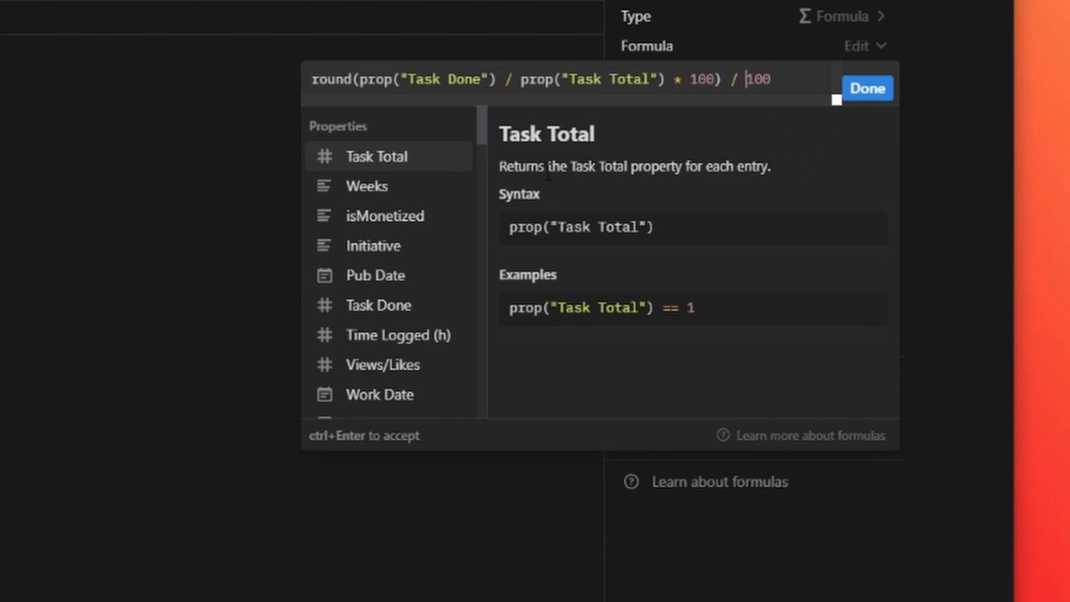
left_click(870, 122)
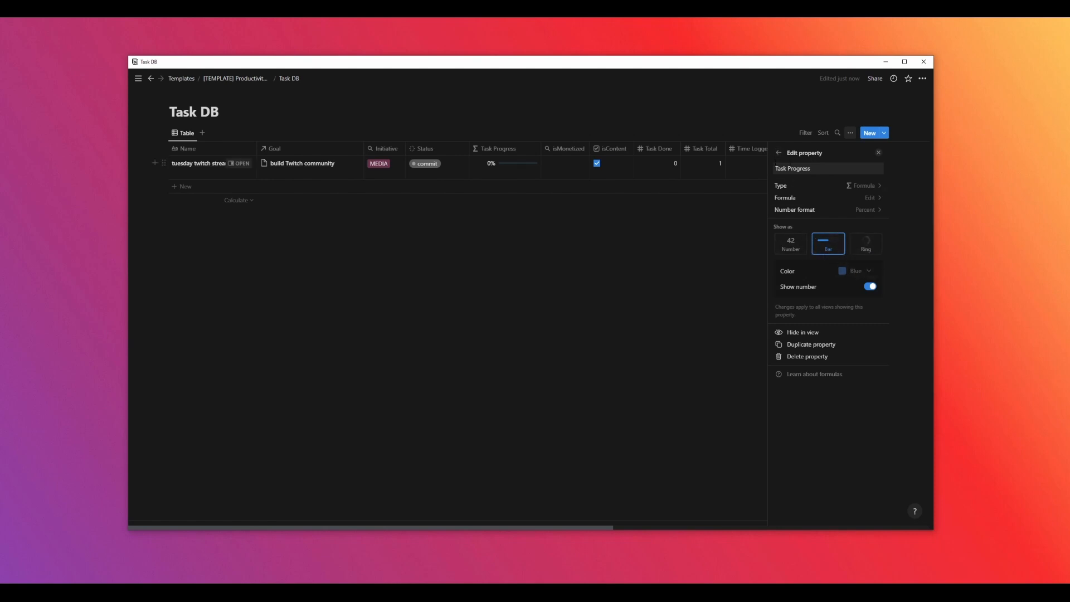
left_click(778, 156)
left_click(658, 223)
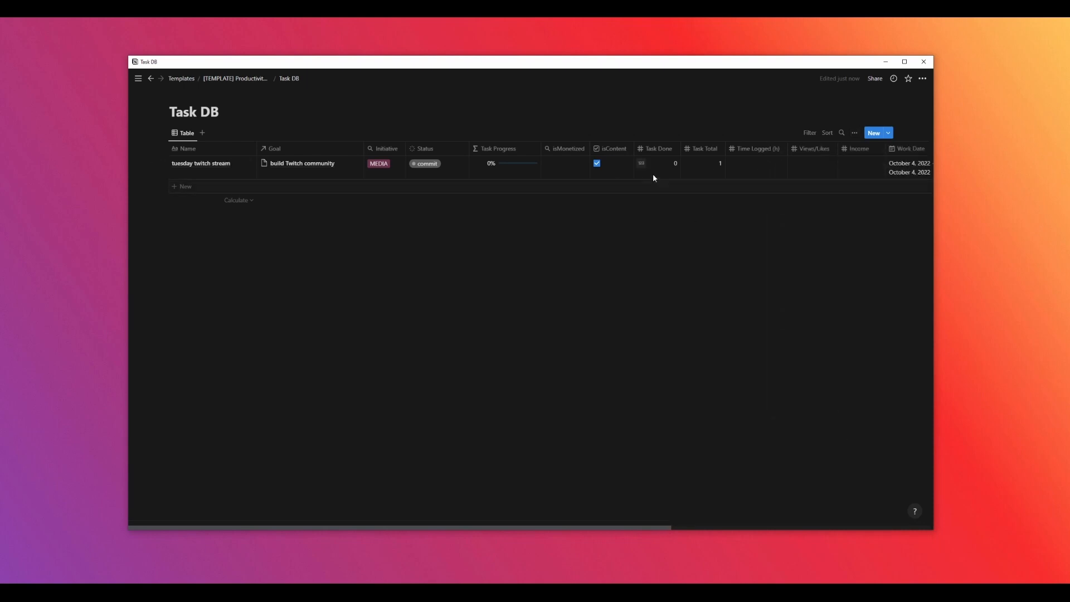
Test the progress bar by entering 1000 as Task Total and 250, then 333, as Task Done
left_click(705, 165)
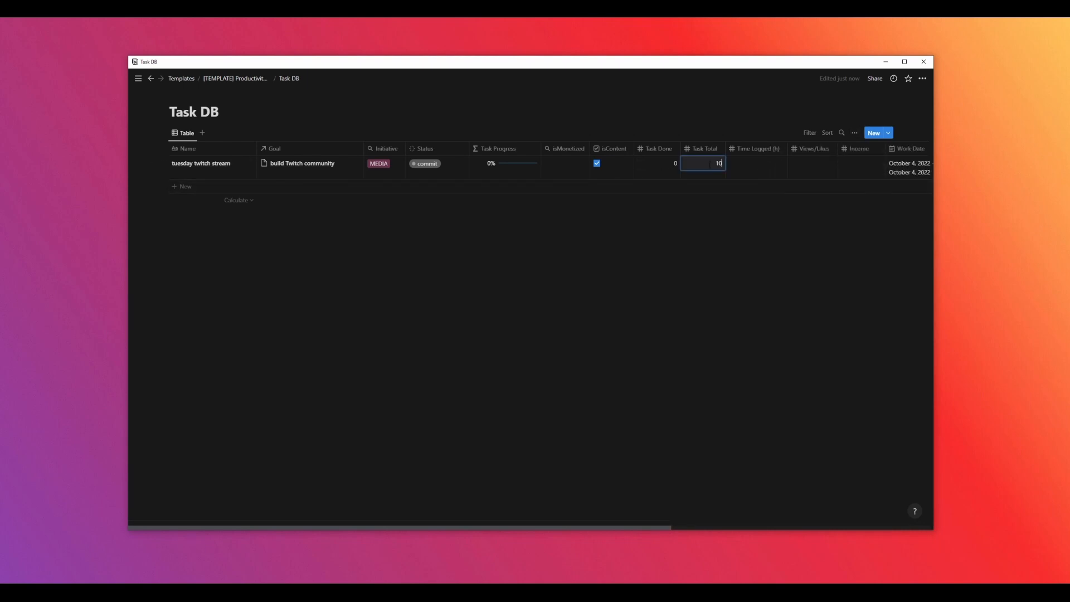
key("Return")
left_click(658, 166)
type("250")
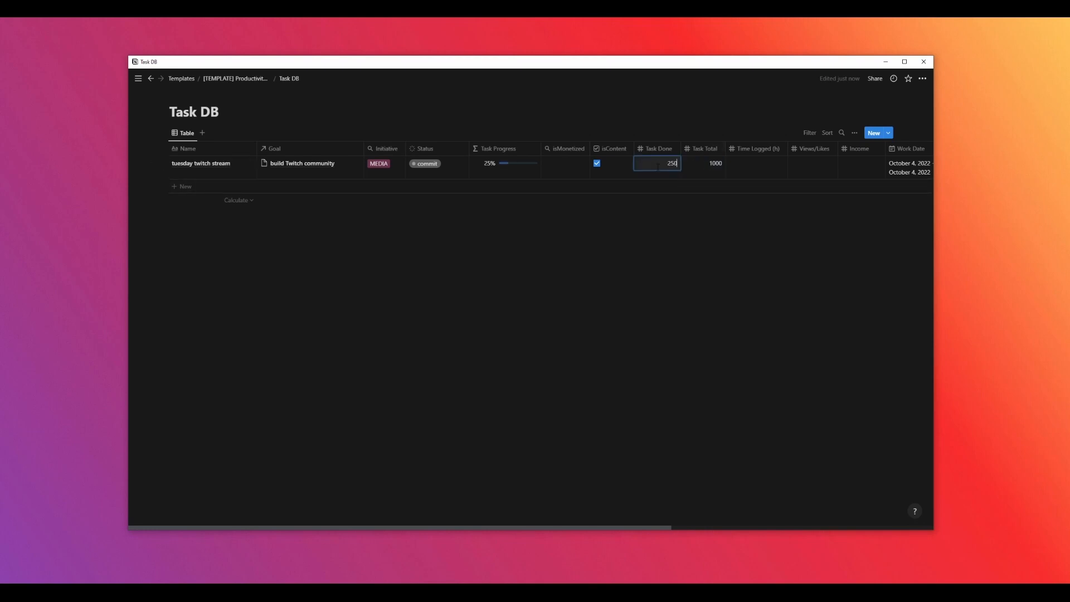
key("BackSpace")
key("BackSpace")
key("BackSpace")
type("333")
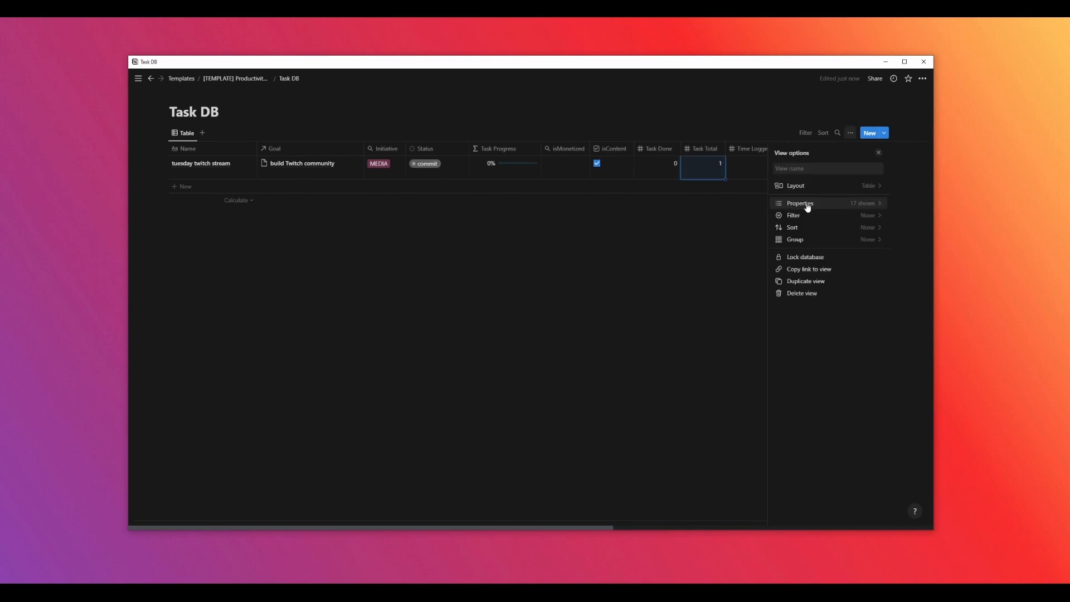
Configure the isMonetized rollup to use the Goal relation and its isMonetized property
left_click(809, 206)
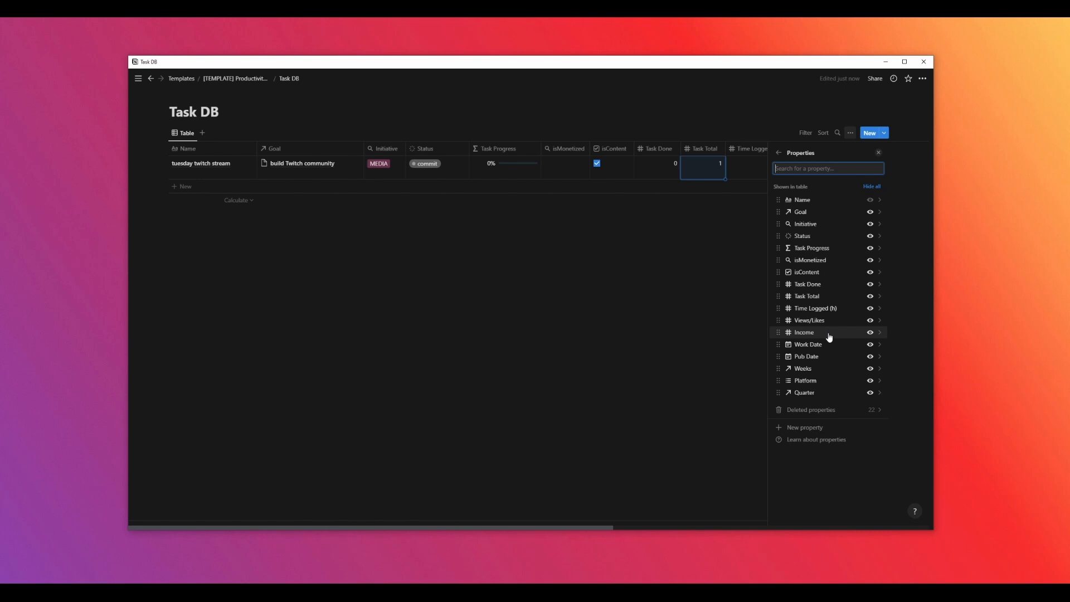
left_click(809, 265)
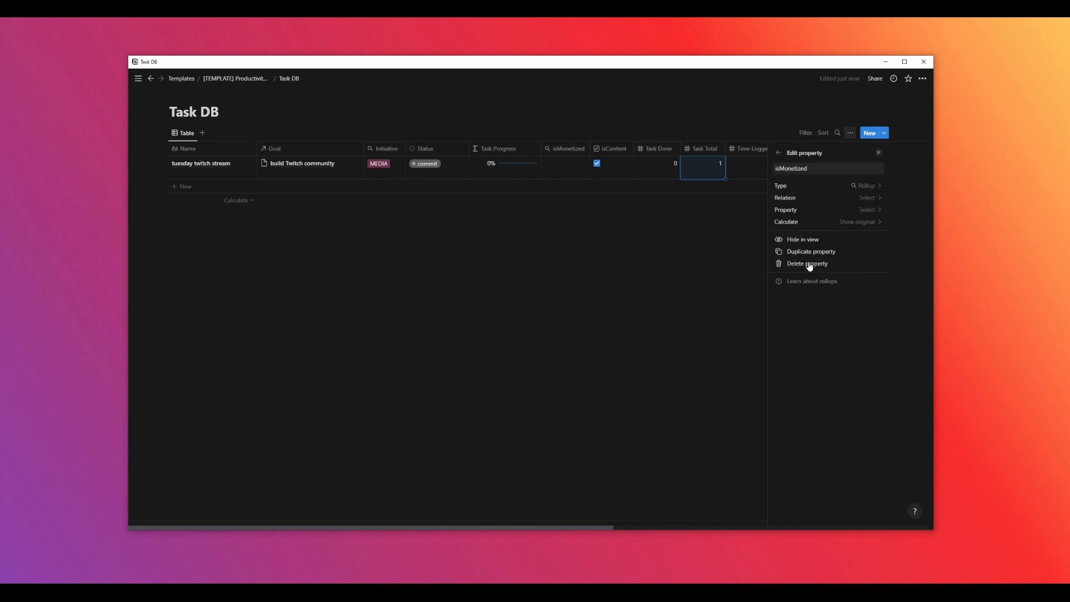
left_click(871, 199)
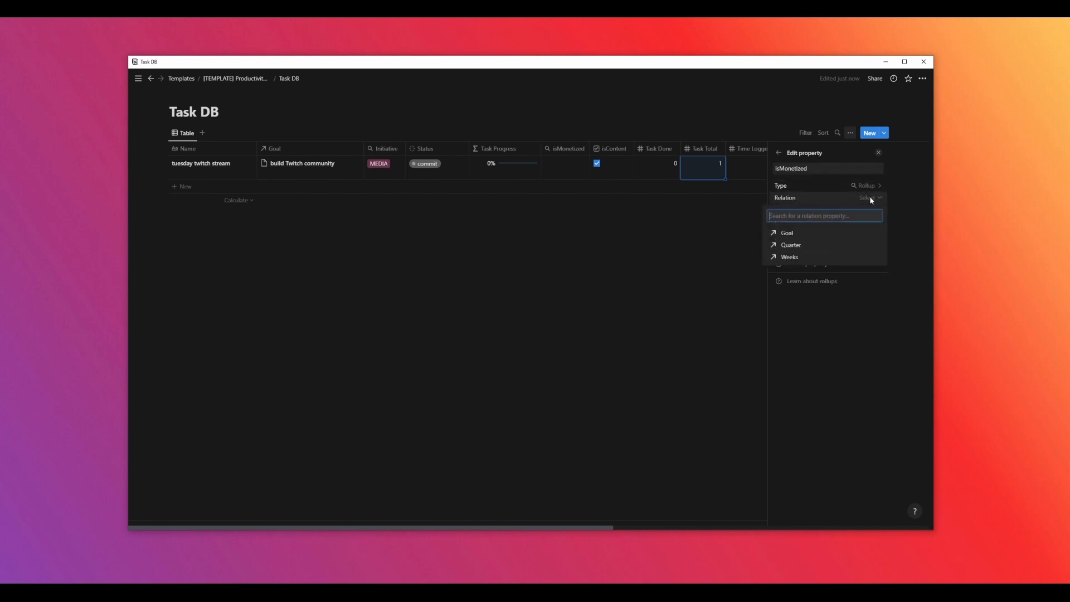
left_click(791, 235)
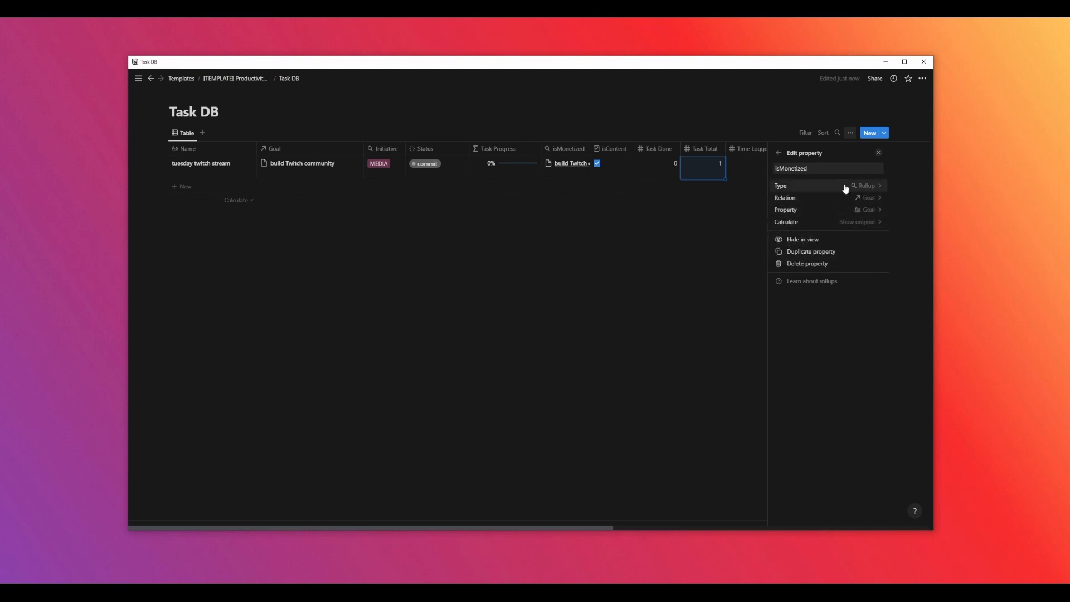
left_click(869, 211)
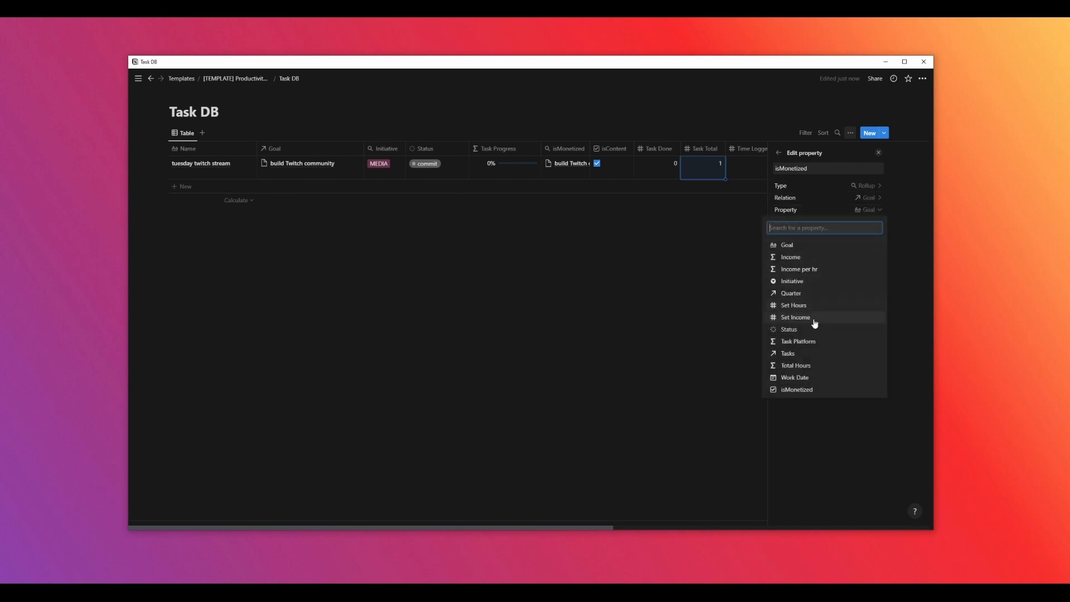
left_click(803, 389)
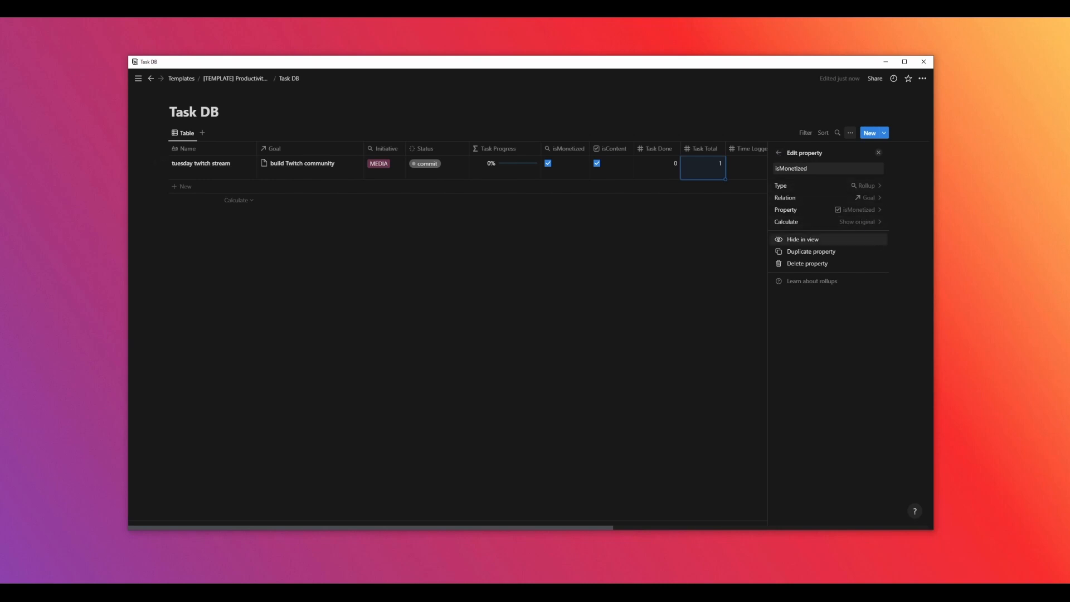
left_click(780, 154)
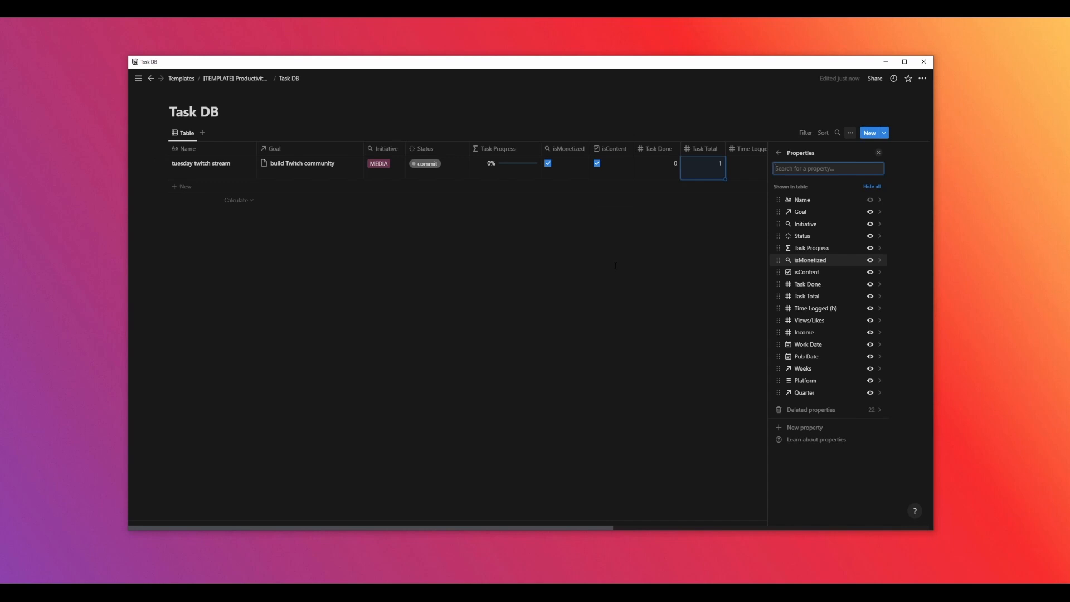
Set the Quarter relation property's limit to 1 page
left_click(819, 321)
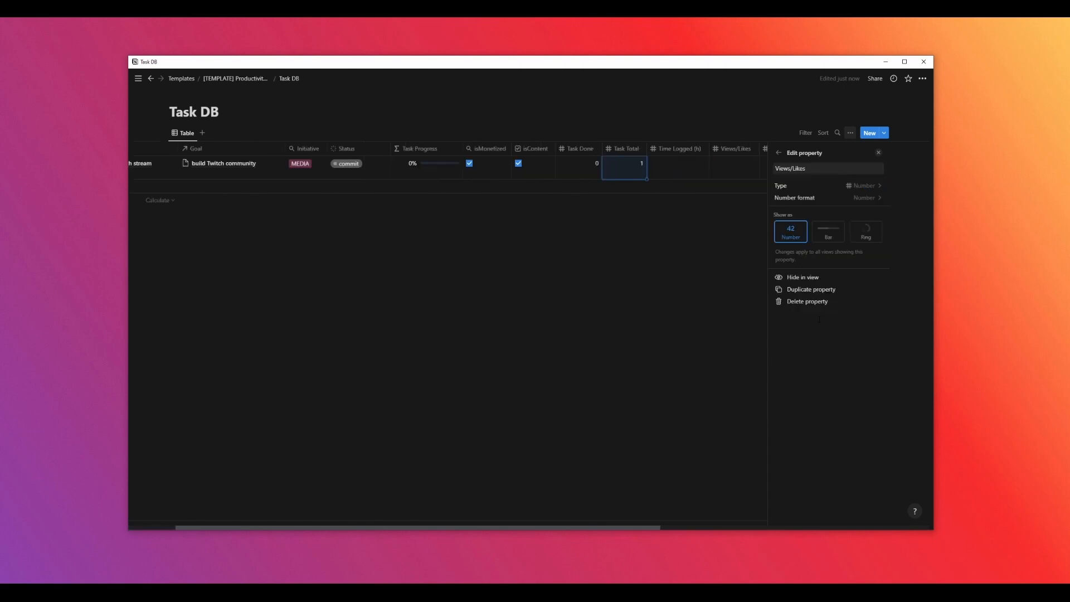
left_click(779, 152)
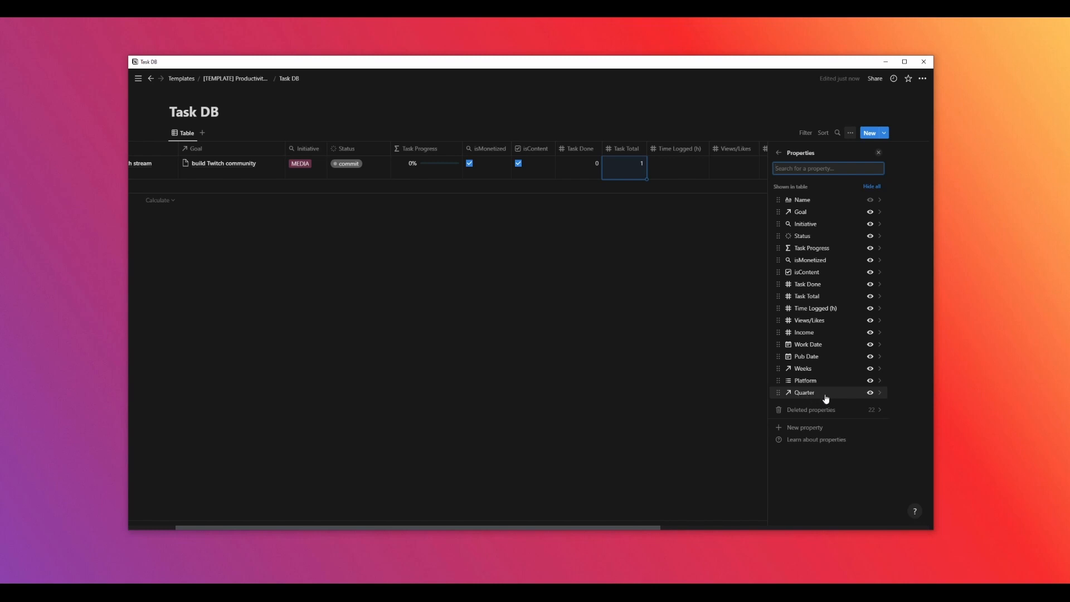
left_click(826, 397)
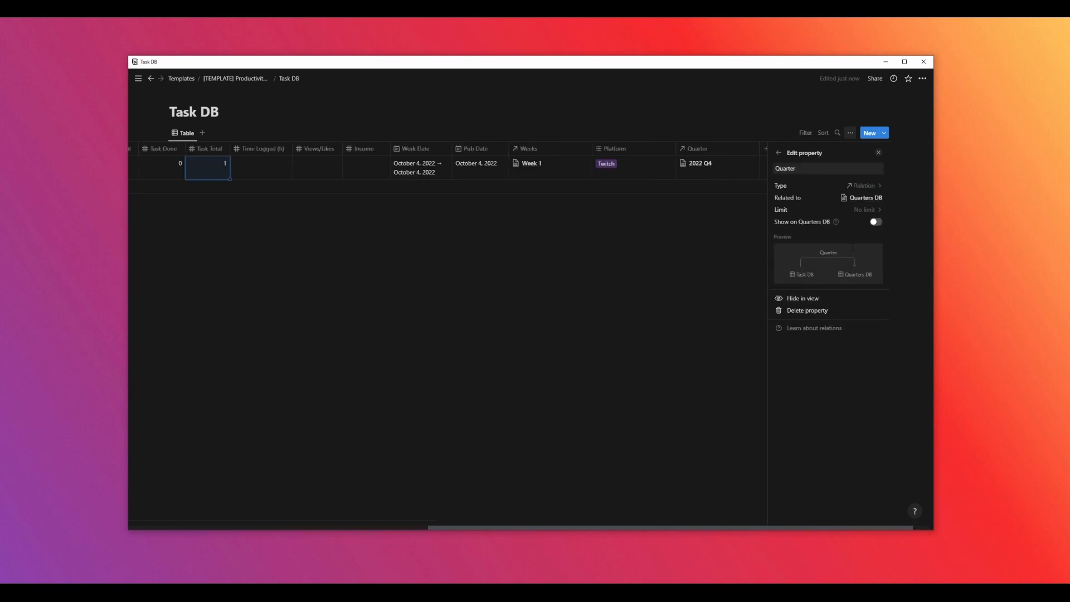
left_click(864, 209)
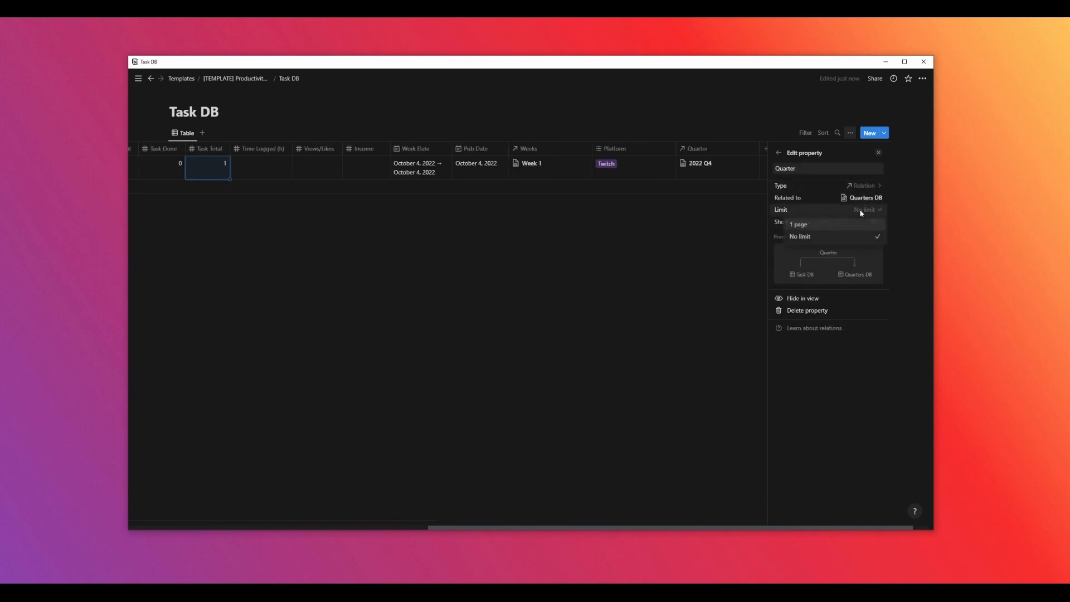
left_click(811, 229)
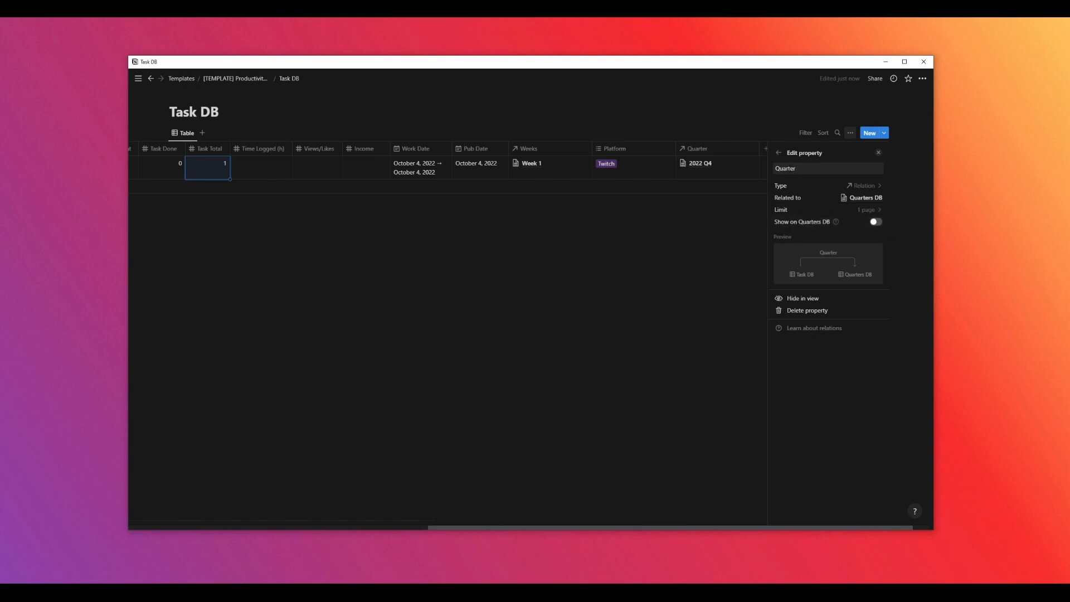
left_click(779, 153)
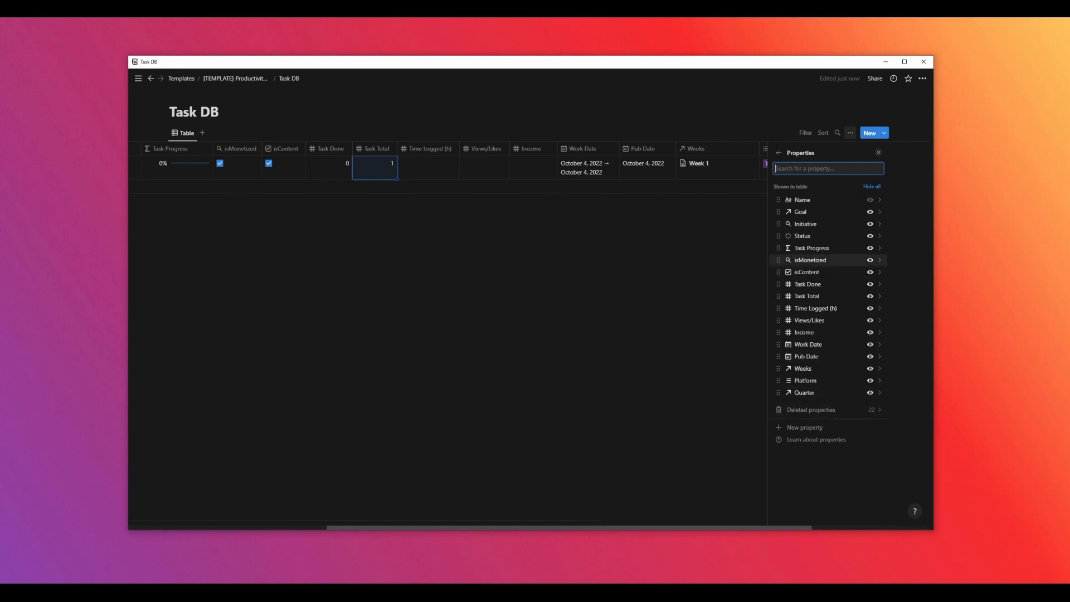
Open Weeks DB from the dashboard's database pages and review its Tasks Done rollup settings
left_click(779, 153)
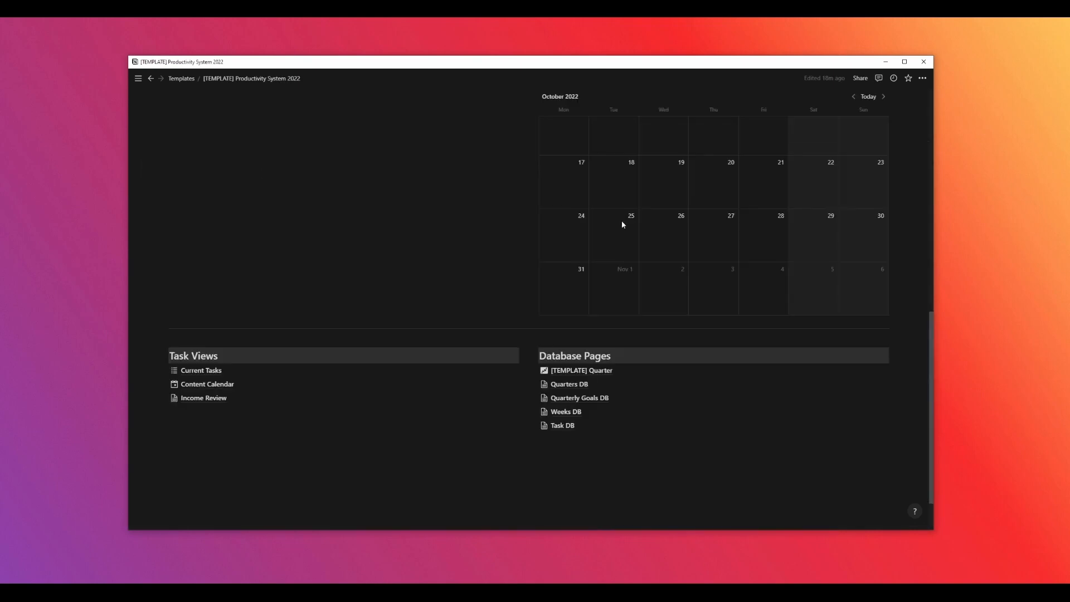
scroll(623, 224, "down", 1)
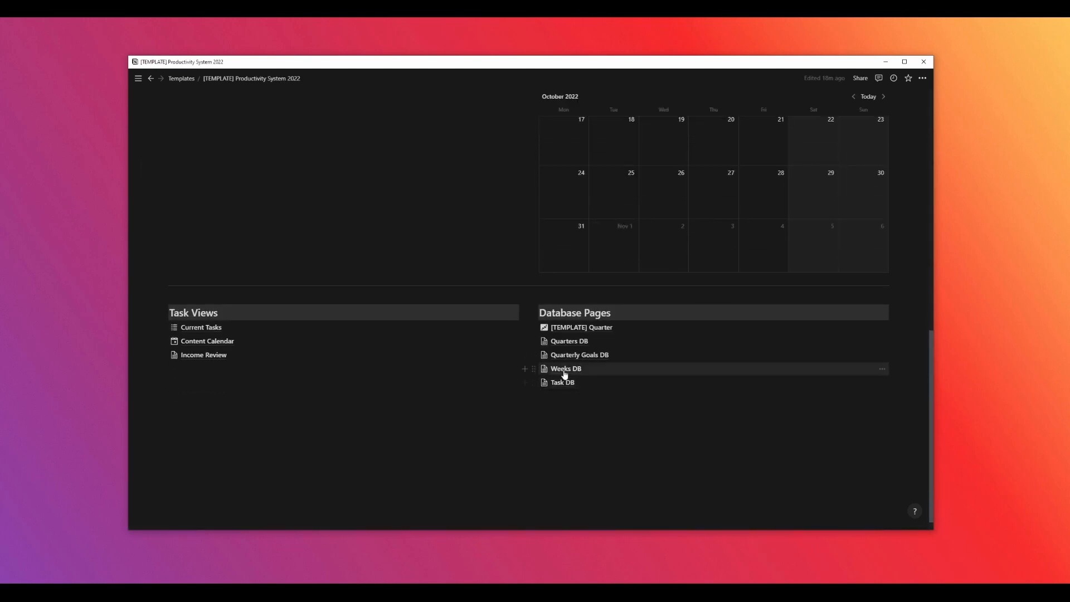
left_click(565, 369)
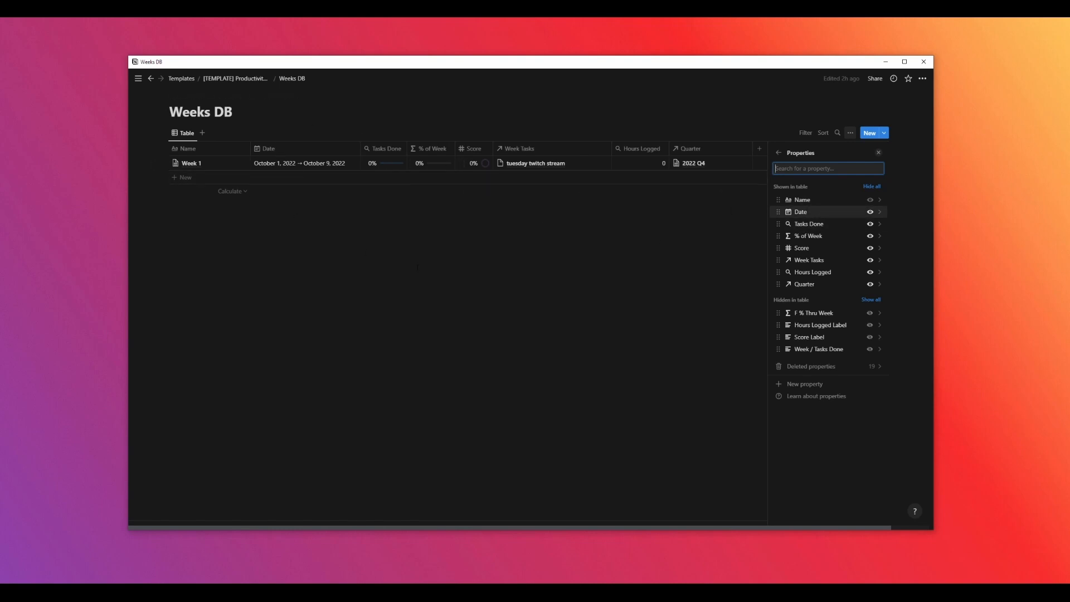
left_click(830, 225)
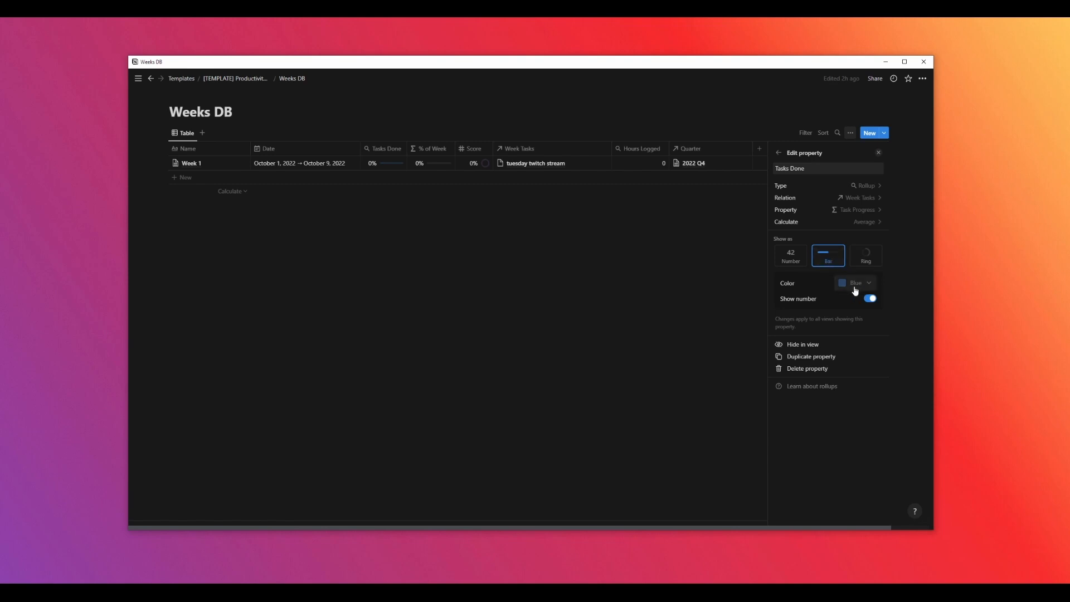
left_click(779, 152)
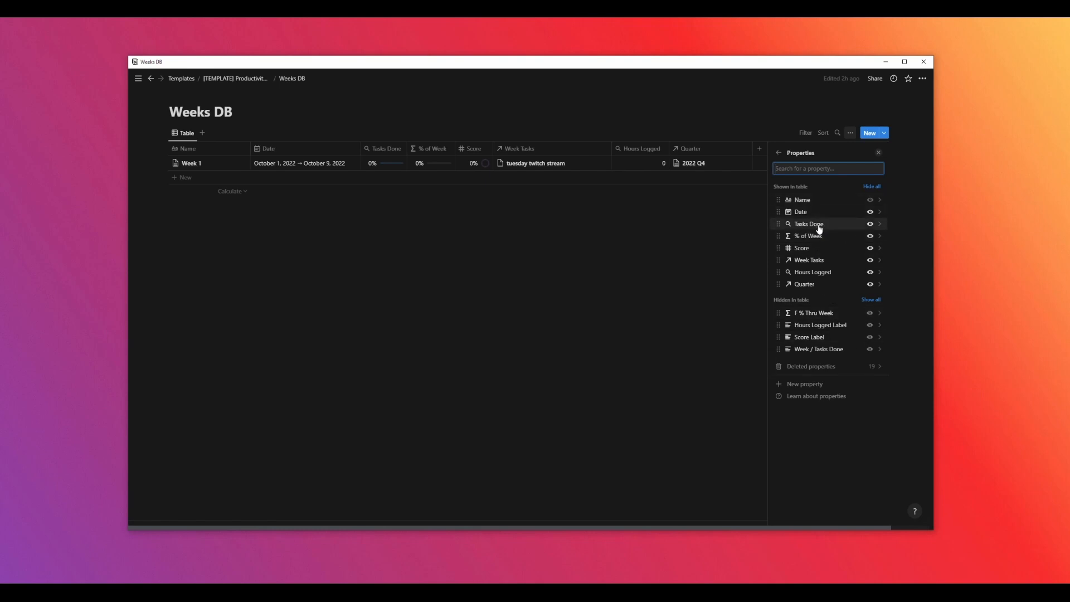
Examine the F % Thru Week formula, then return to the properties list
left_click(837, 315)
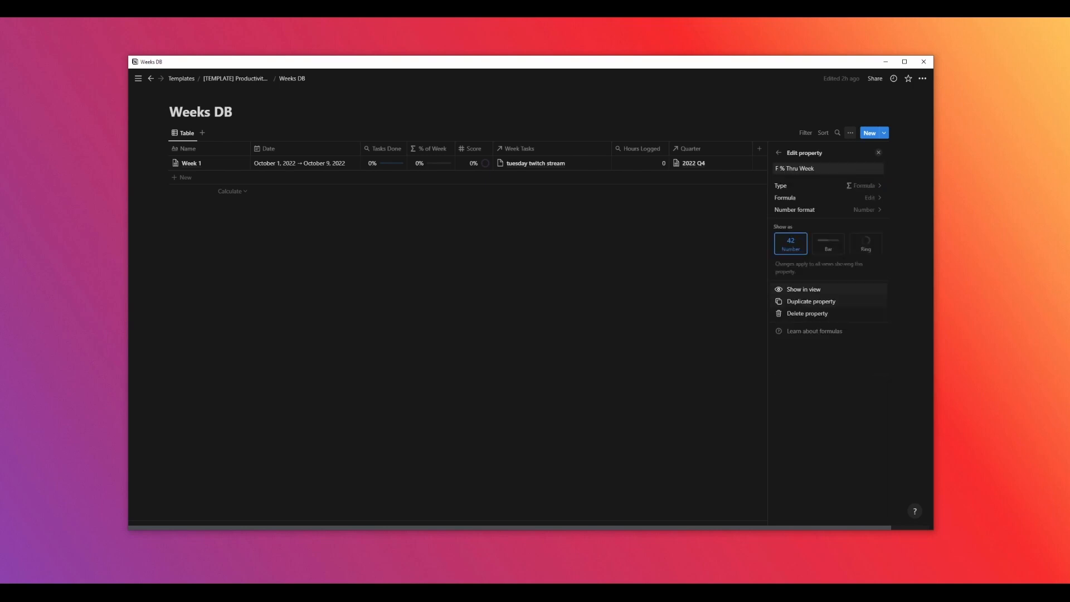
left_click(869, 198)
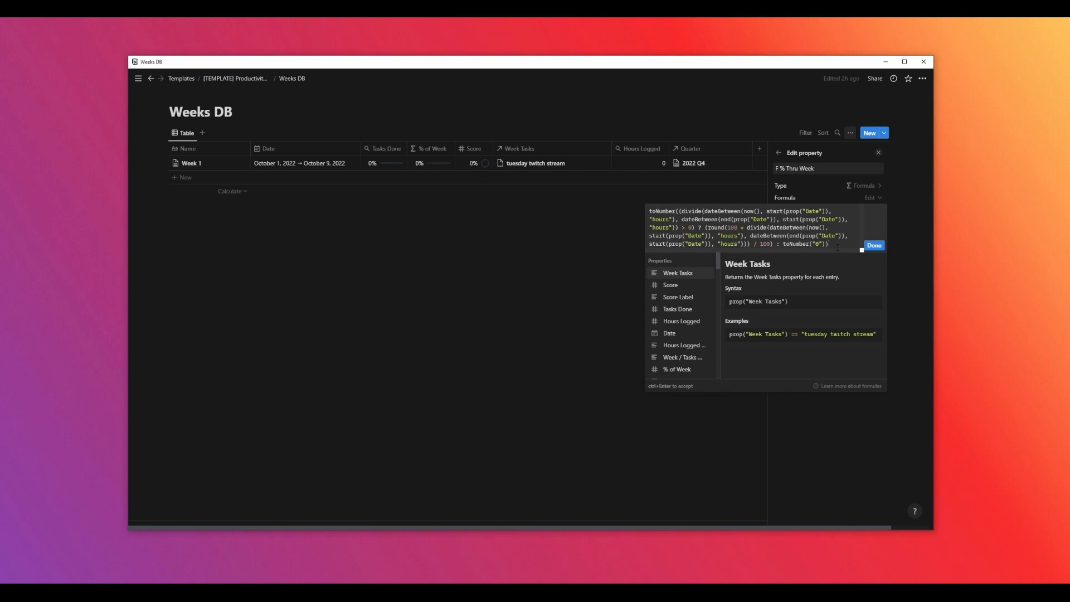
key("alt+Tab")
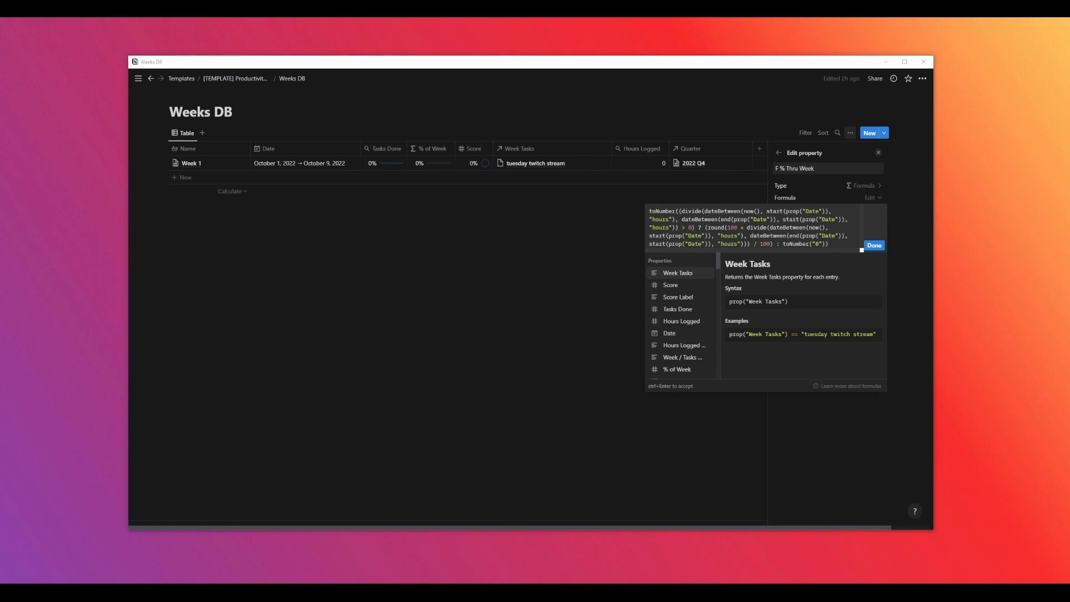
key("alt+Tab")
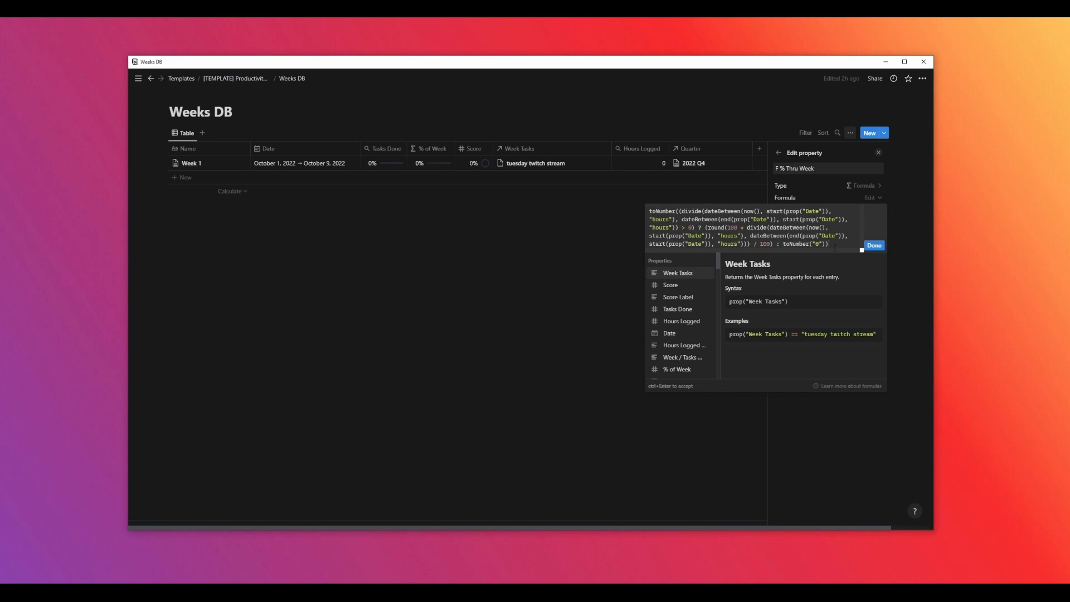
left_click(873, 245)
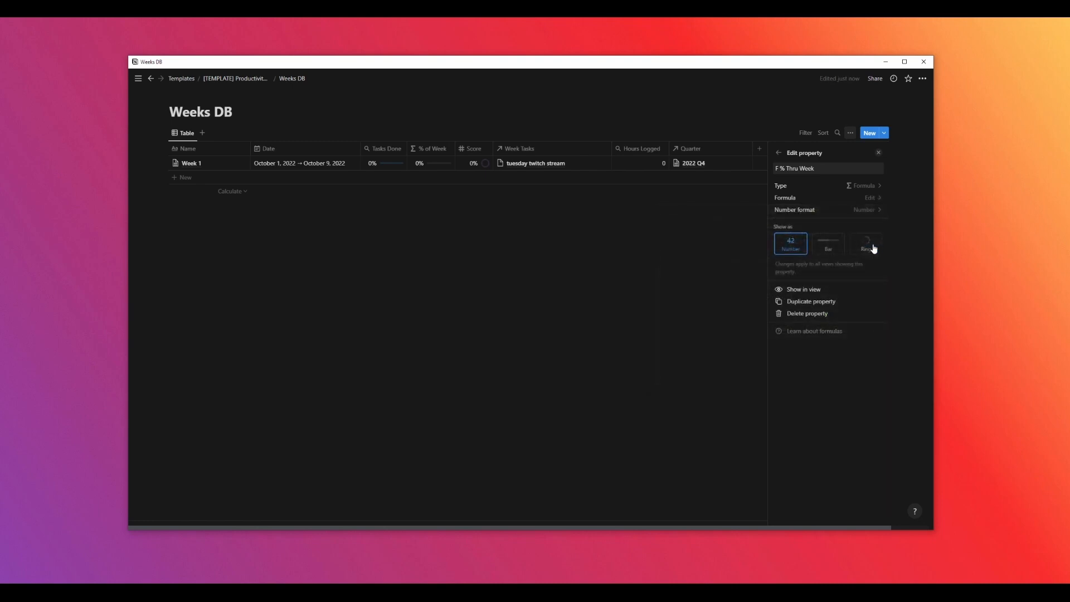
left_click(779, 153)
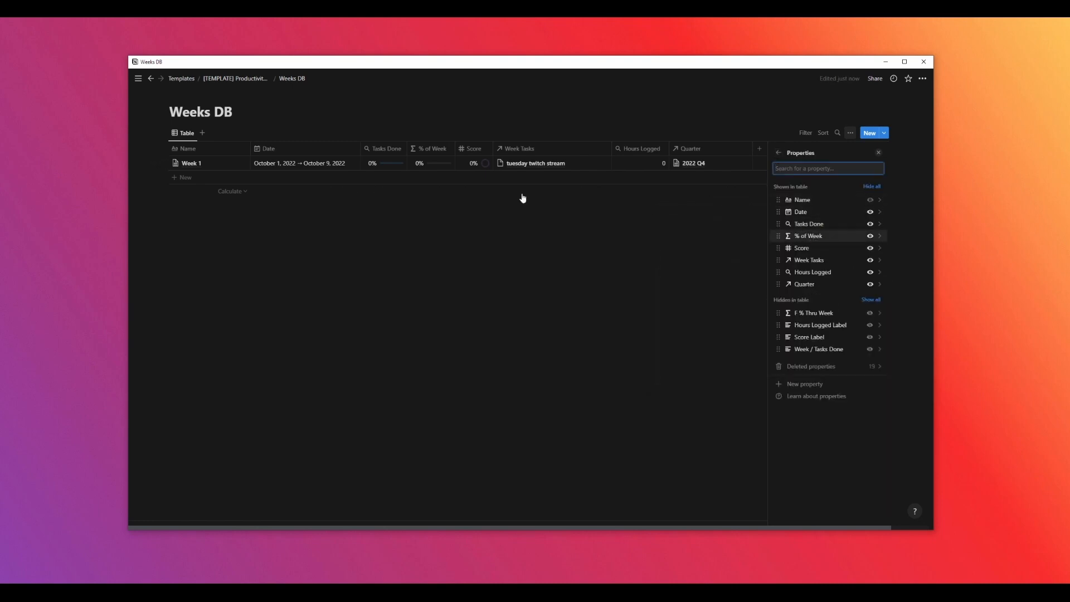
Examine the % of Week formula in Weeks DB, then return to the properties list
left_click(814, 240)
left_click(858, 200)
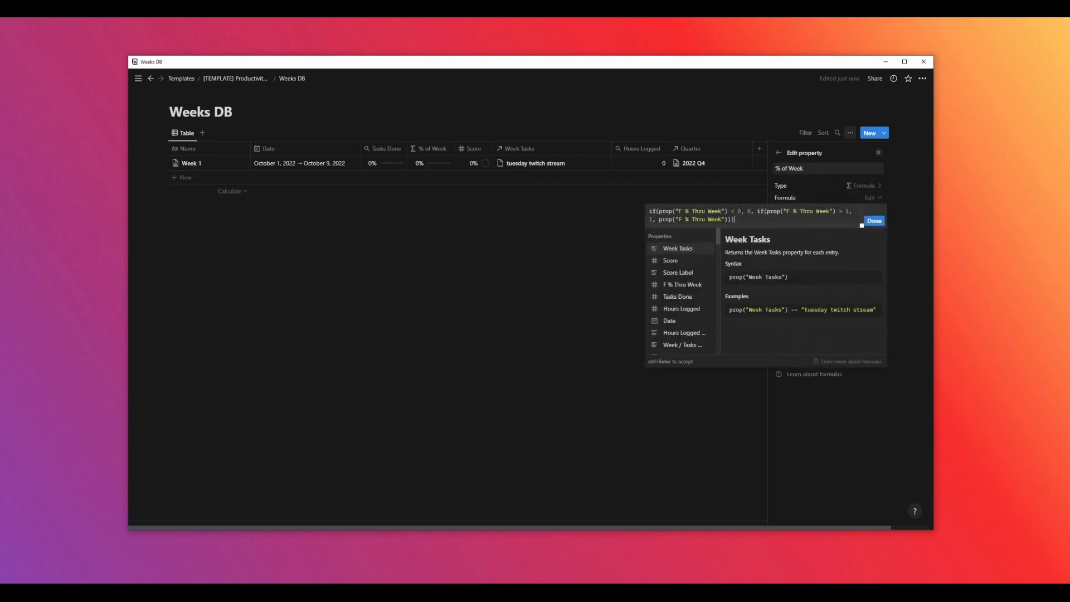
left_click_drag(741, 211, 659, 212)
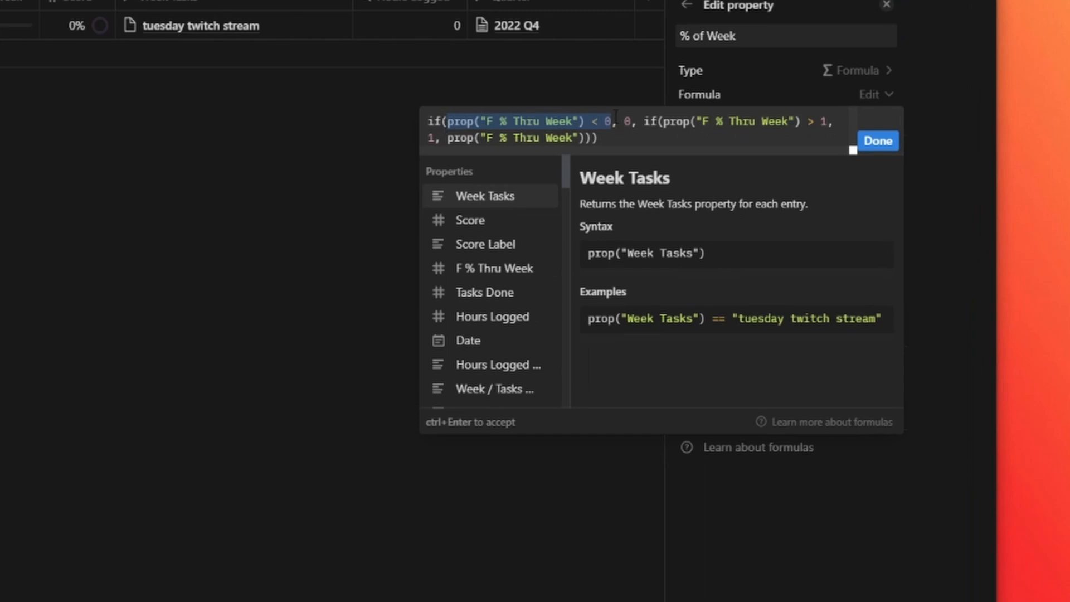
left_click(630, 121)
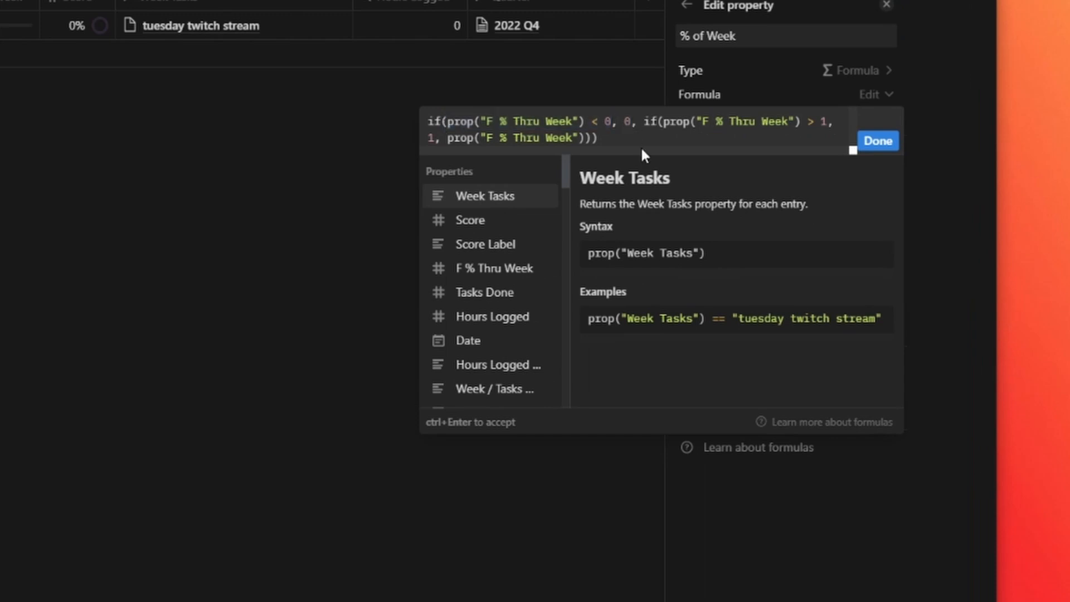
left_click_drag(830, 121, 809, 122)
left_click(440, 138)
left_click(877, 144)
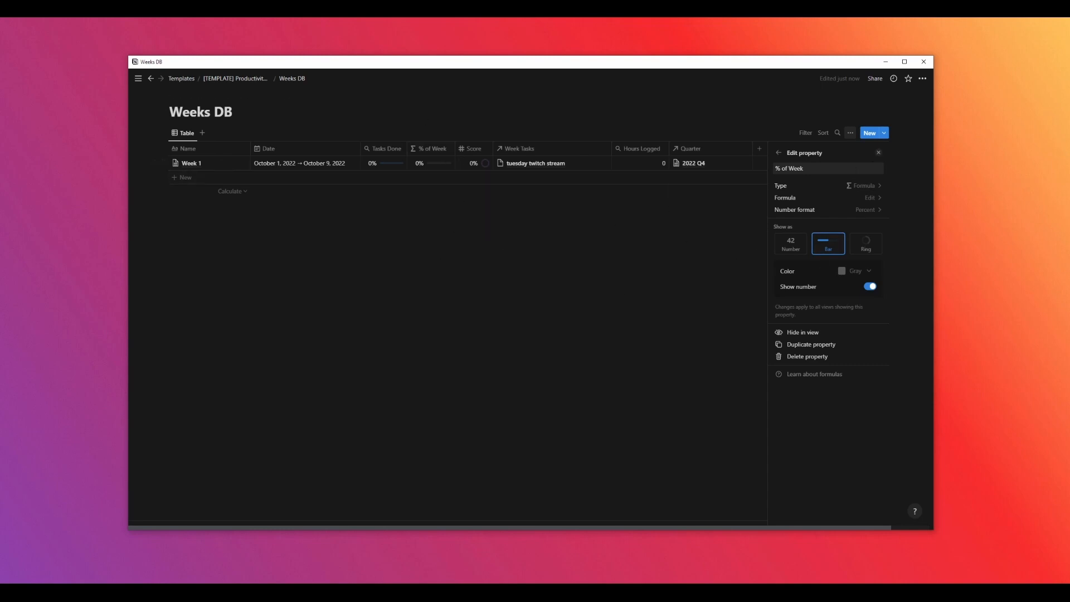
left_click(779, 153)
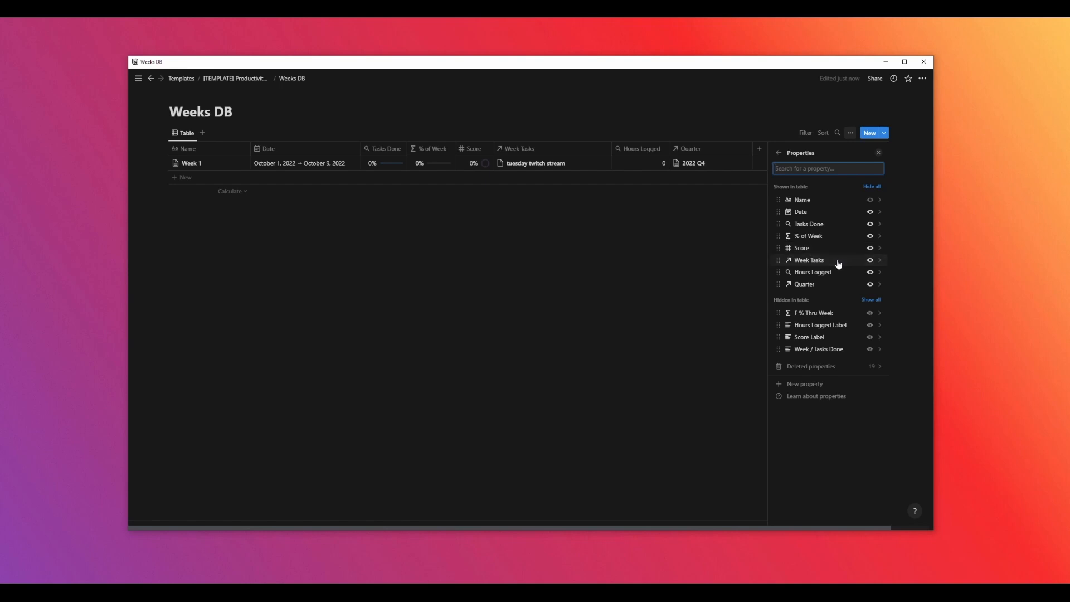
Review the Week Tasks relation and Hours Logged rollup settings, then close the properties panel
left_click(839, 260)
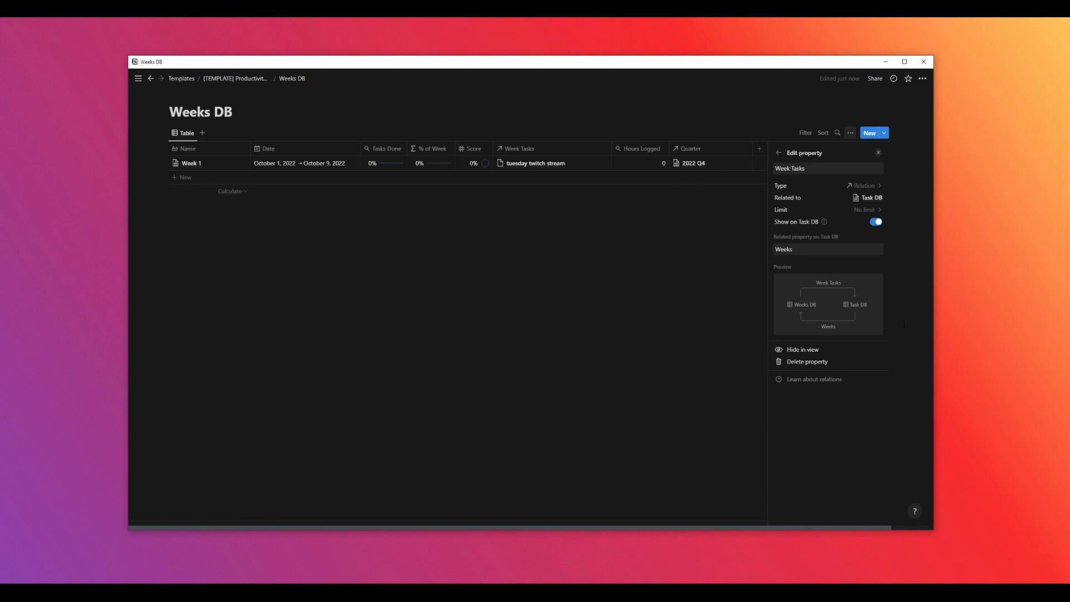
left_click(779, 153)
left_click(820, 276)
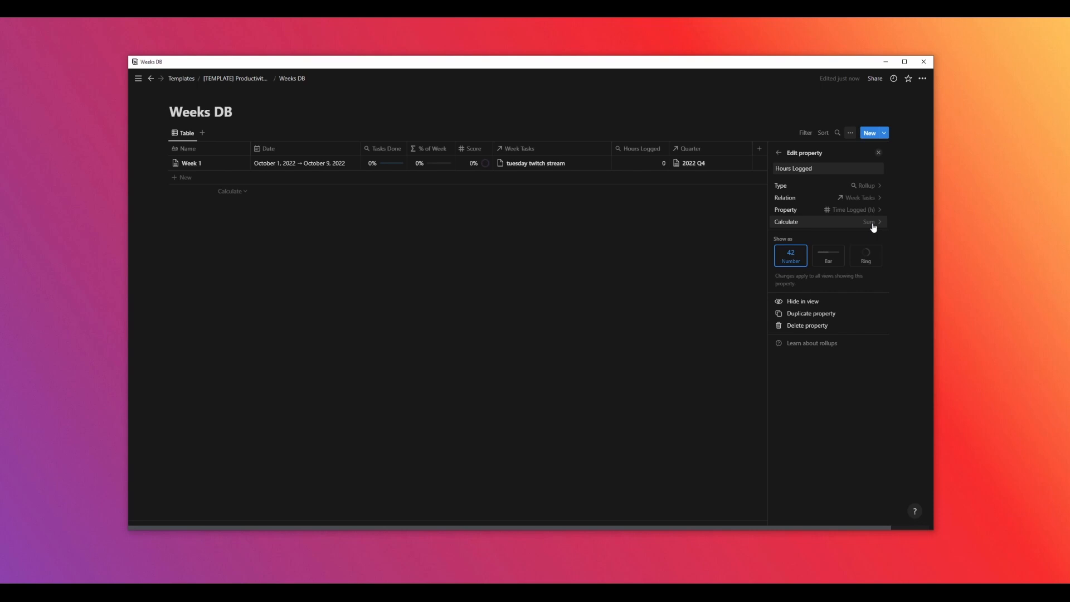
left_click(779, 152)
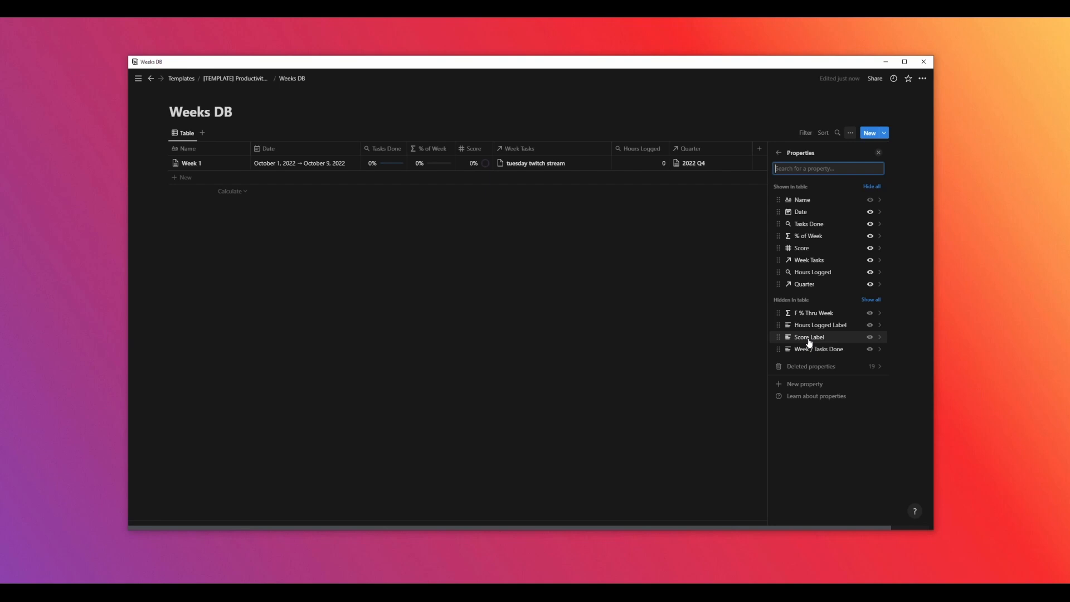
left_click(878, 152)
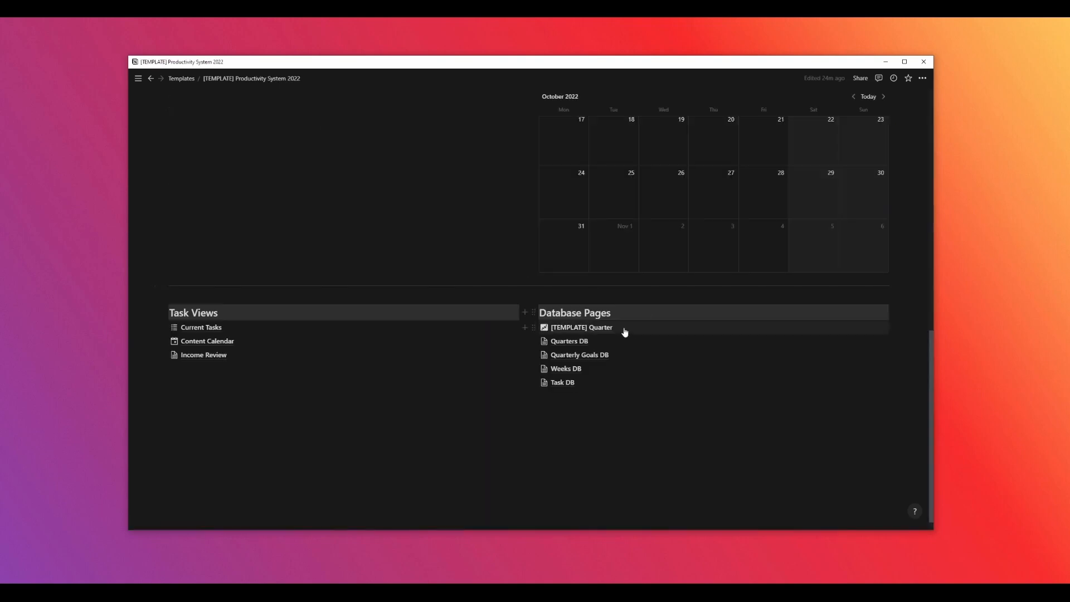
Open Quarterly Goals DB from the dashboard's database pages and review its Quarter relation settings
left_click(589, 355)
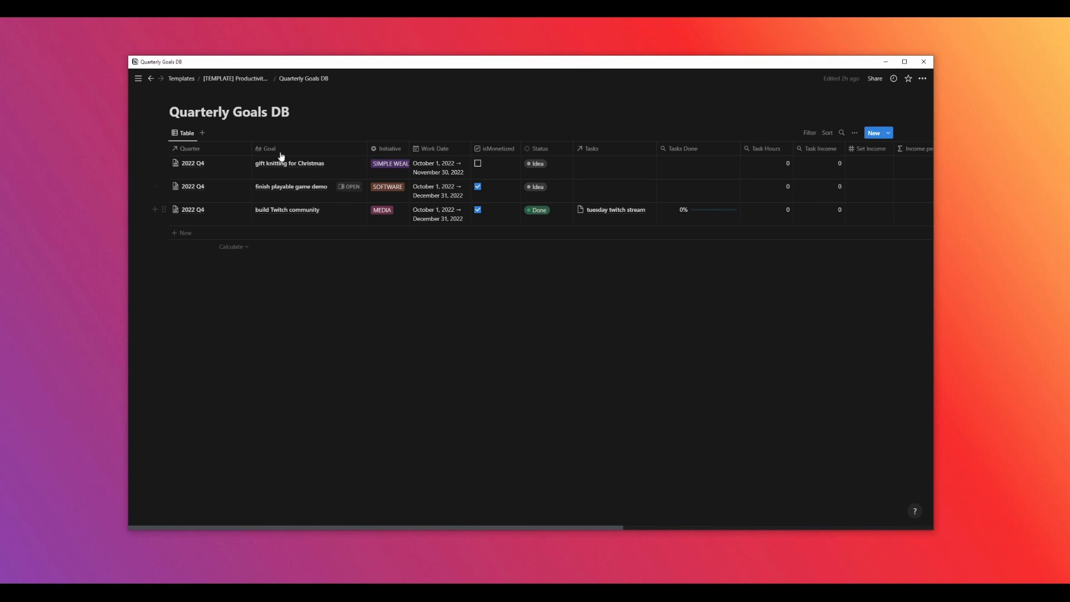
left_click(194, 135)
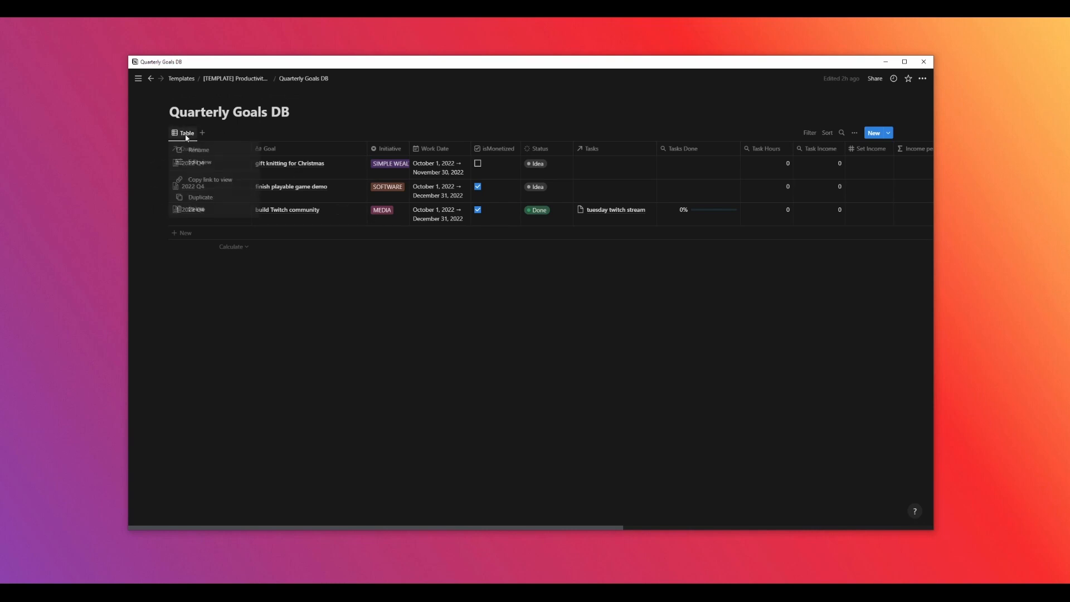
left_click(203, 163)
left_click(818, 206)
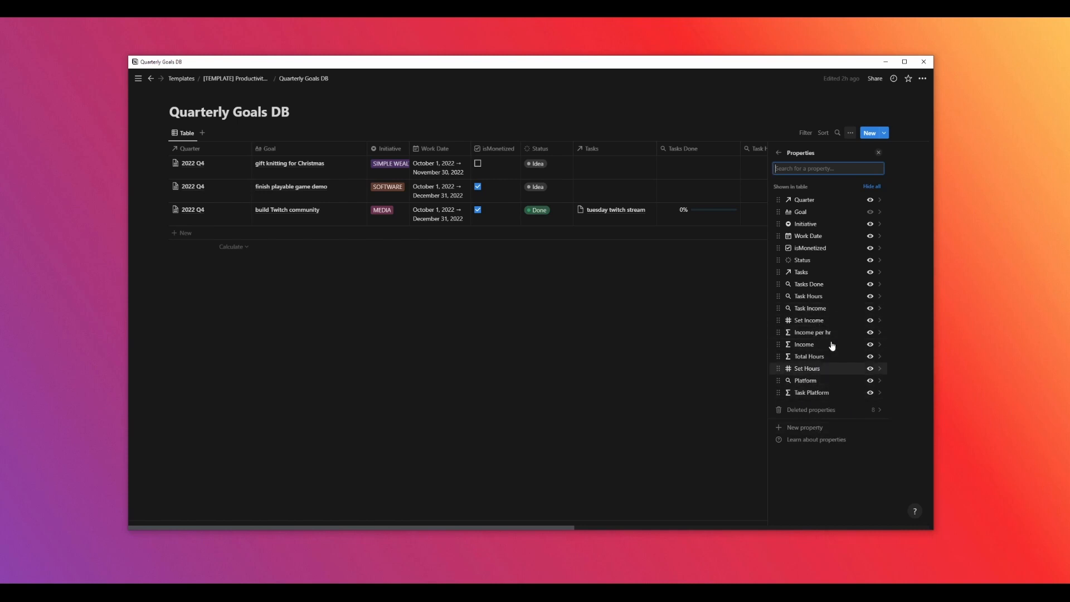
left_click(811, 202)
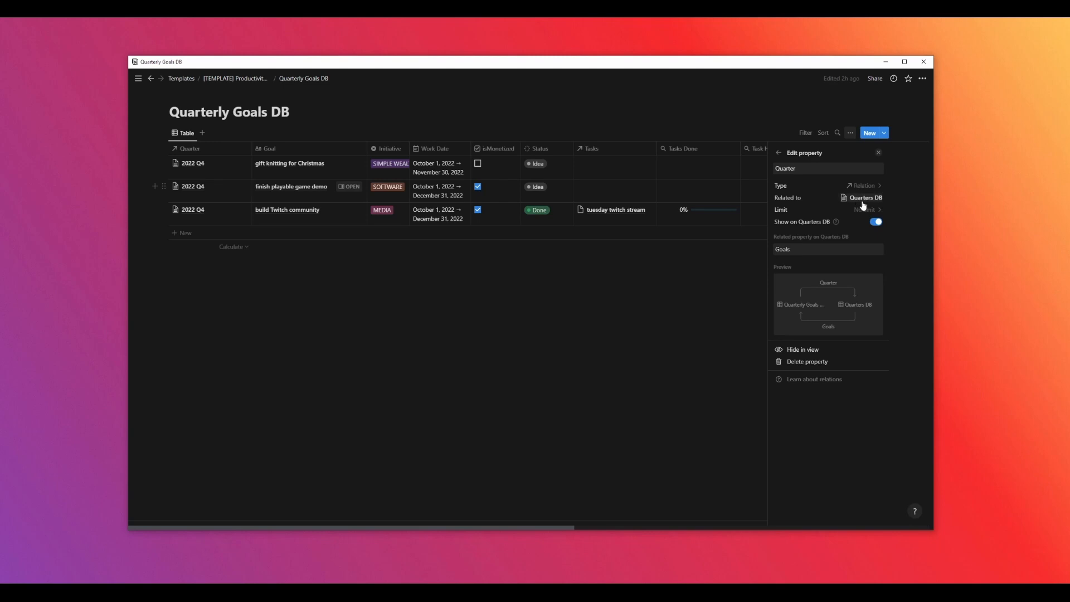
key("Escape")
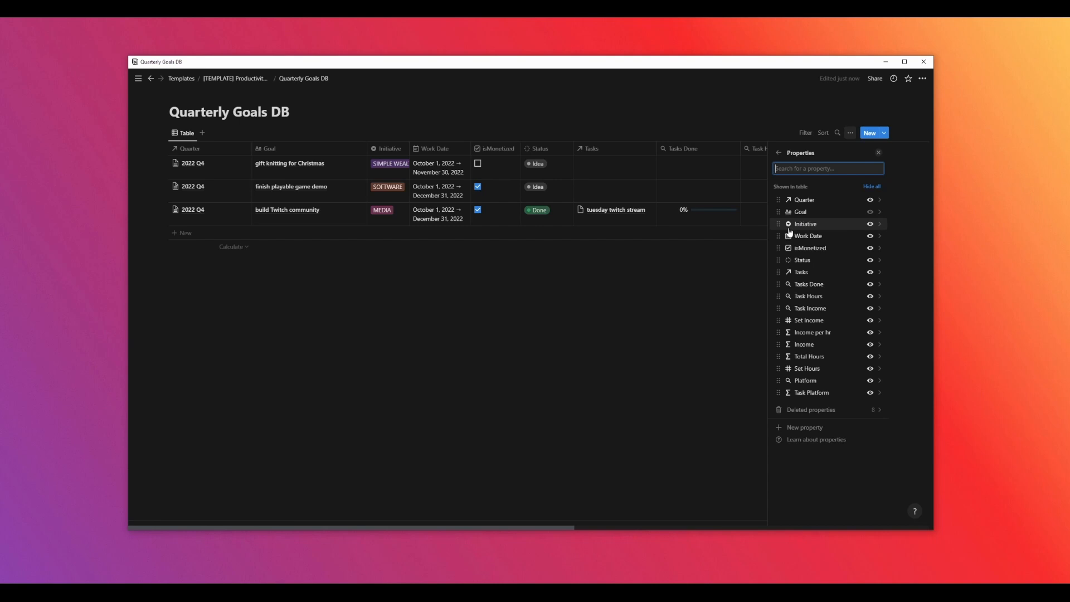
Review the Tasks relation and the Task Hours and Task Income rollup settings
left_click(815, 260)
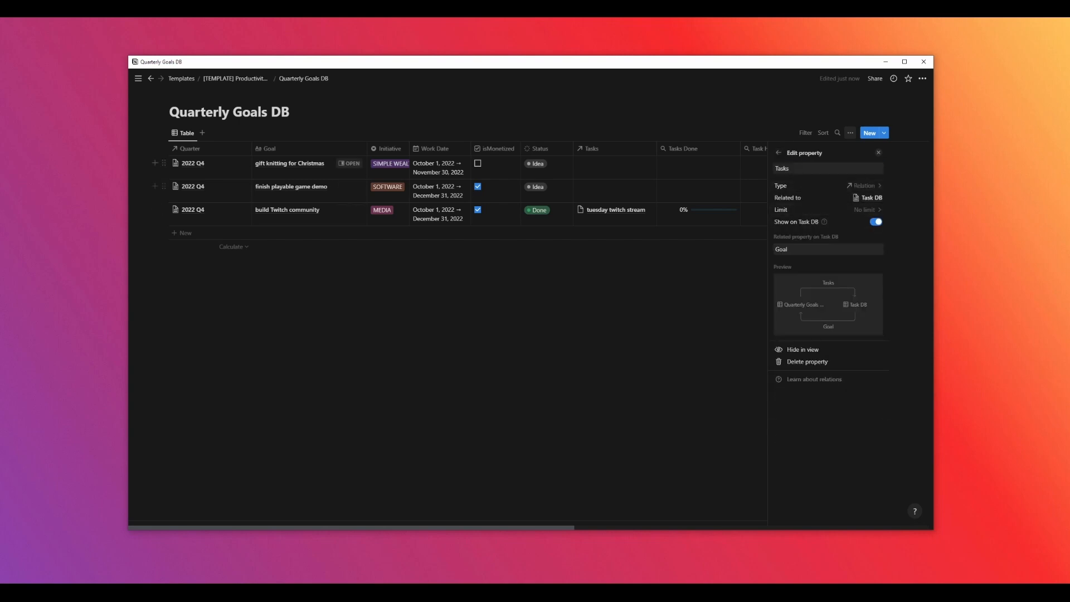
left_click(779, 154)
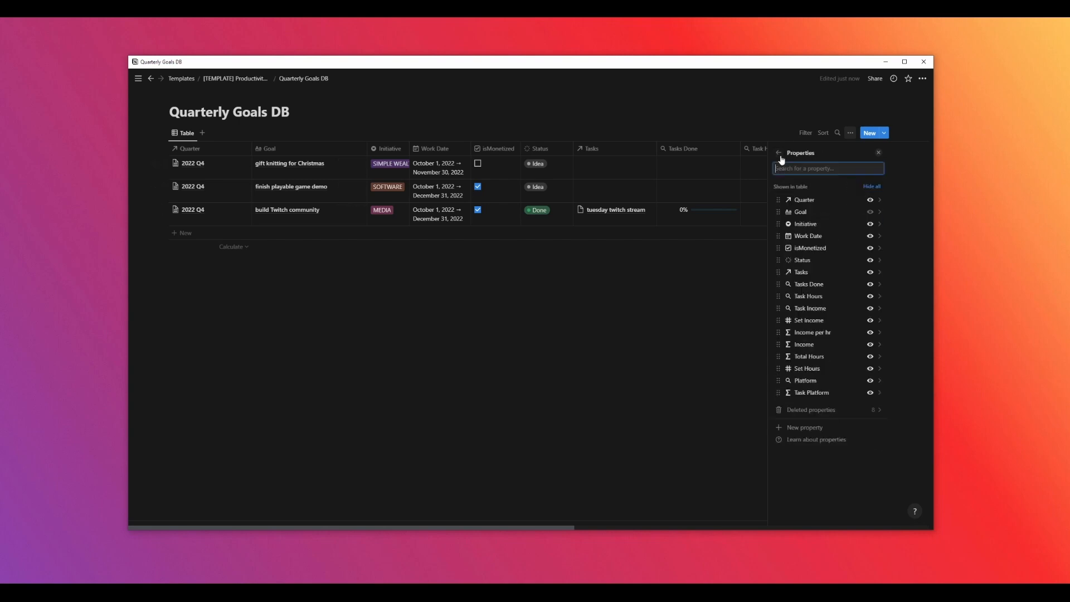
left_click(814, 297)
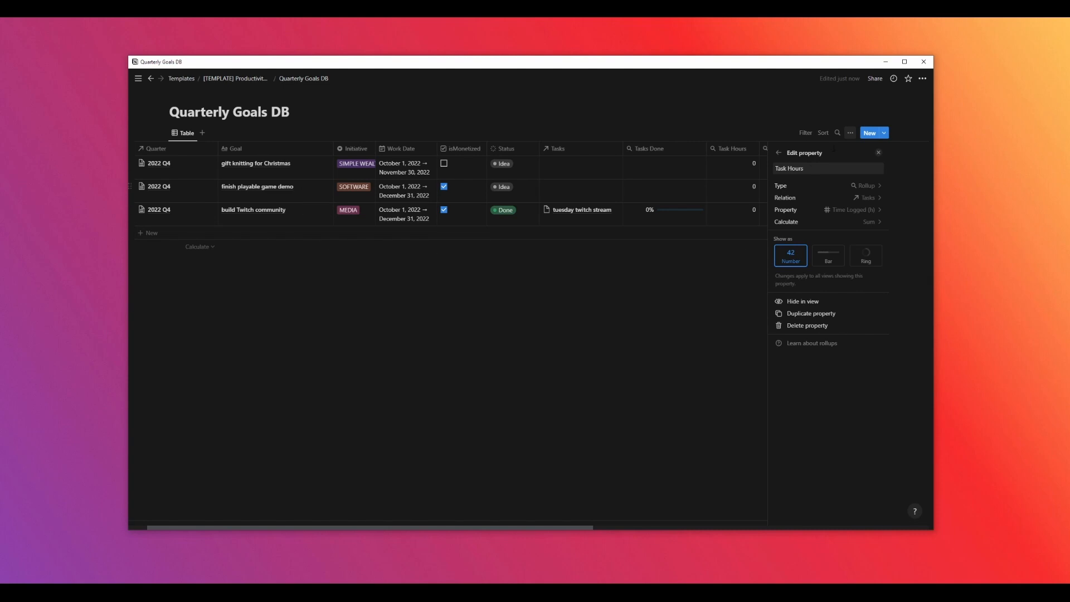
left_click(778, 154)
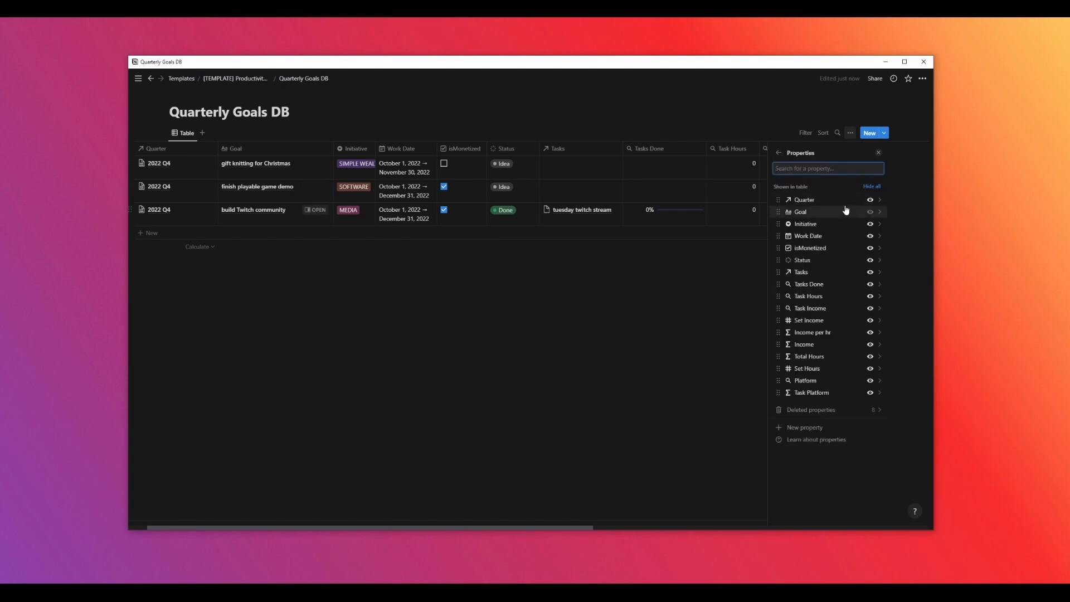
left_click(814, 310)
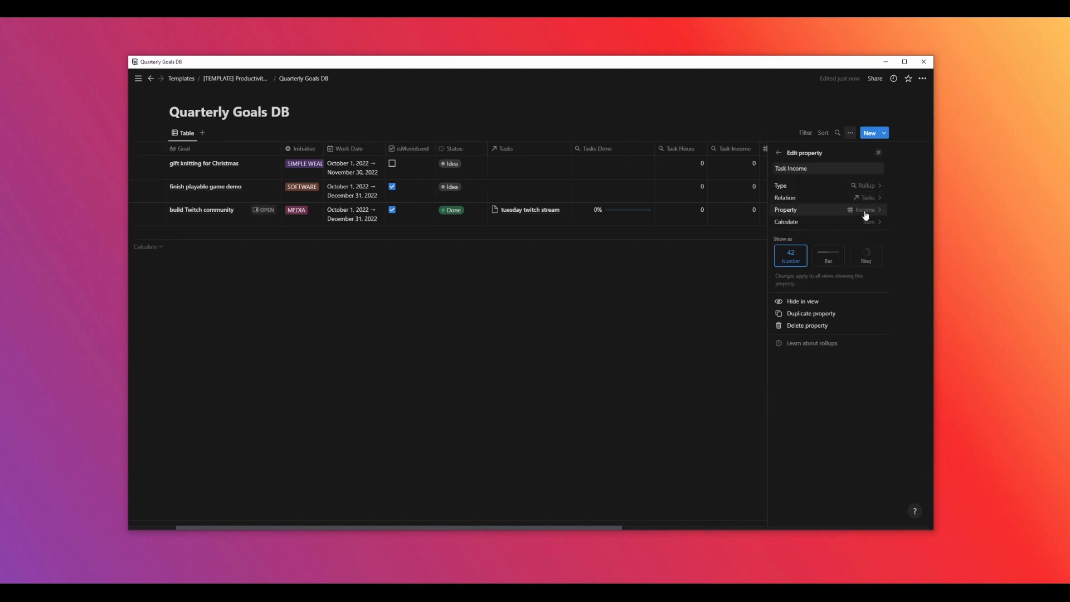
left_click(779, 154)
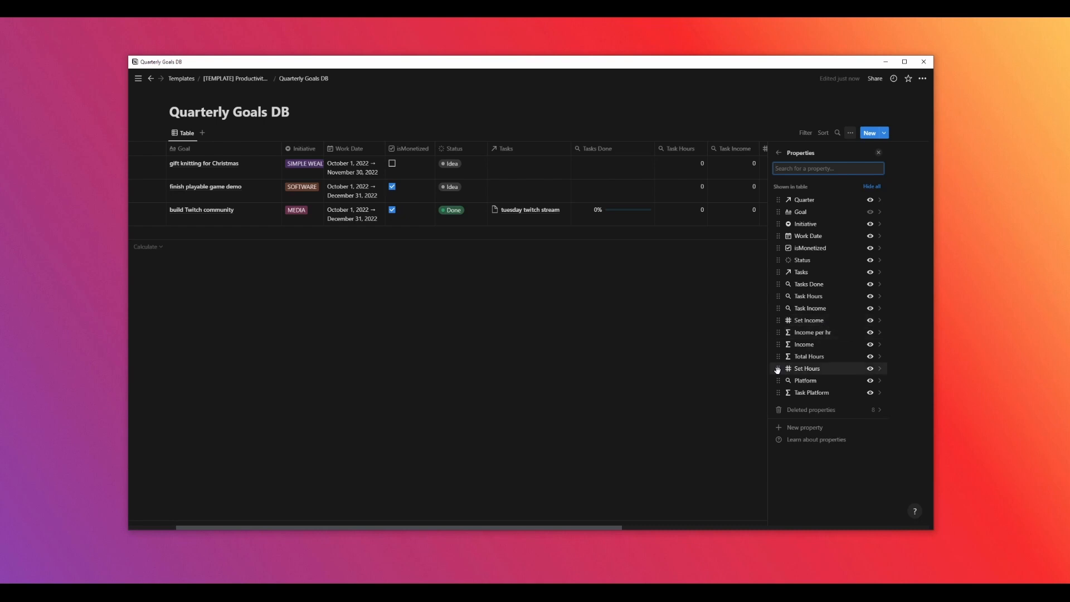
Move the Set Hours property directly below Set Income, then examine the Income formula
left_click_drag(777, 369, 791, 333)
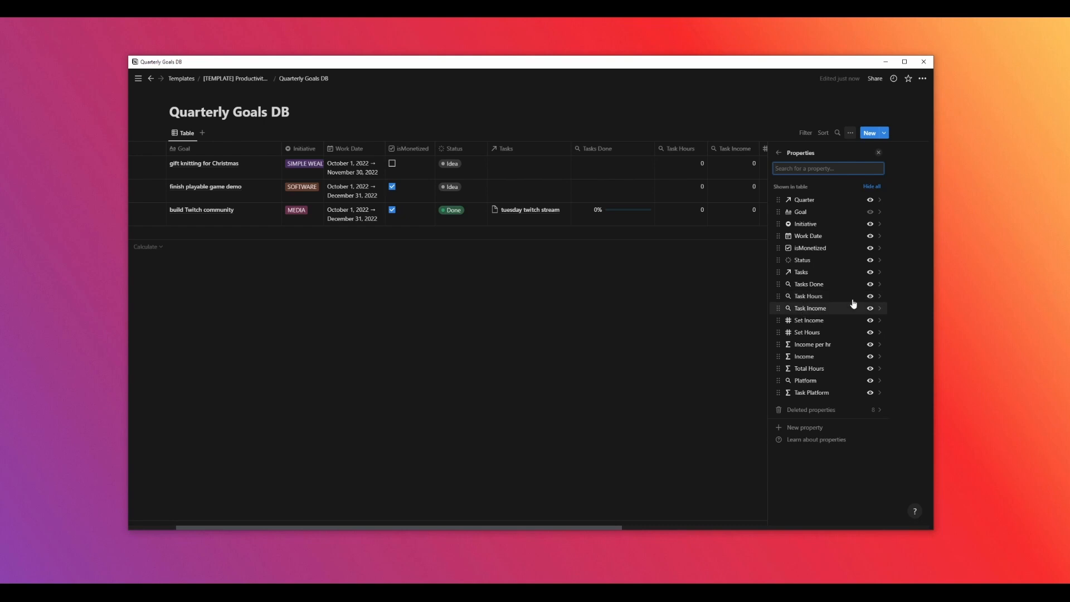
left_click(807, 360)
left_click(864, 199)
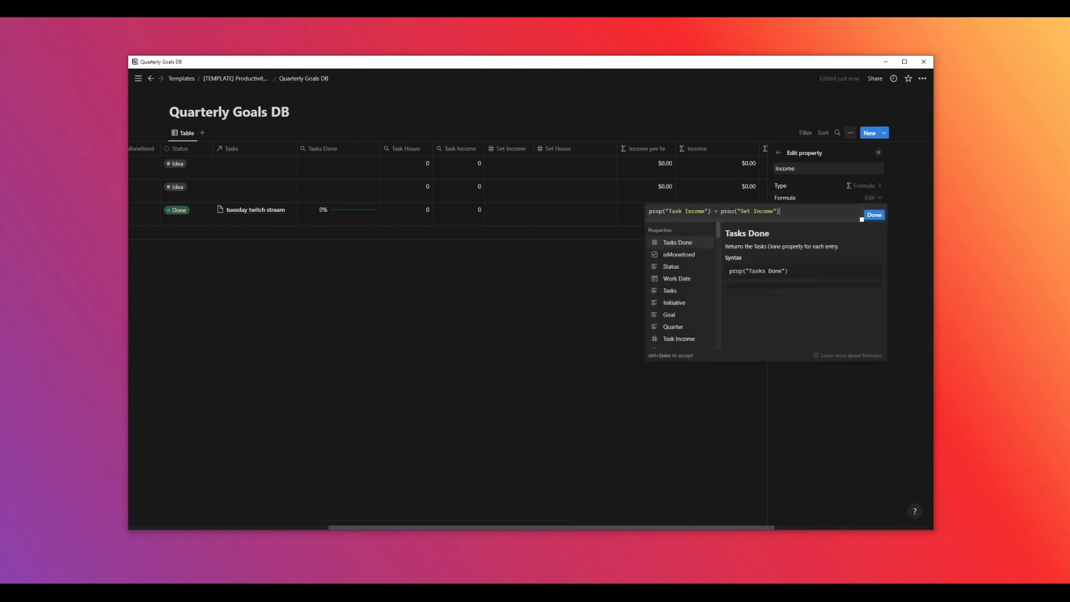
left_click(873, 215)
left_click(780, 154)
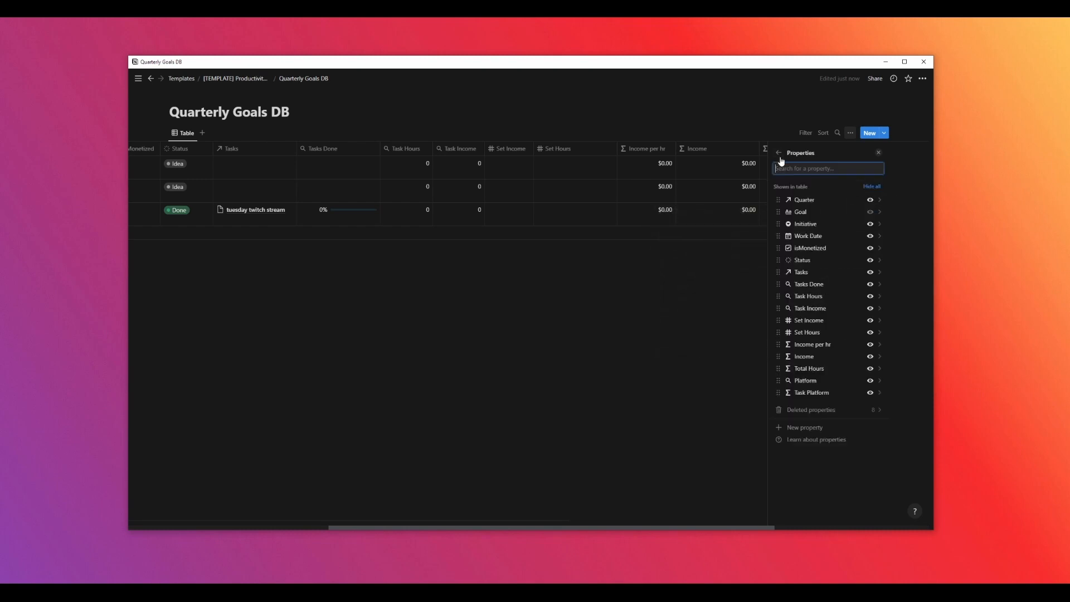
Examine the Total Hours and Income per hr formulas
left_click(806, 369)
left_click(876, 200)
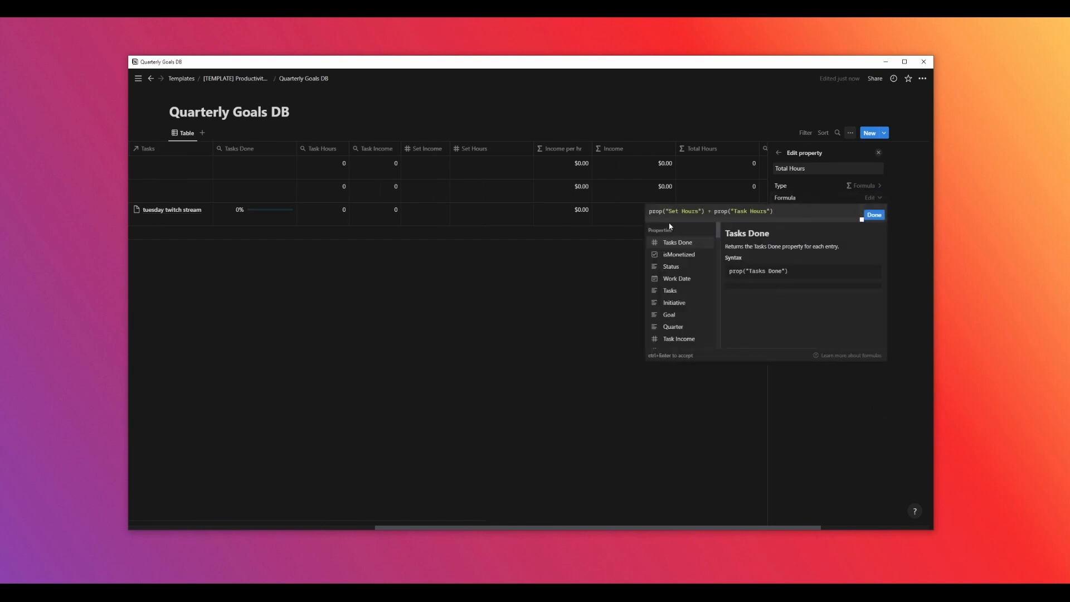
left_click(880, 219)
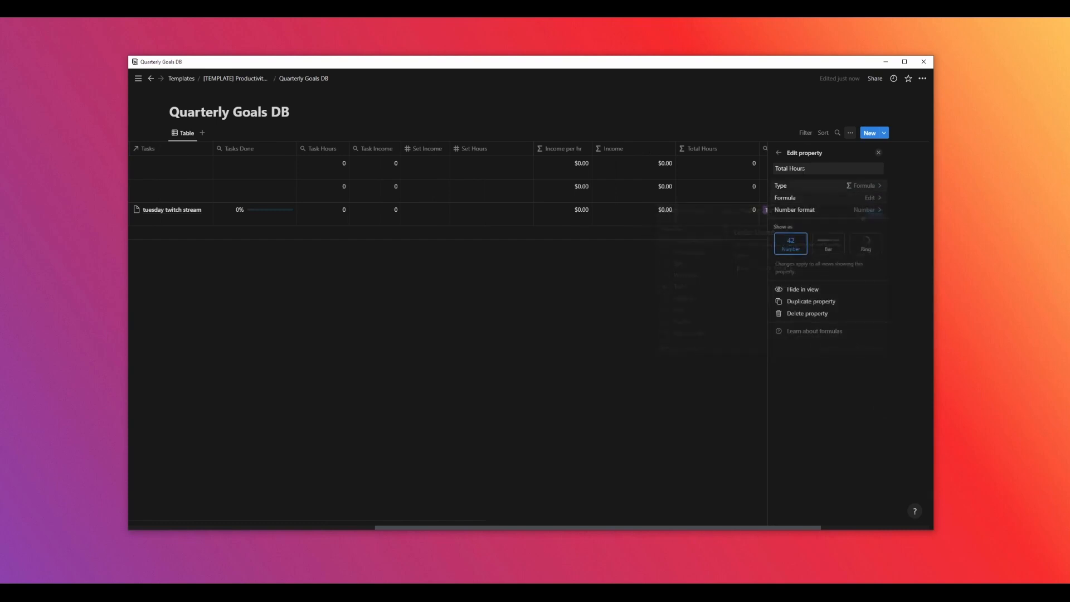
left_click(778, 152)
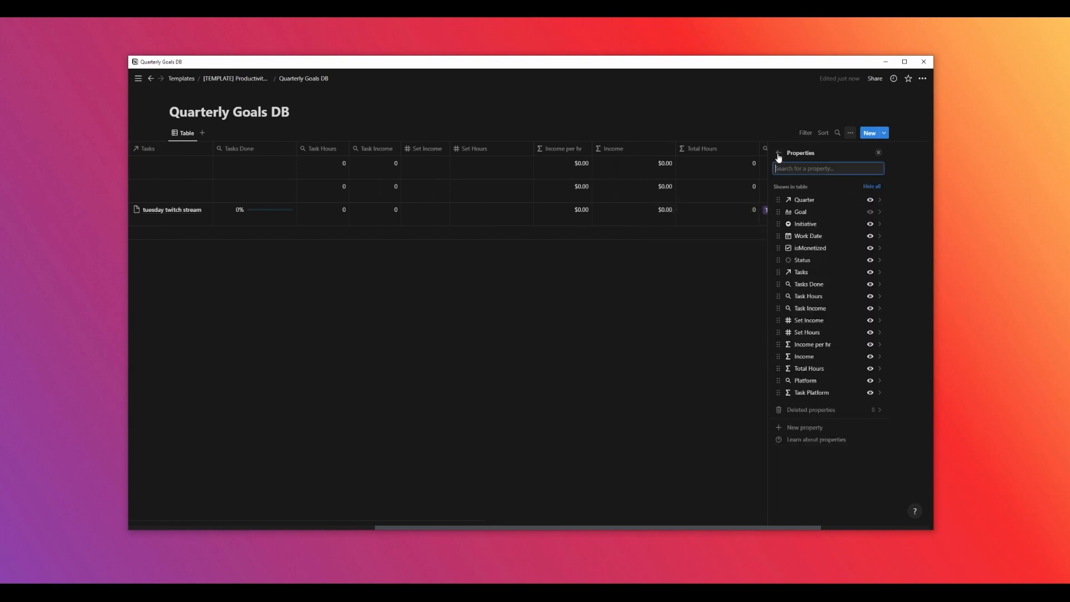
left_click(827, 345)
left_click(868, 198)
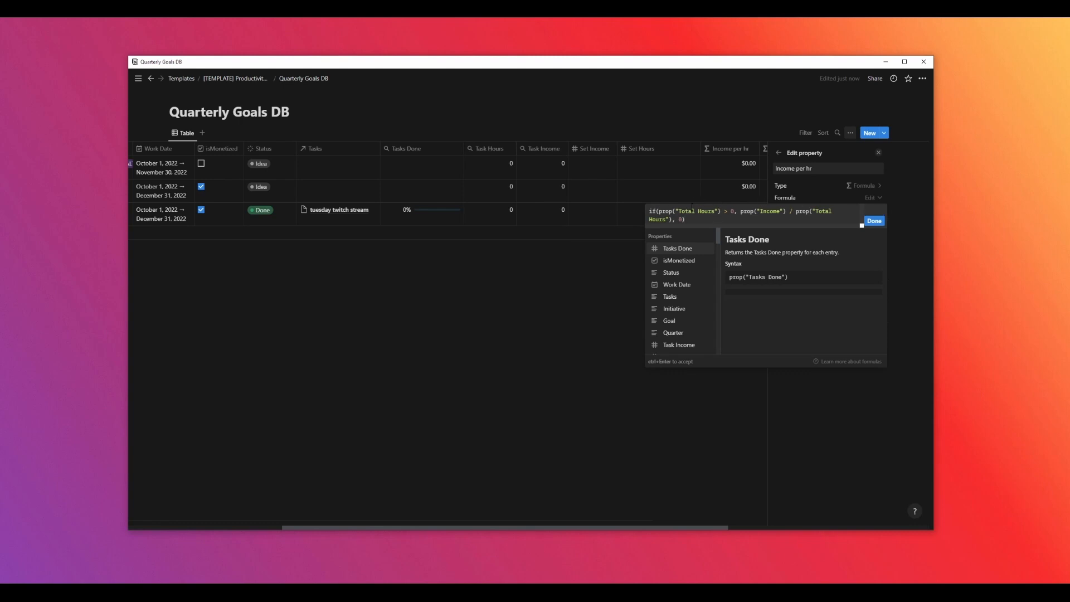
left_click(874, 221)
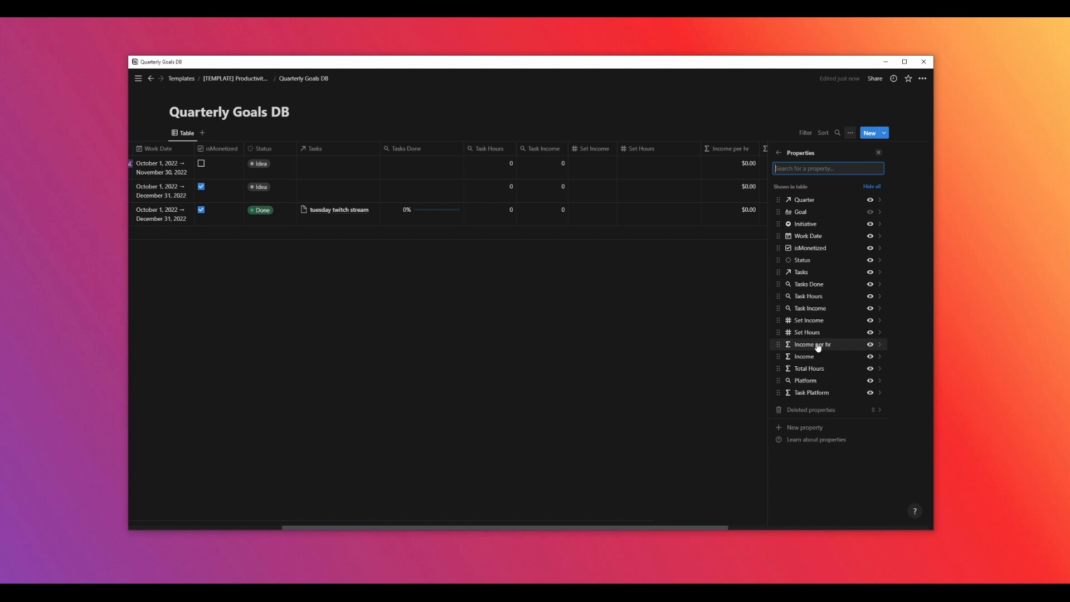
Review the Platform rollup and the Task Platform formula, then close the properties panel
left_click(828, 385)
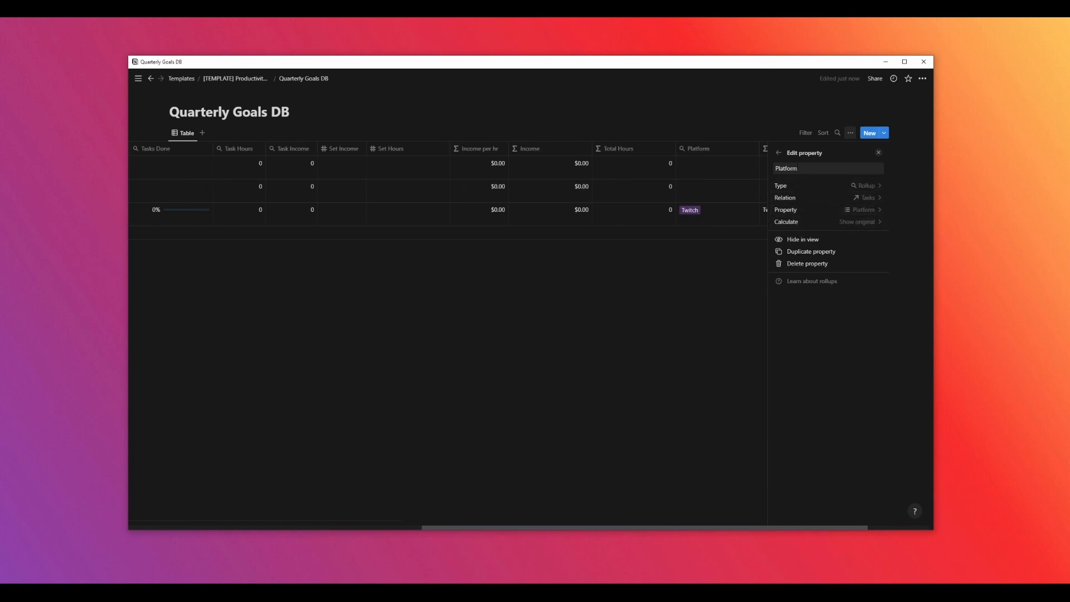
left_click(780, 158)
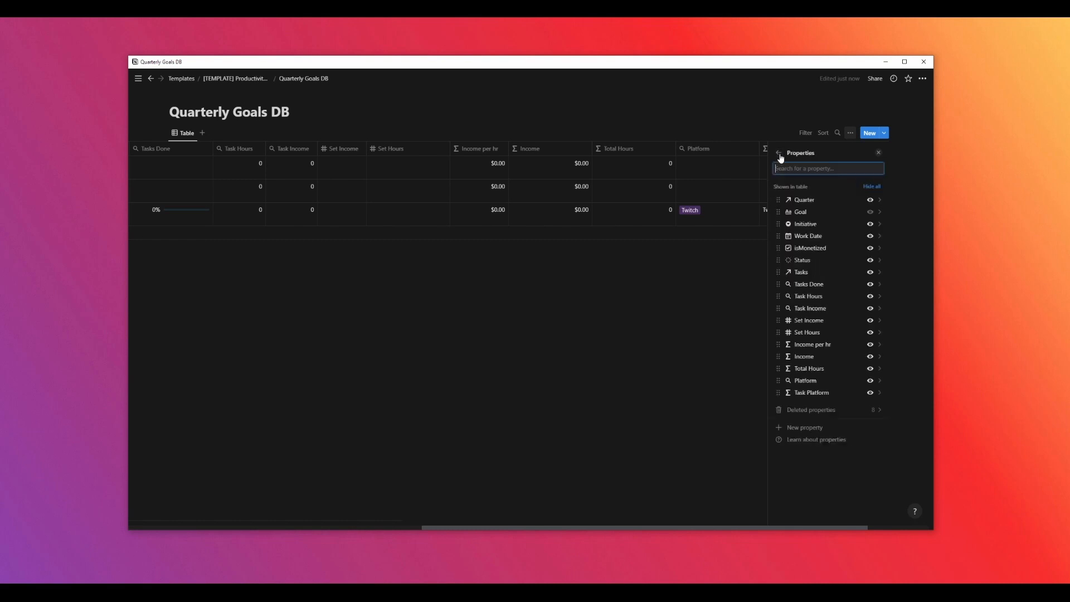
left_click(823, 394)
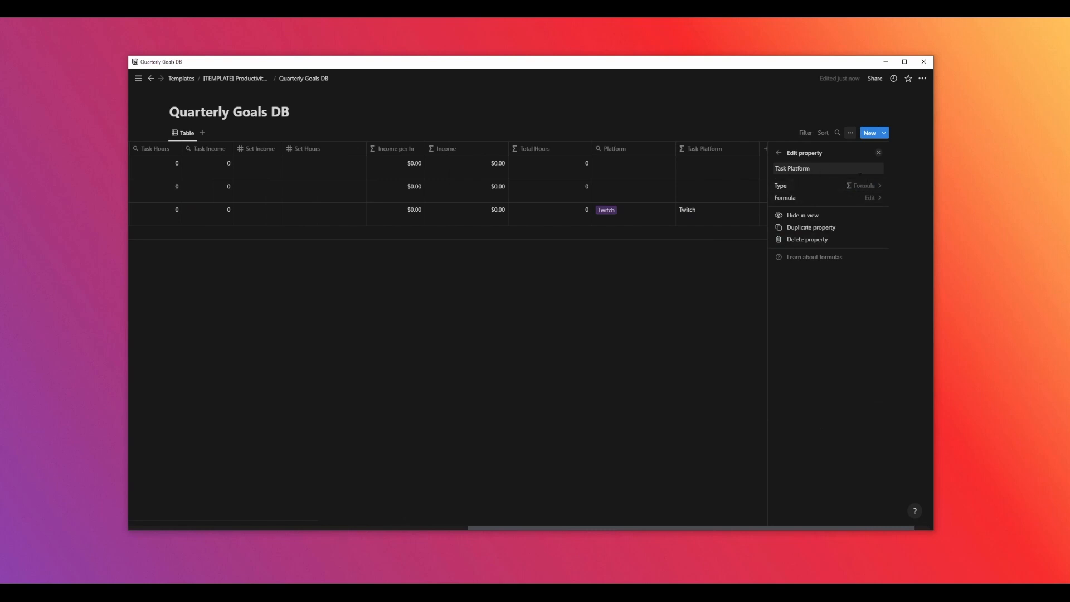
left_click(867, 186)
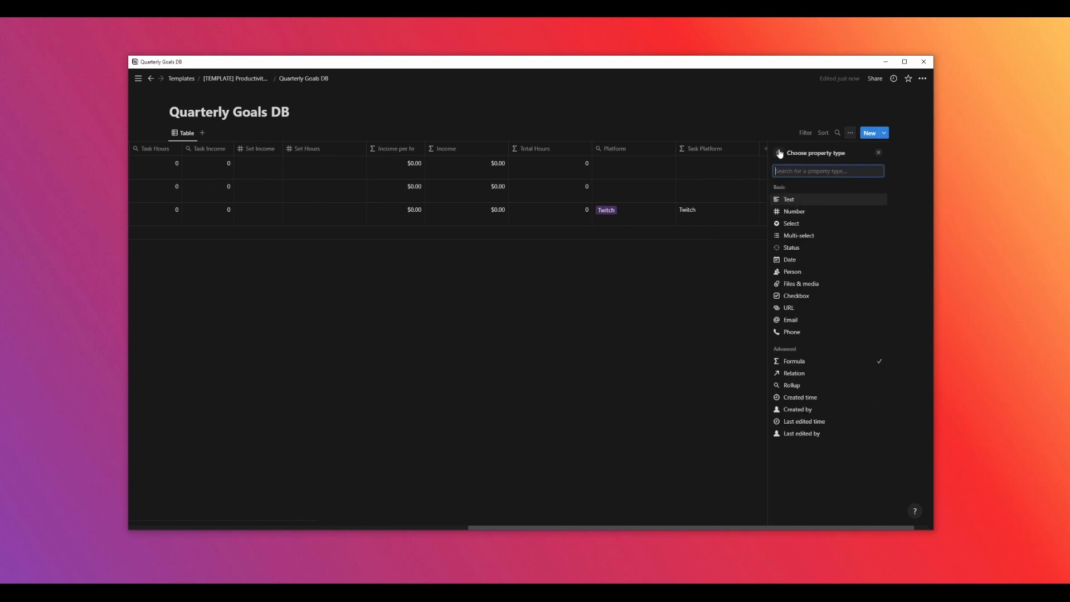
left_click(780, 153)
left_click(872, 198)
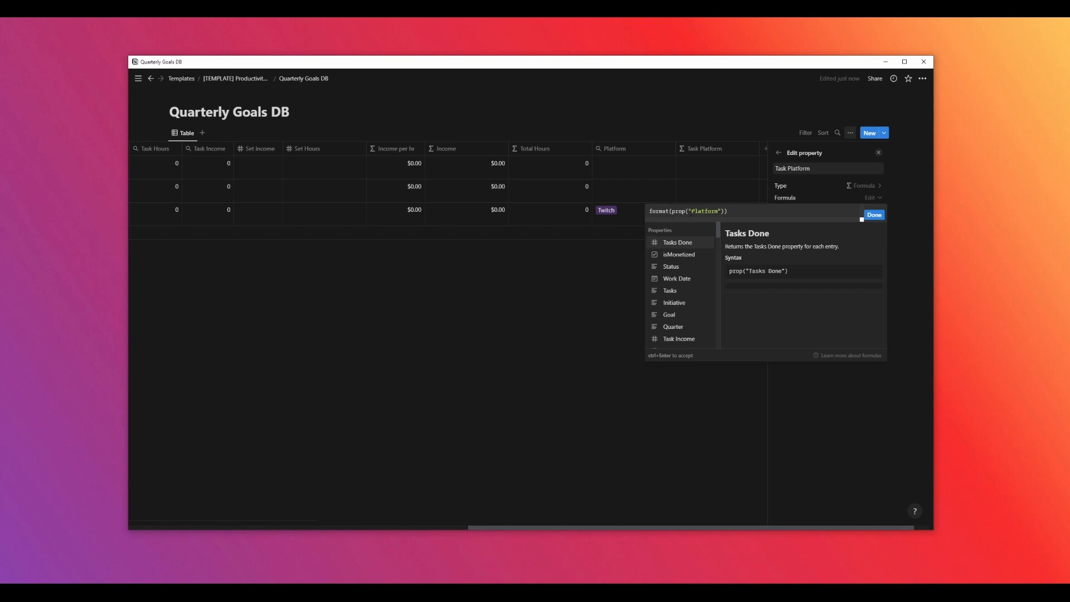
left_click(874, 214)
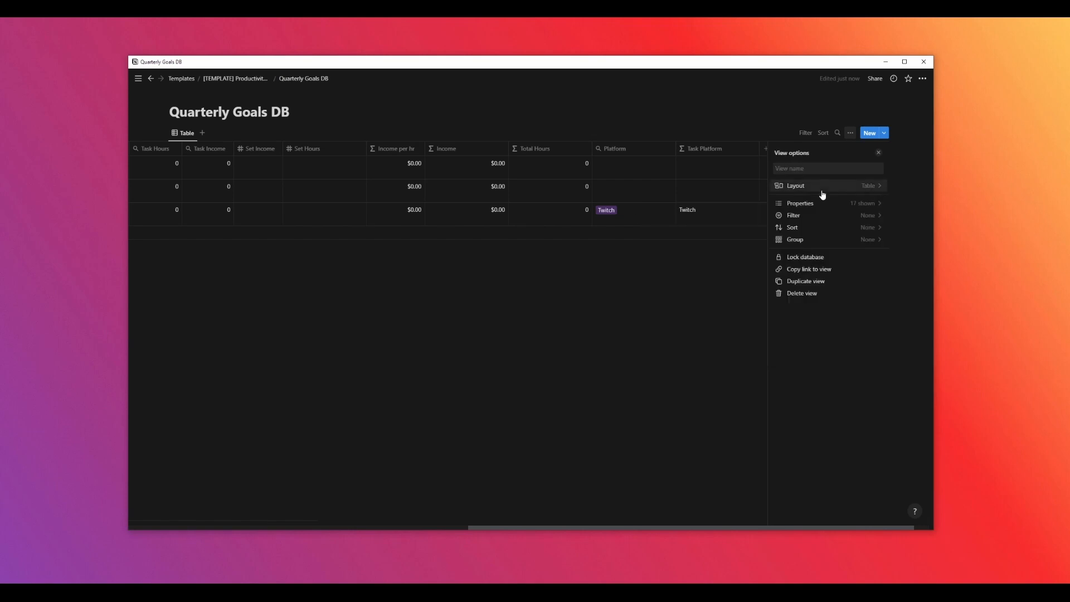
left_click(879, 156)
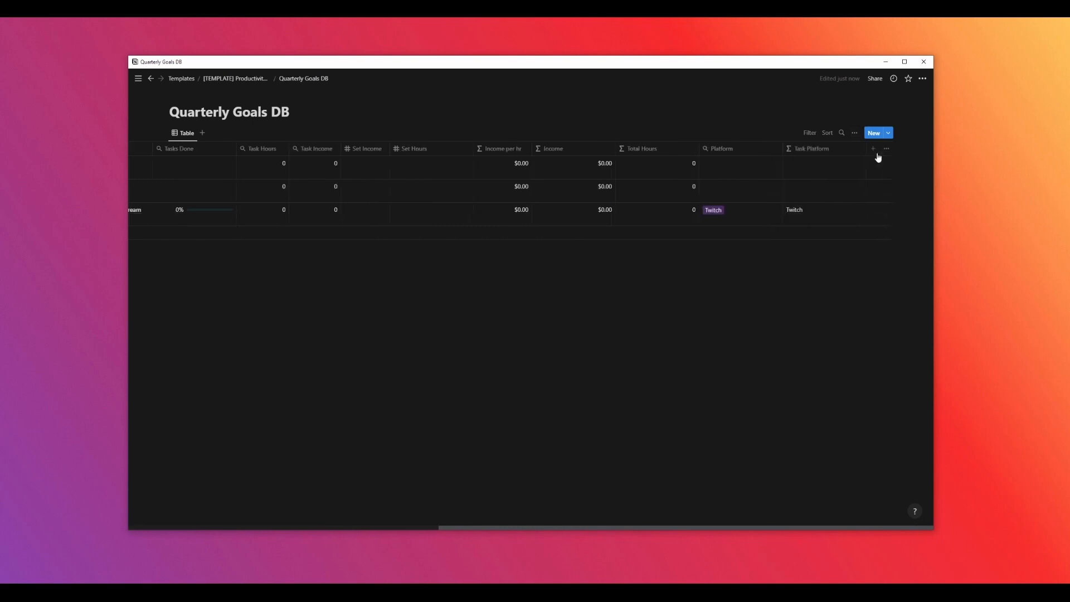
Open Quarters DB, move the Goals property above Goals Complete, and review the Goals relation settings
left_click(236, 79)
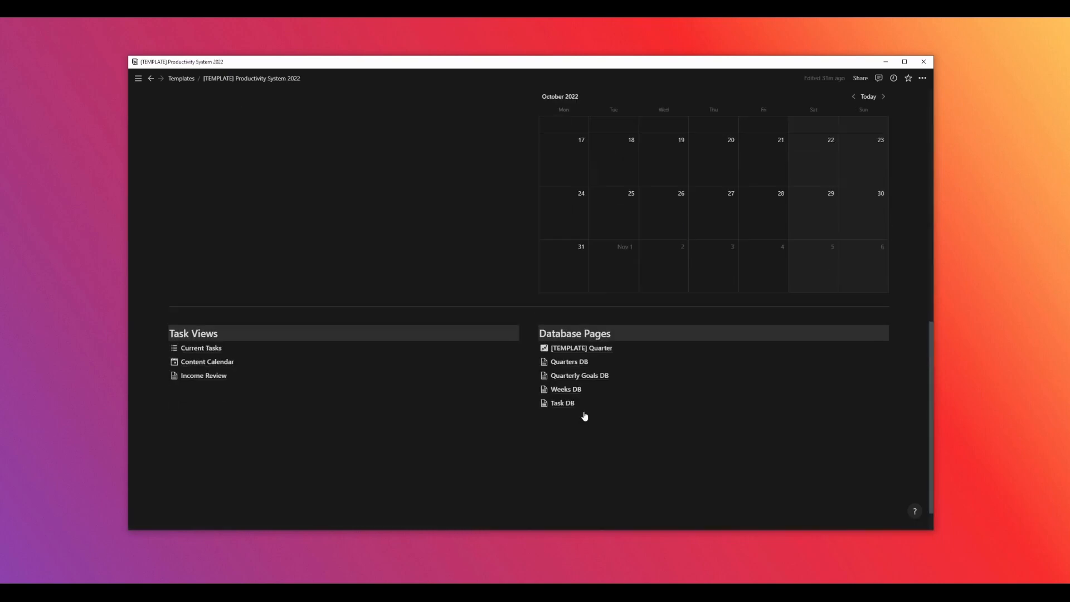
scroll(583, 416, "down", 1)
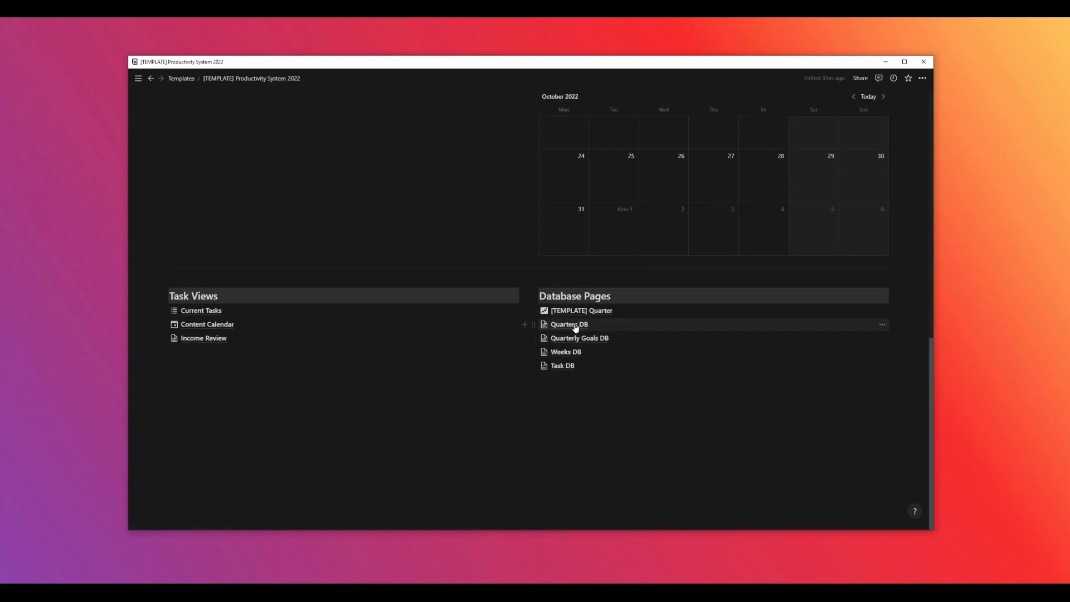
left_click(574, 325)
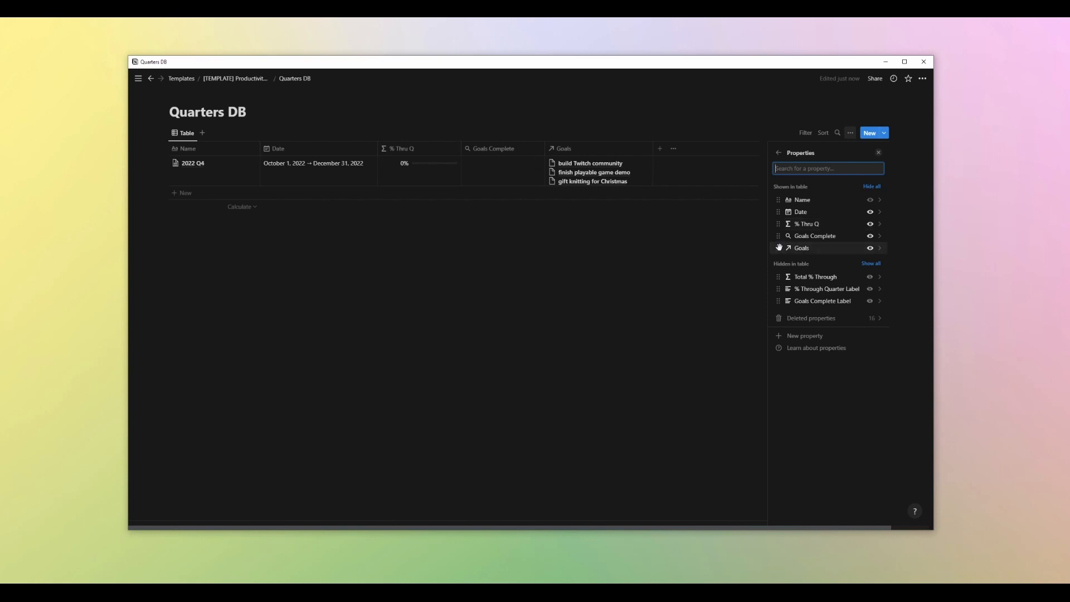
left_click_drag(802, 248, 808, 237)
left_click(808, 237)
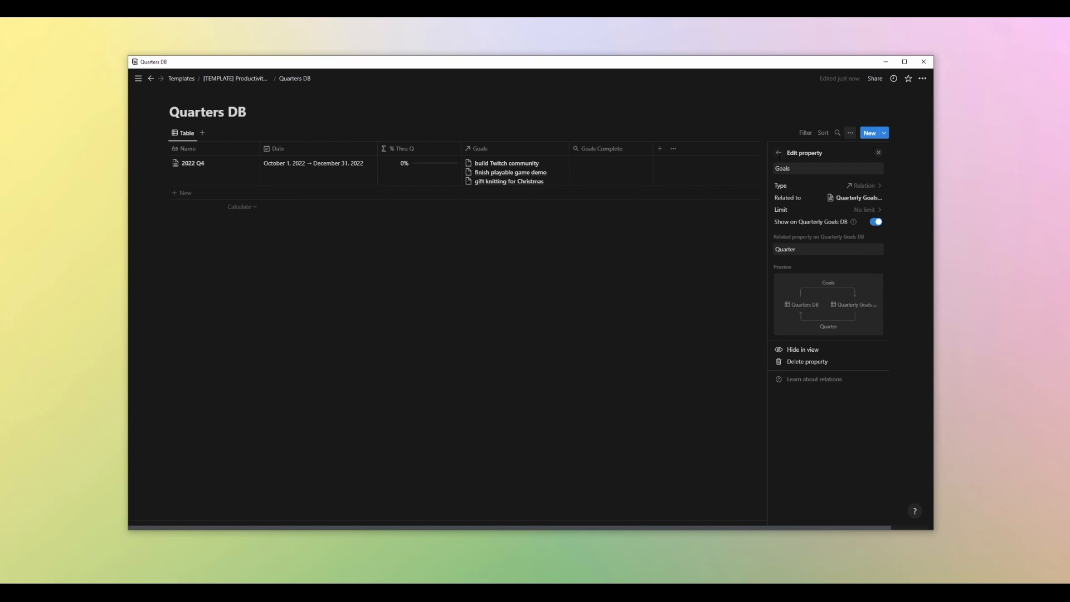
left_click(778, 153)
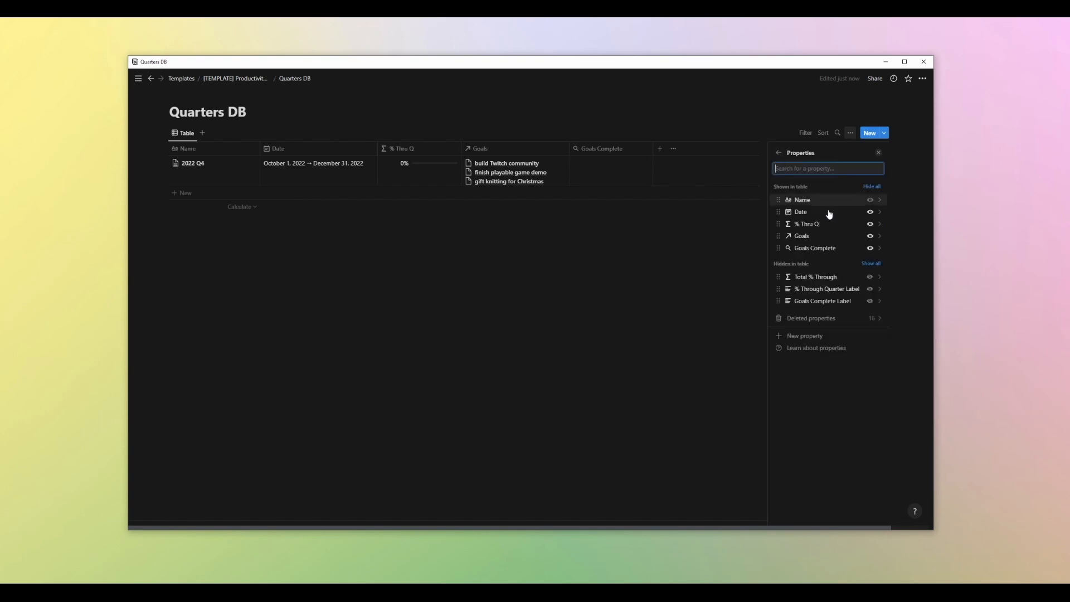
Set the Goals Complete rollup's relation to Goals
left_click(816, 248)
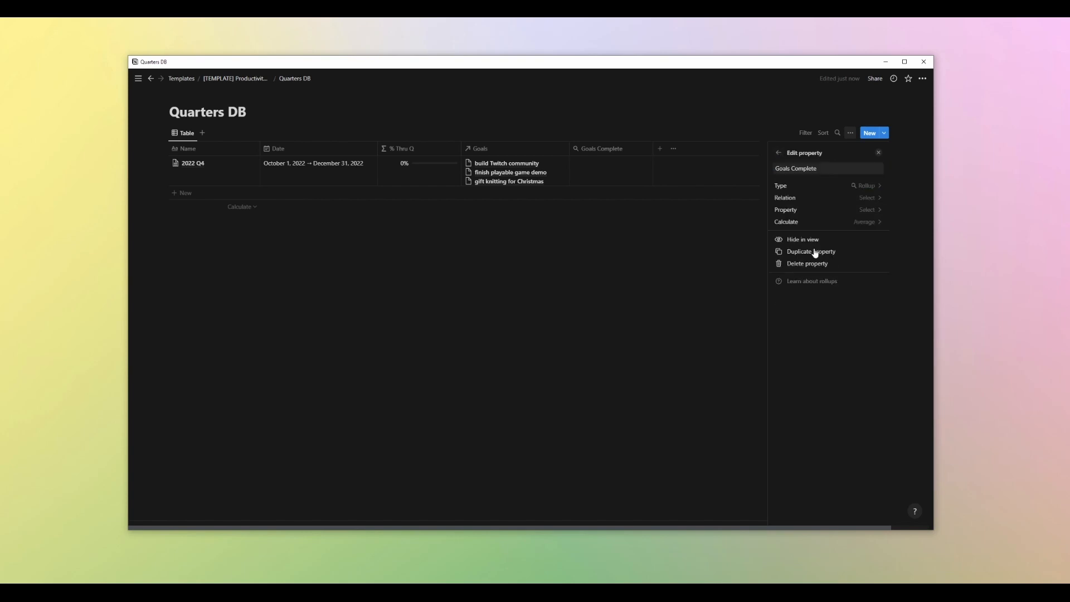
left_click(866, 198)
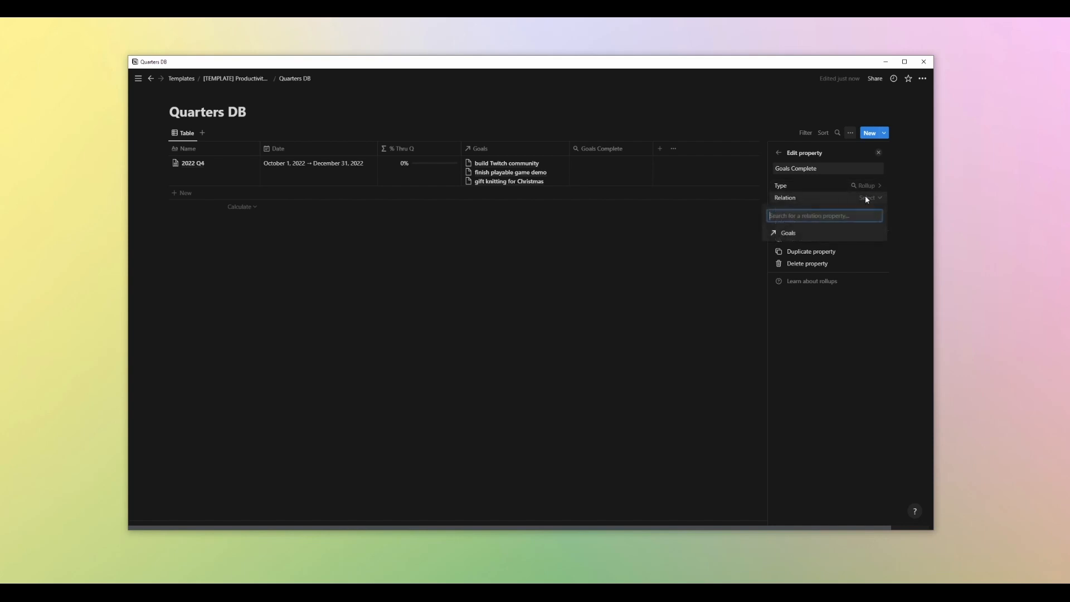
left_click(798, 231)
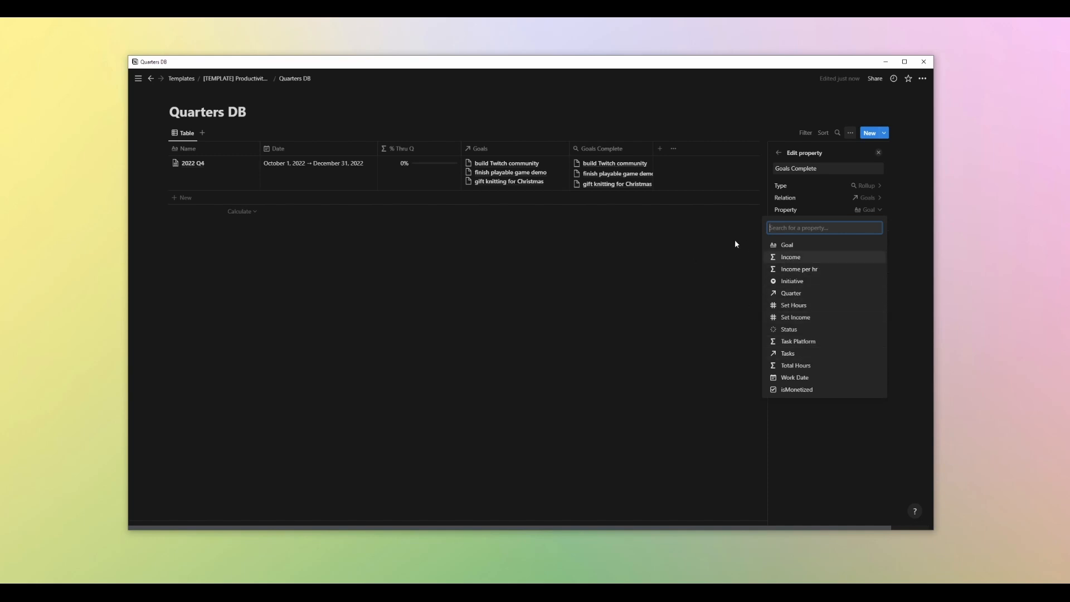
left_click(679, 243)
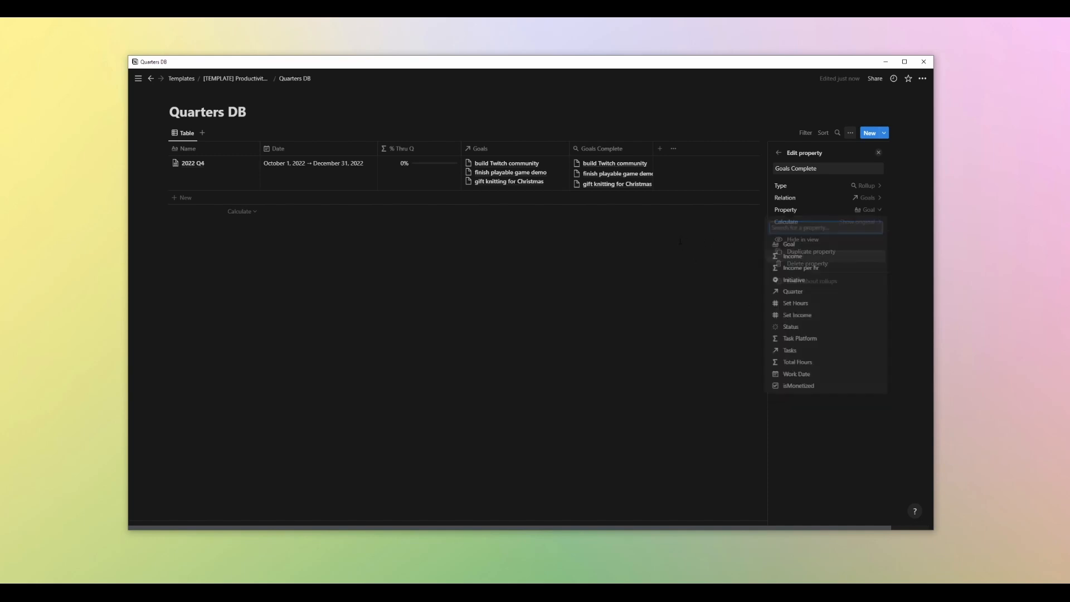
Open Quarterly Goals DB and add a new Formula property to the table
left_click(250, 82)
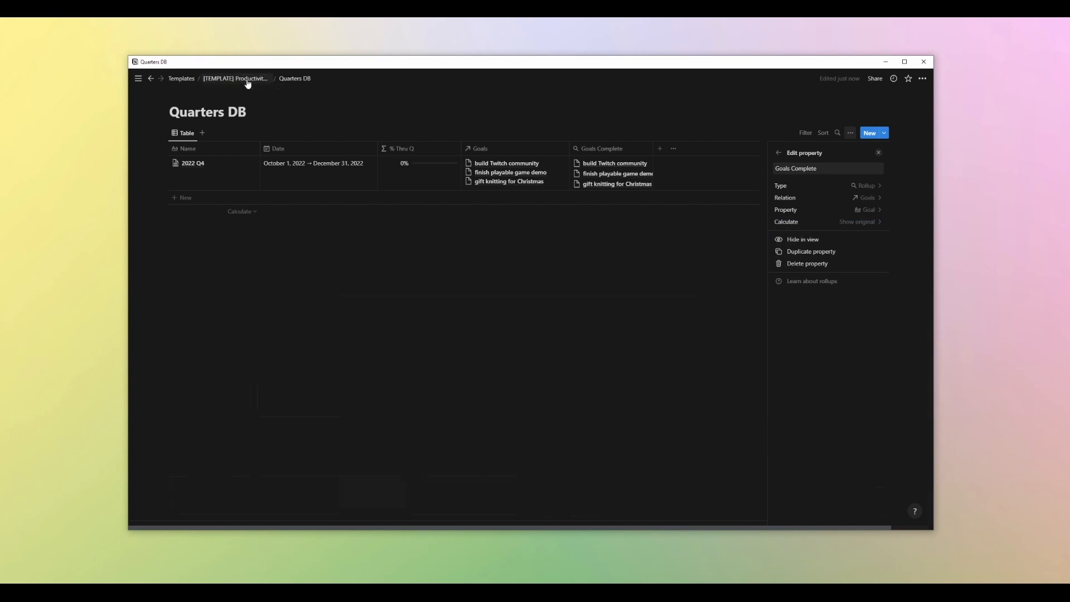
scroll(529, 290, "down", 4)
scroll(634, 216, "down", 2)
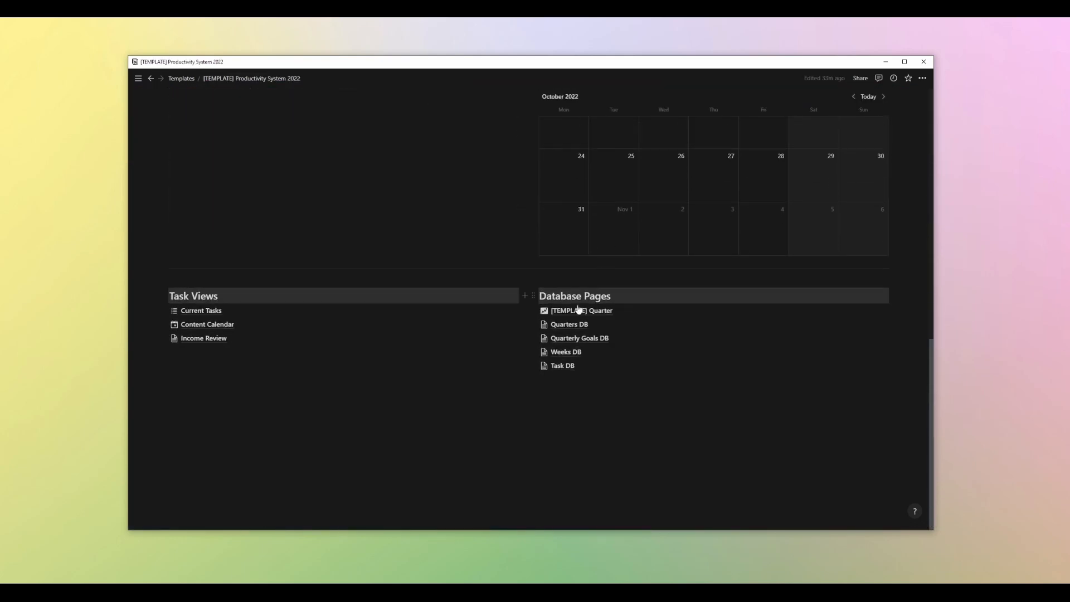
left_click(567, 338)
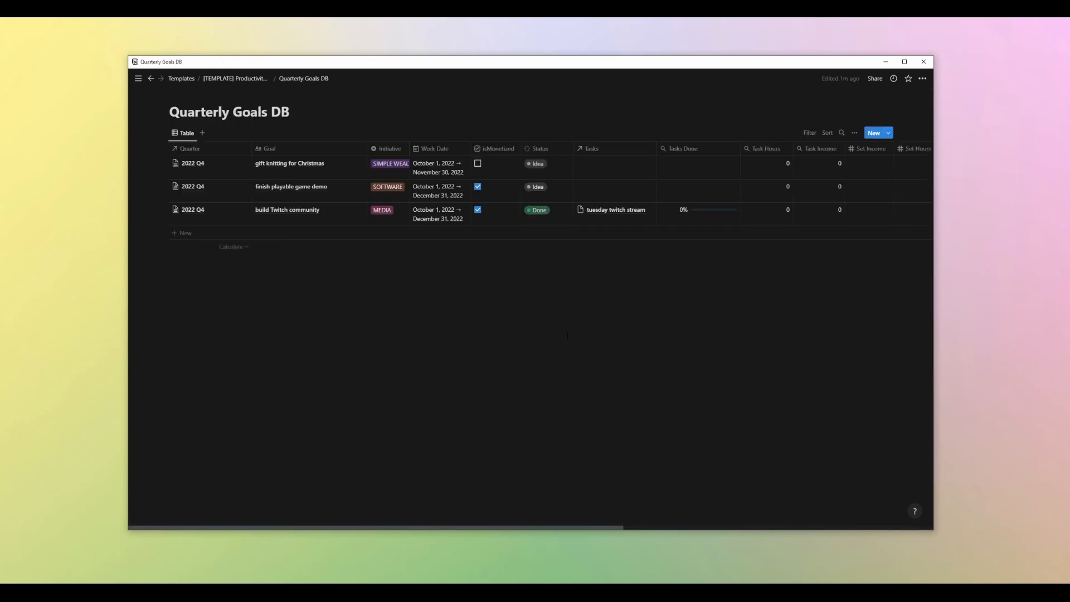
left_click(184, 134)
left_click(191, 161)
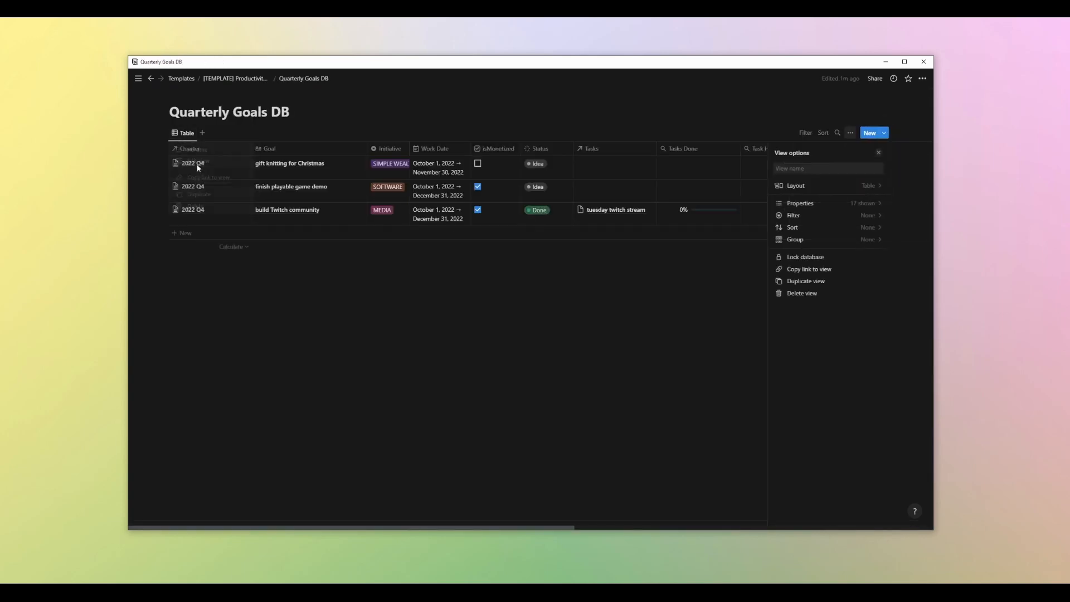
left_click(848, 204)
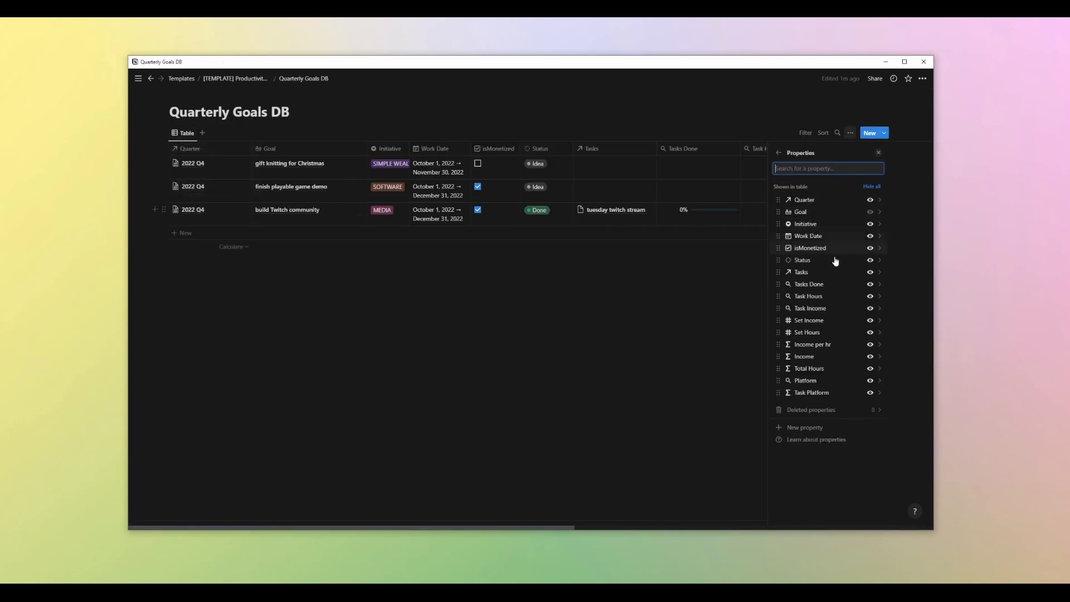
left_click(806, 428)
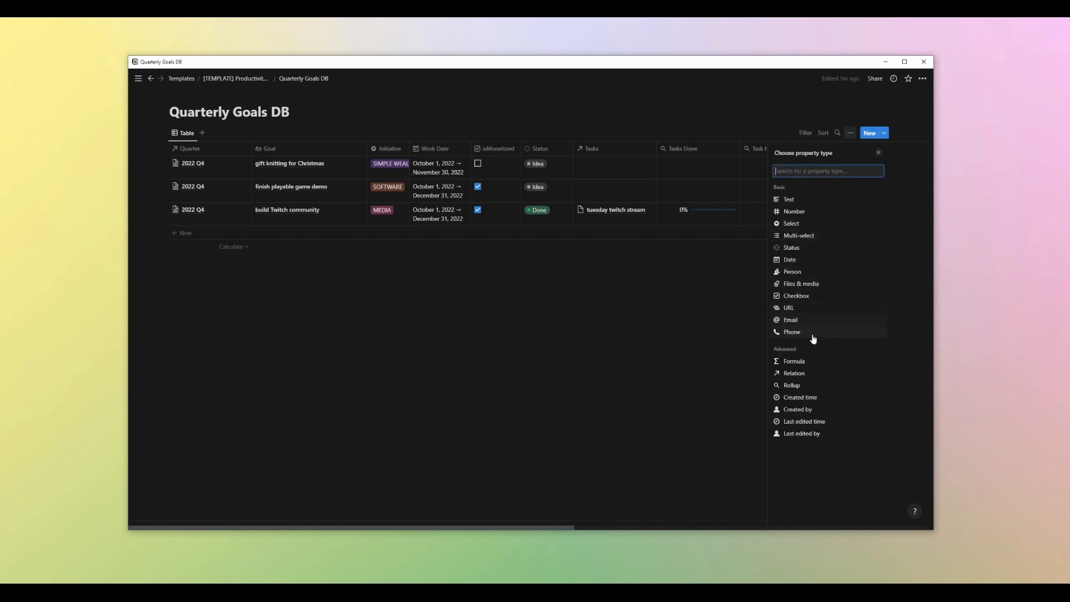
left_click(808, 361)
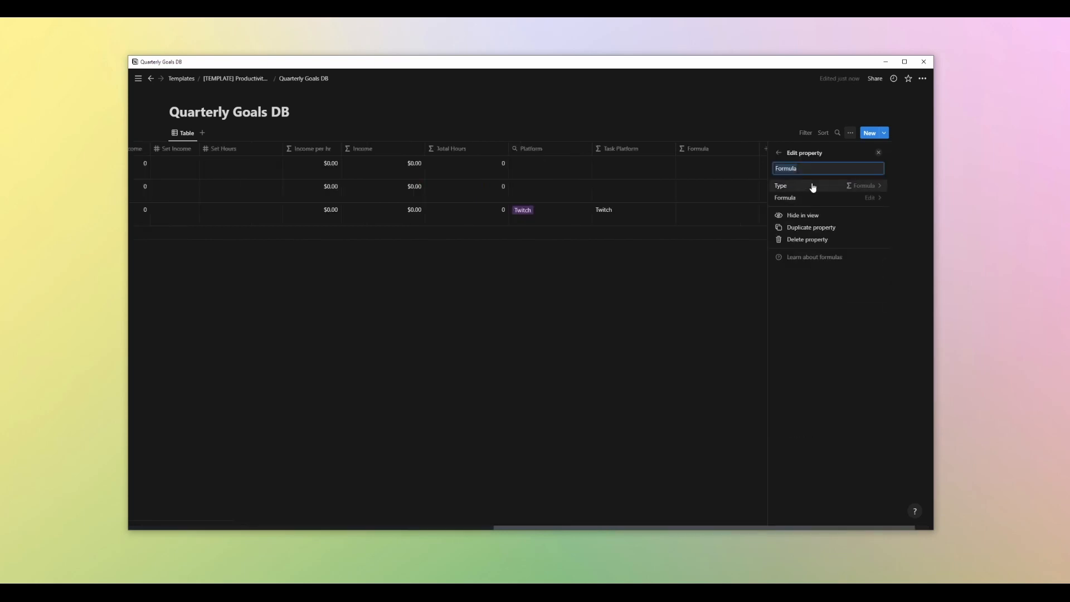
Name the new formula property Quarter Goal Progress and open then close its formula editor
type("Quarter Goal Progres")
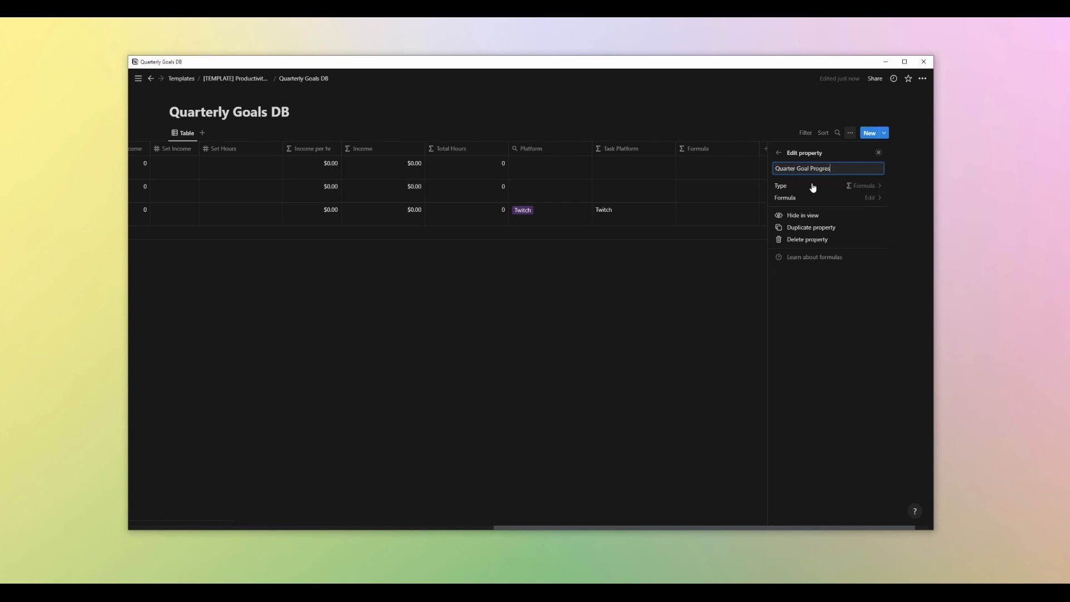
type("s")
left_click(860, 202)
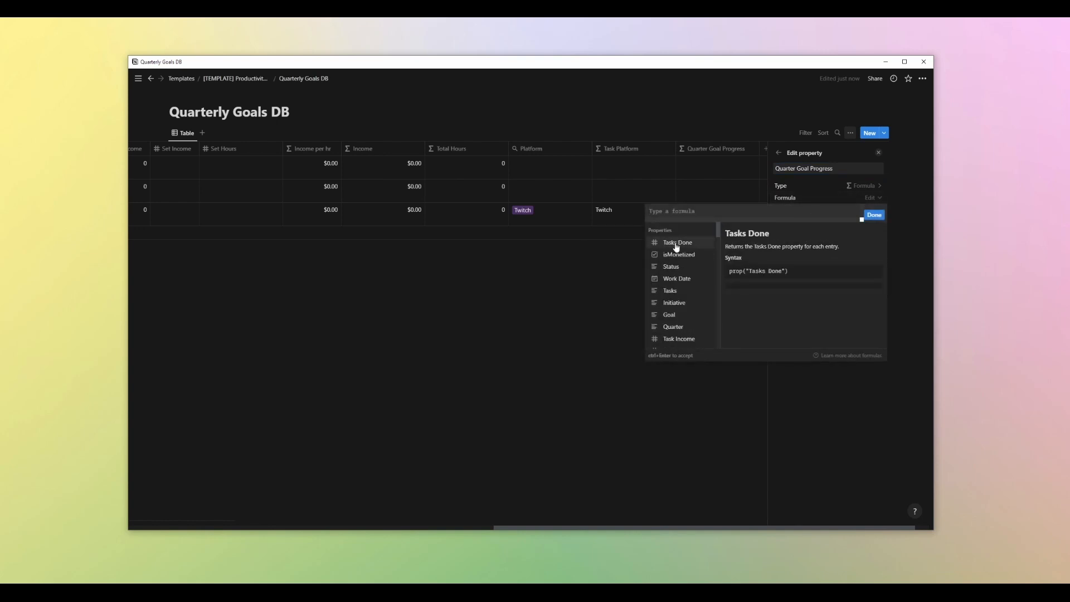
key("Escape")
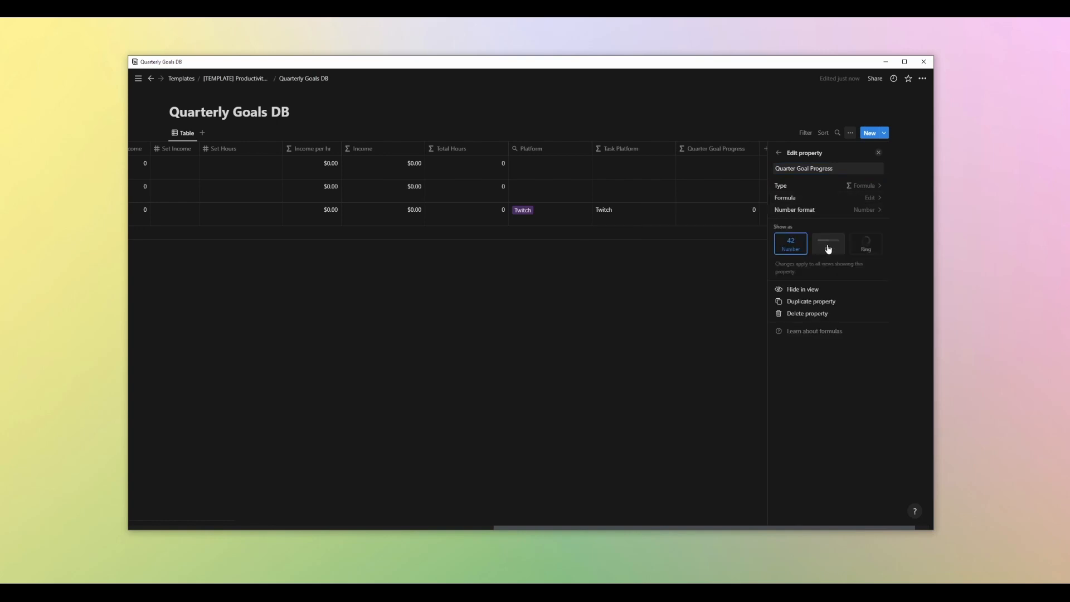
Show Quarter Goal Progress as a bar with the Percent number format
left_click(828, 248)
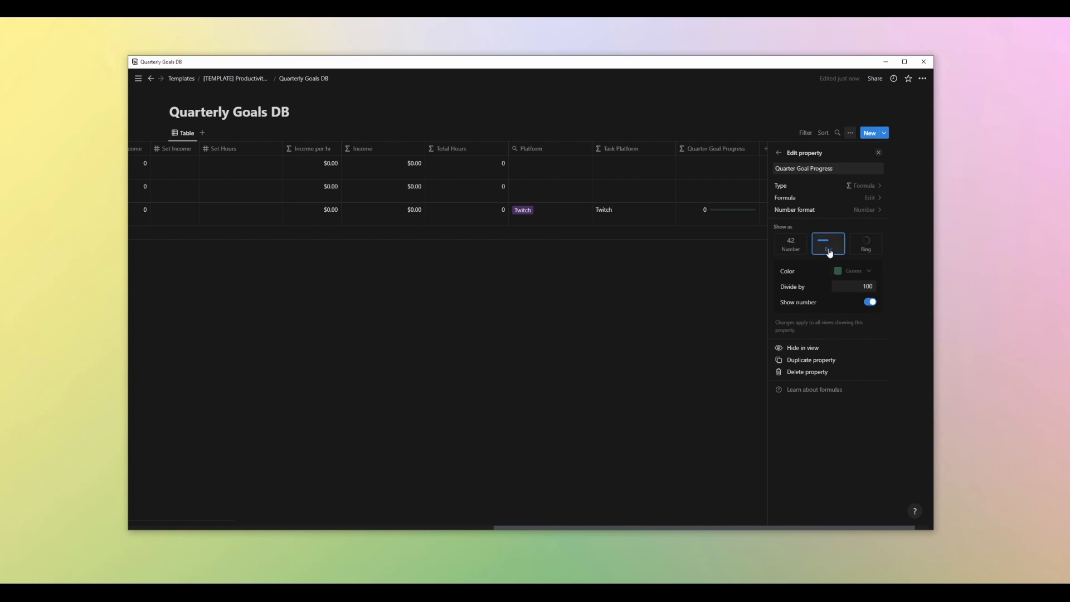
left_click(858, 212)
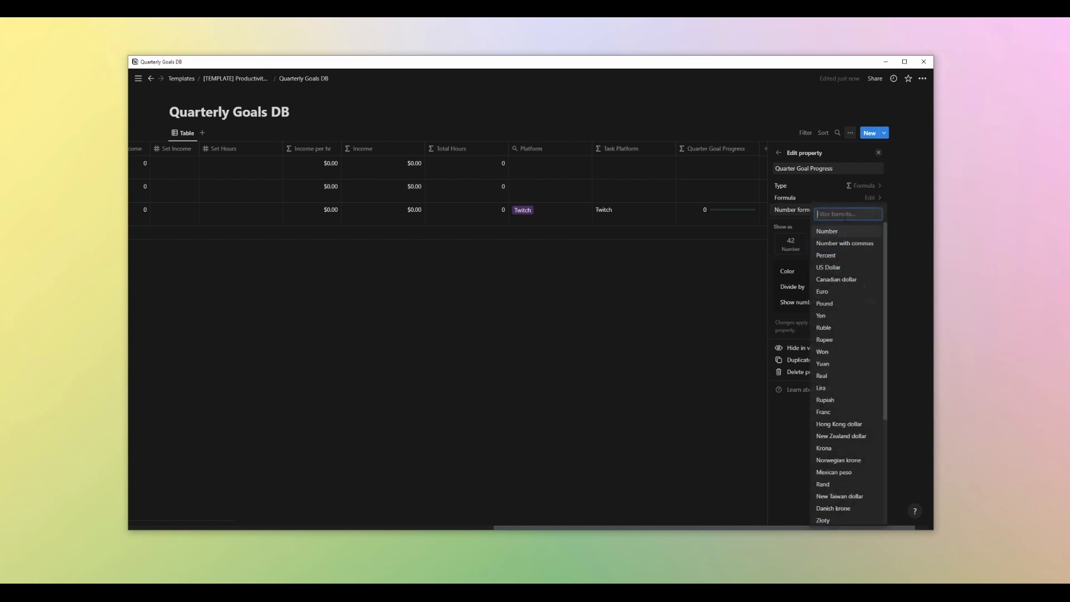
left_click(826, 255)
left_click(827, 245)
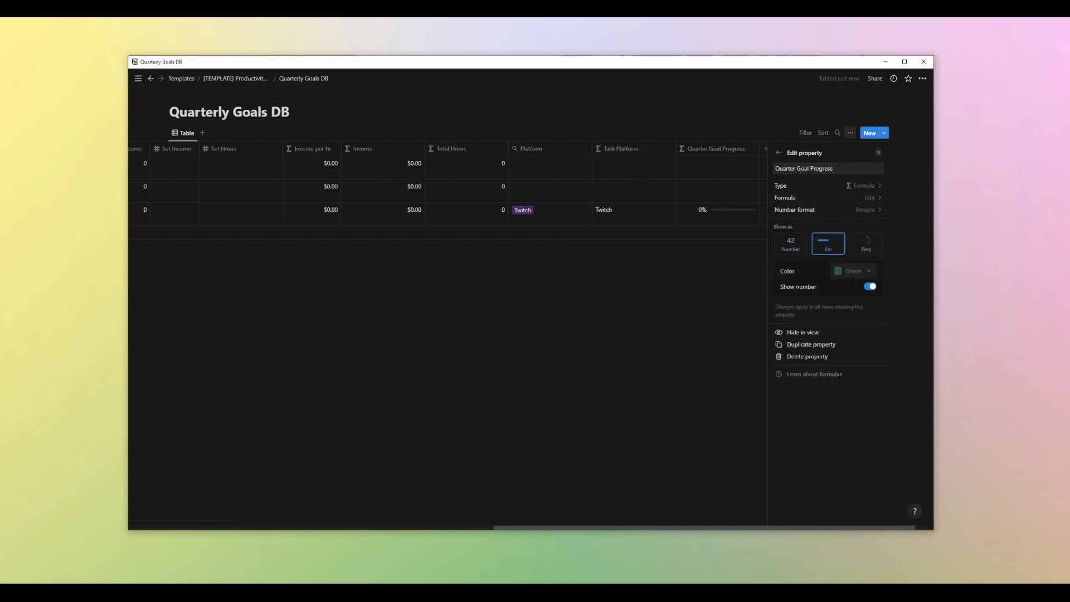
Change the Quarter Goal Progress bar color and close the property panel
left_click(853, 271)
left_click(843, 360)
left_click(861, 186)
left_click(878, 153)
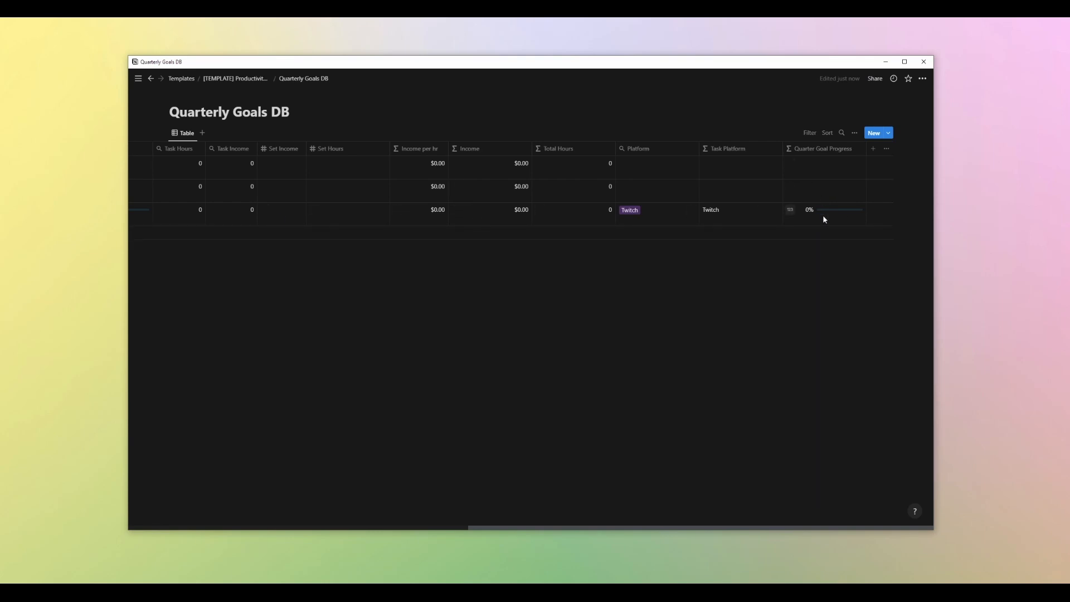
In Quarters DB, set the Goals Complete rollup to roll up the Quarter Goal Progress property
left_click(245, 79)
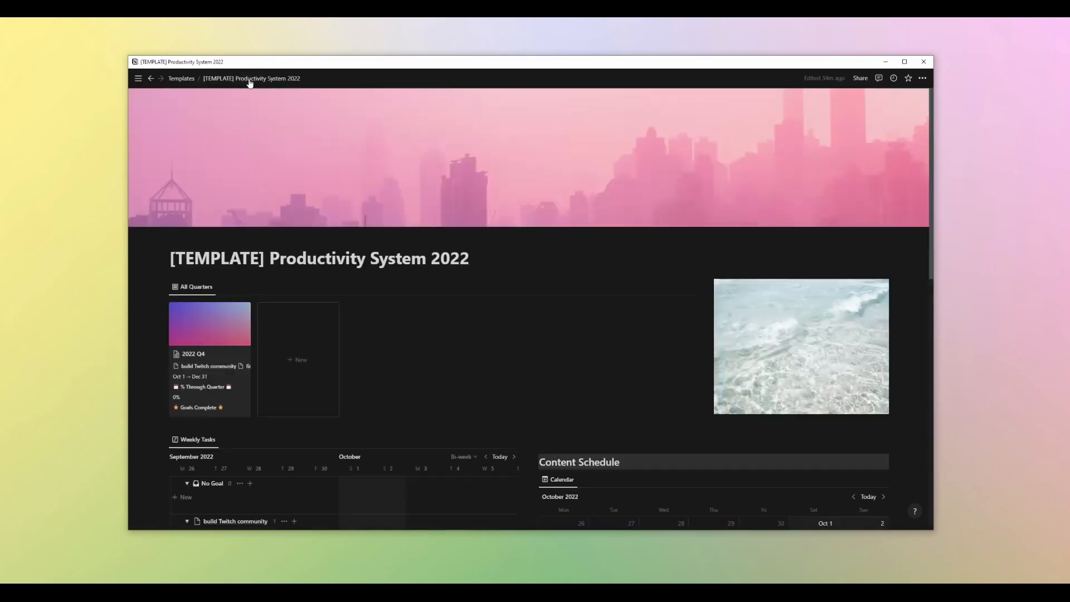
scroll(557, 307, "down", 10)
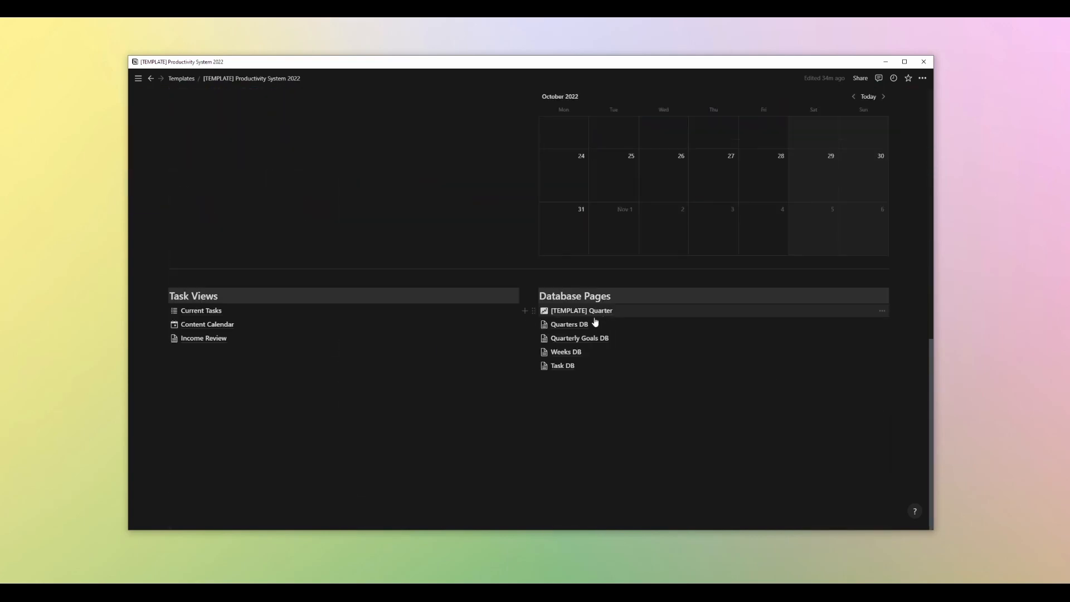
left_click(591, 309)
left_click(601, 149)
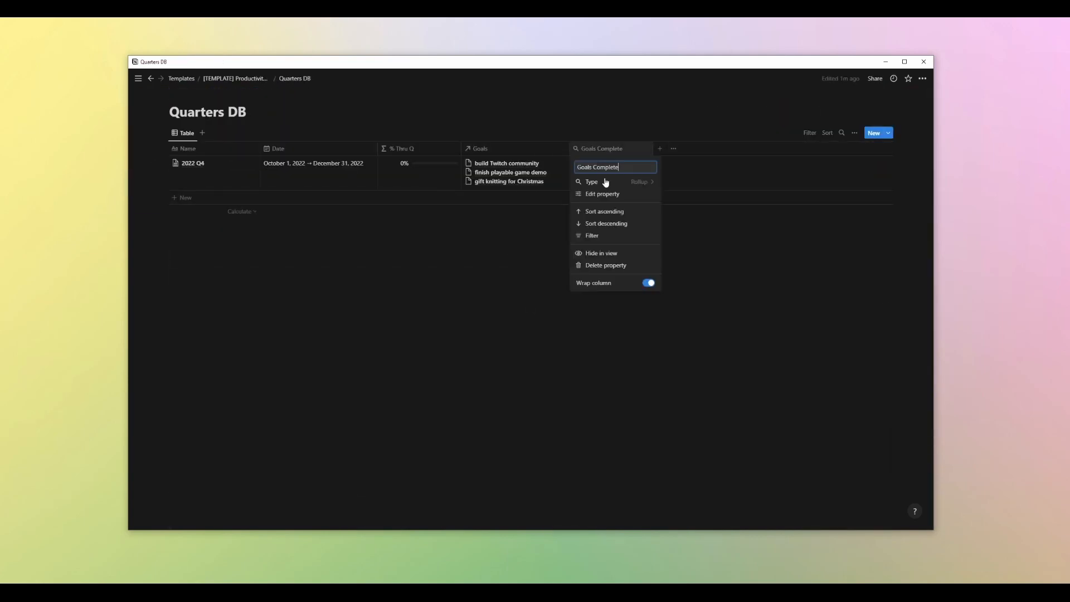
left_click(605, 197)
left_click(865, 210)
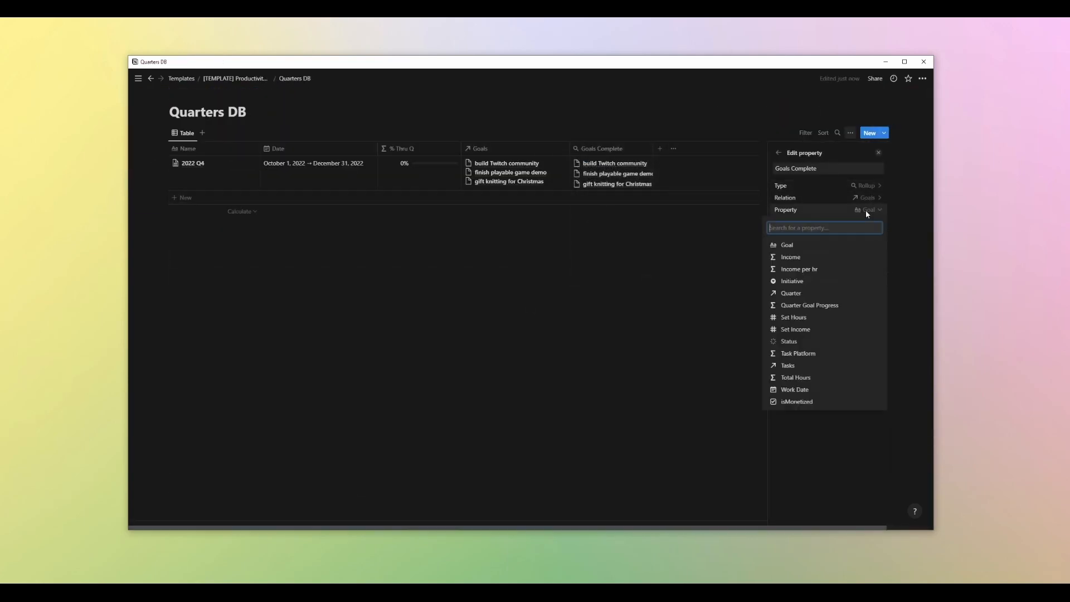
left_click(809, 305)
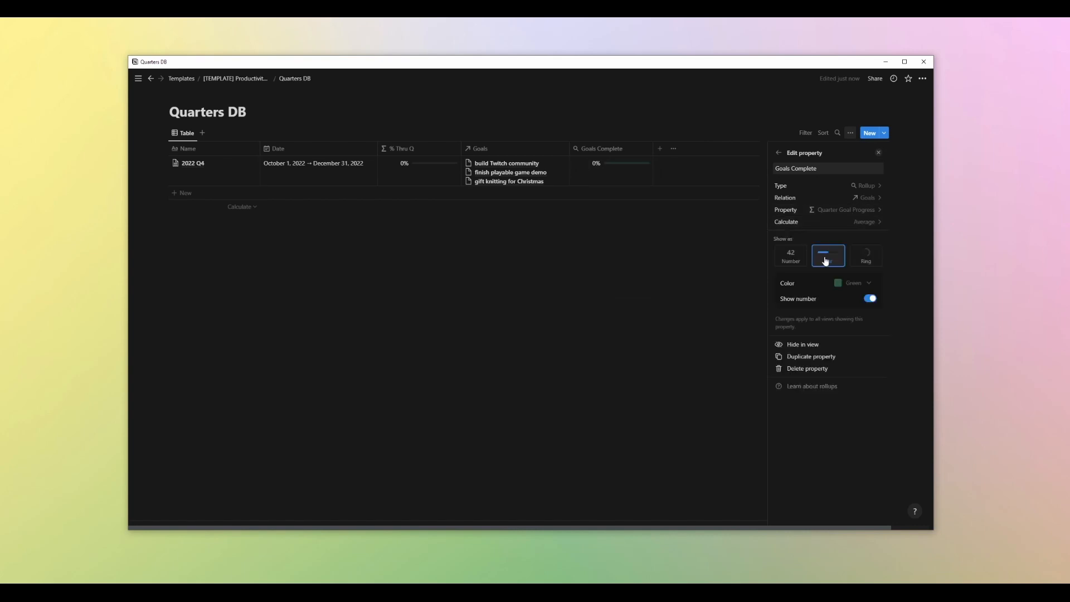
Calculate Goals Complete as Average, shown as a bar colored Blue
left_click(826, 256)
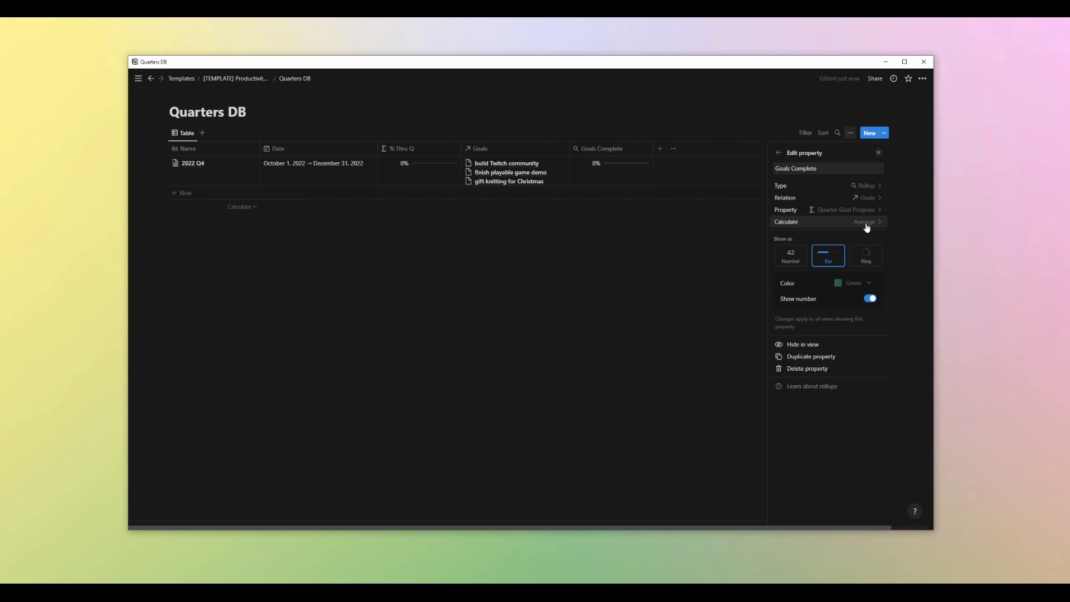
left_click(853, 283)
left_click(844, 375)
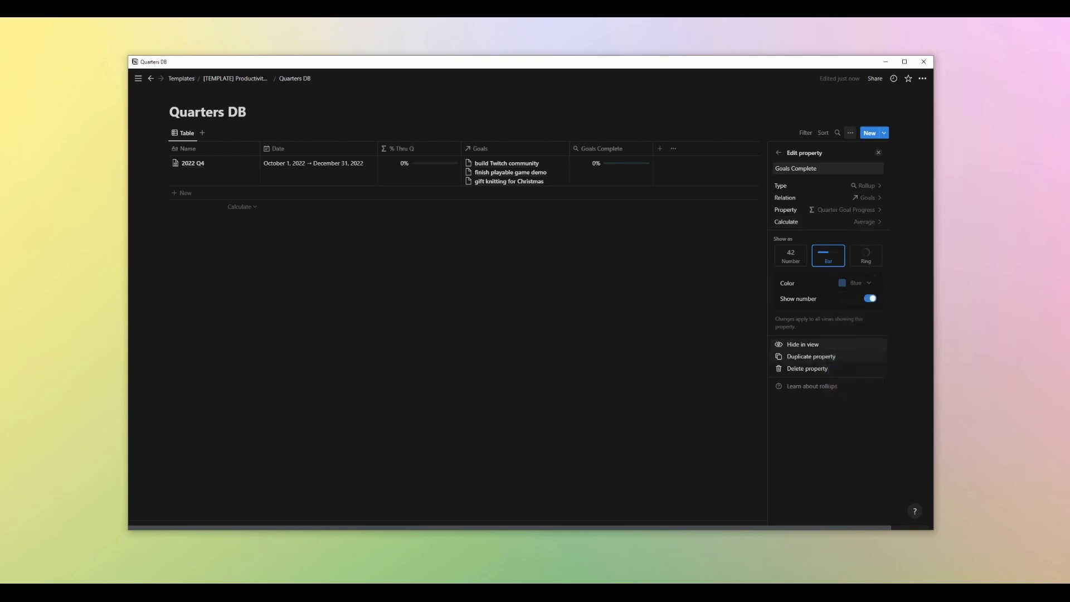
left_click(853, 286)
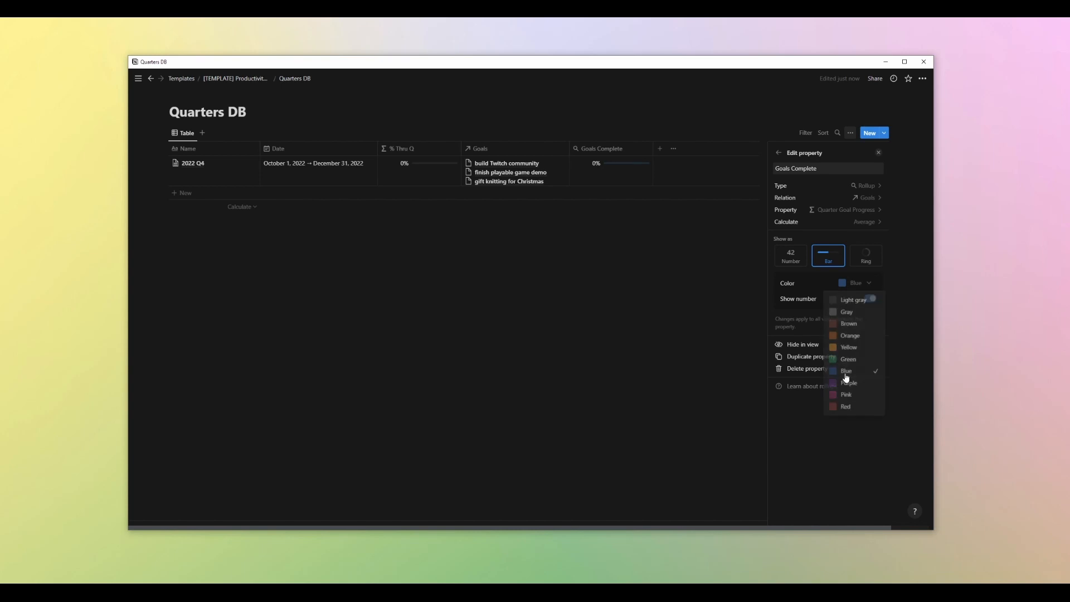
left_click(850, 375)
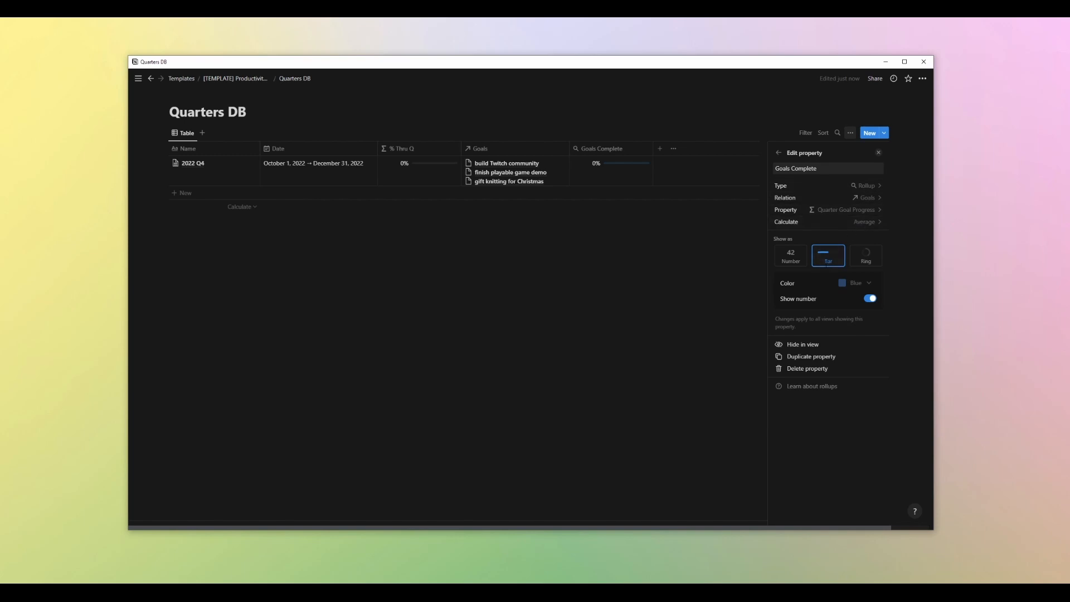
Return to the Quarters DB property list, review it, and close the panel
left_click(779, 154)
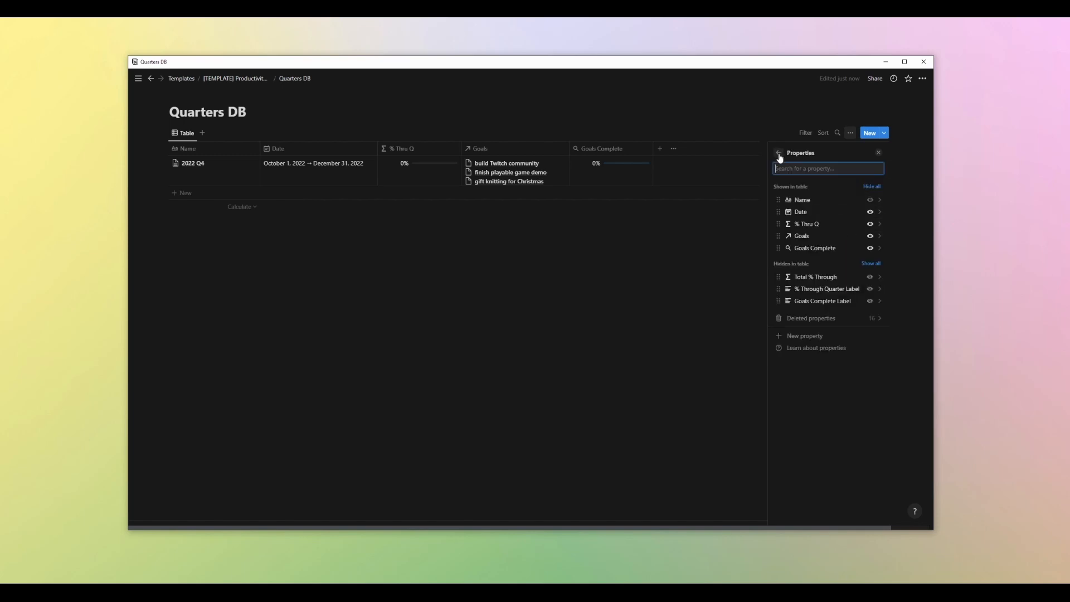
left_click(779, 154)
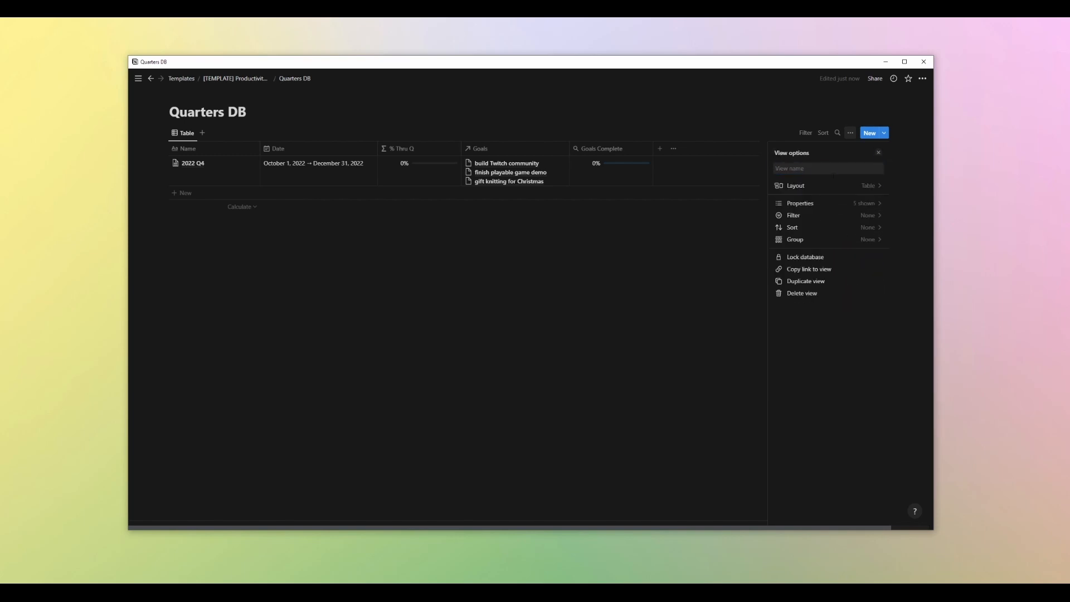
left_click(806, 205)
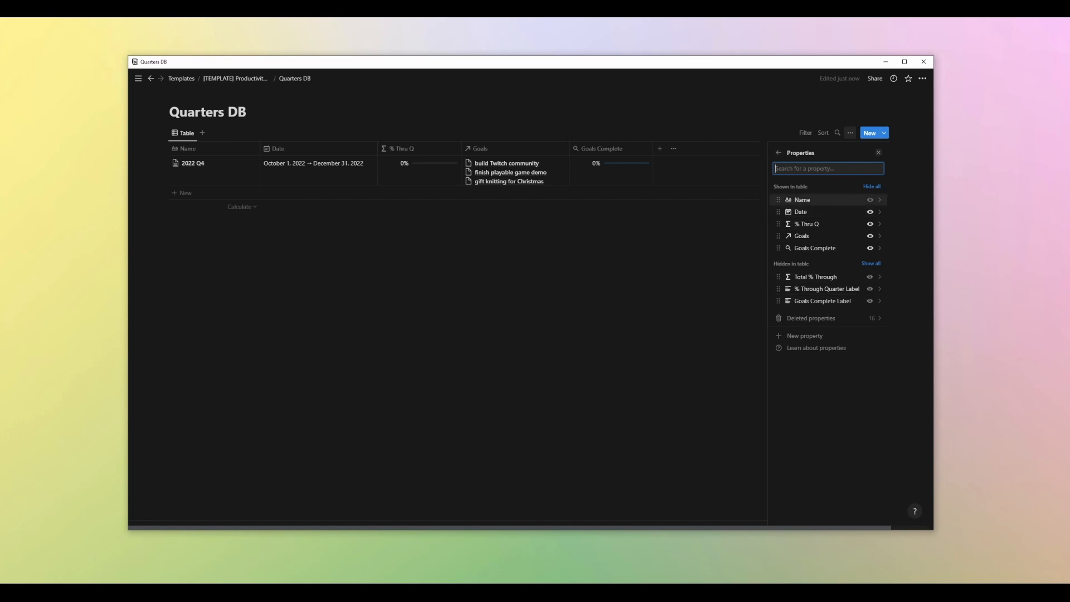
left_click(779, 152)
key("Escape")
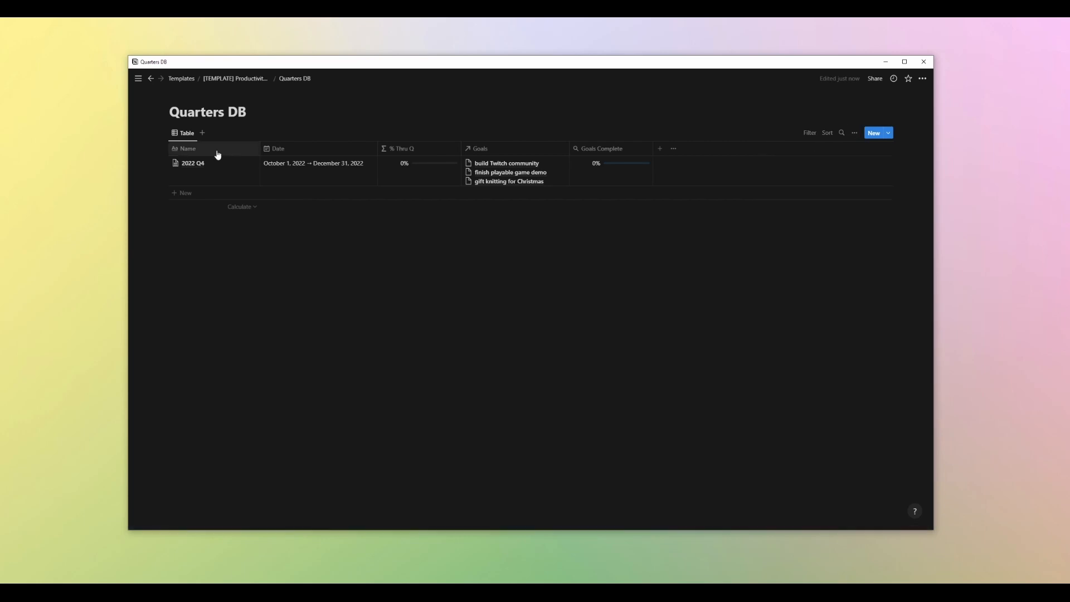
Go back to the Productivity System 2022 dashboard and move Goals Complete below Goals Complete Label in the All Quarters gallery properties
left_click(252, 80)
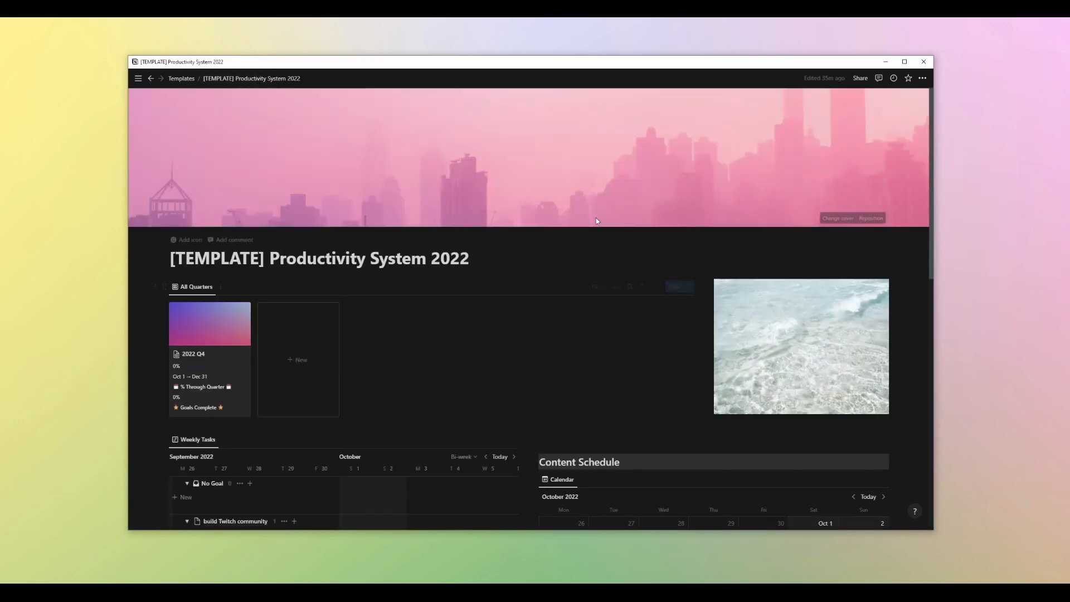
scroll(596, 220, "down", 10)
scroll(596, 221, "up", 10)
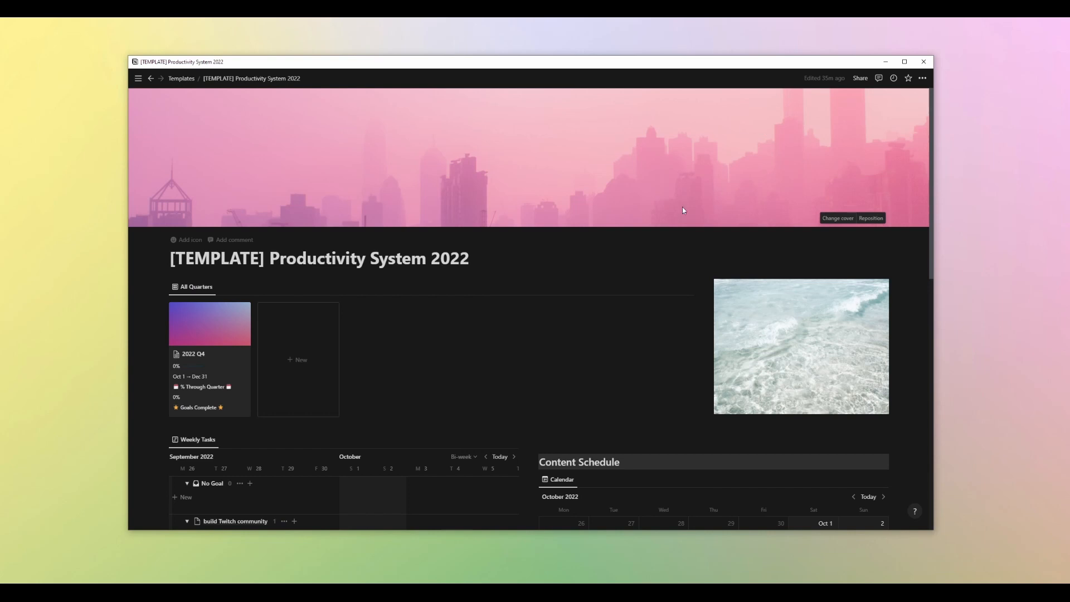
scroll(663, 209, "down", 2)
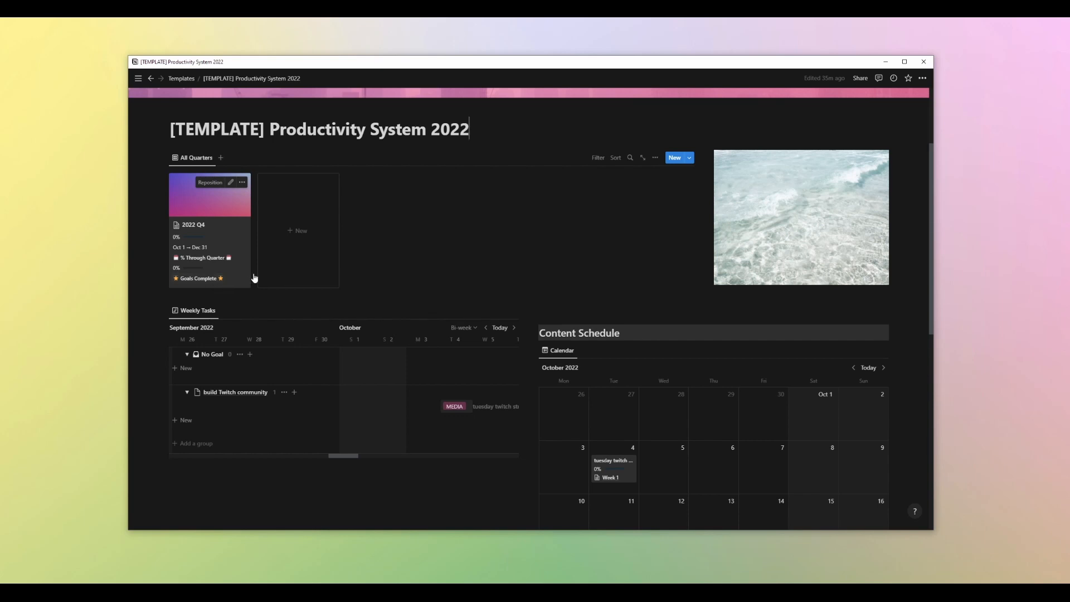
left_click(200, 161)
left_click(202, 190)
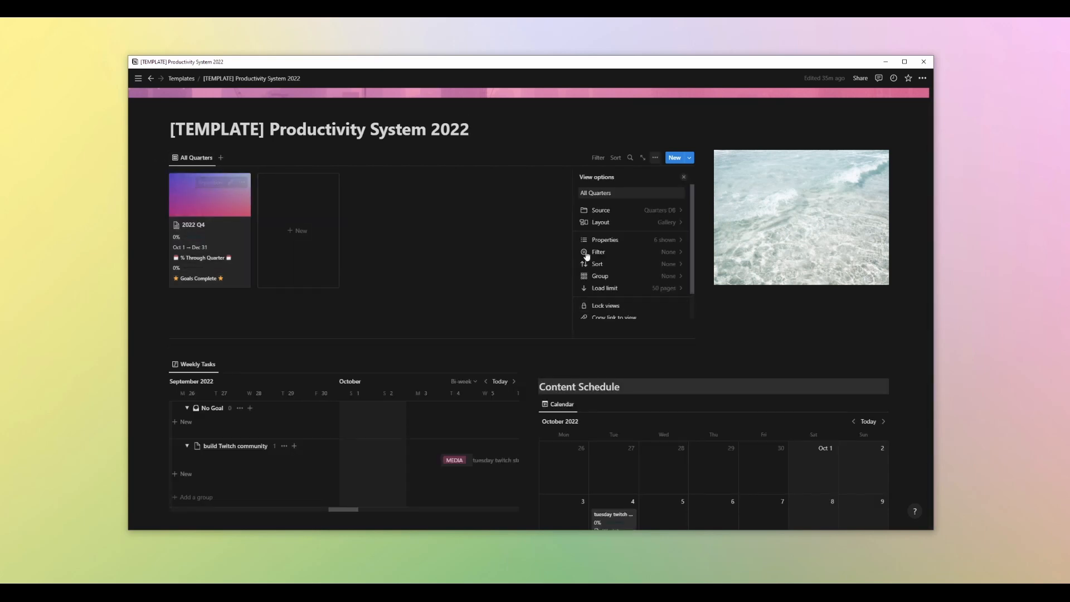
left_click(640, 240)
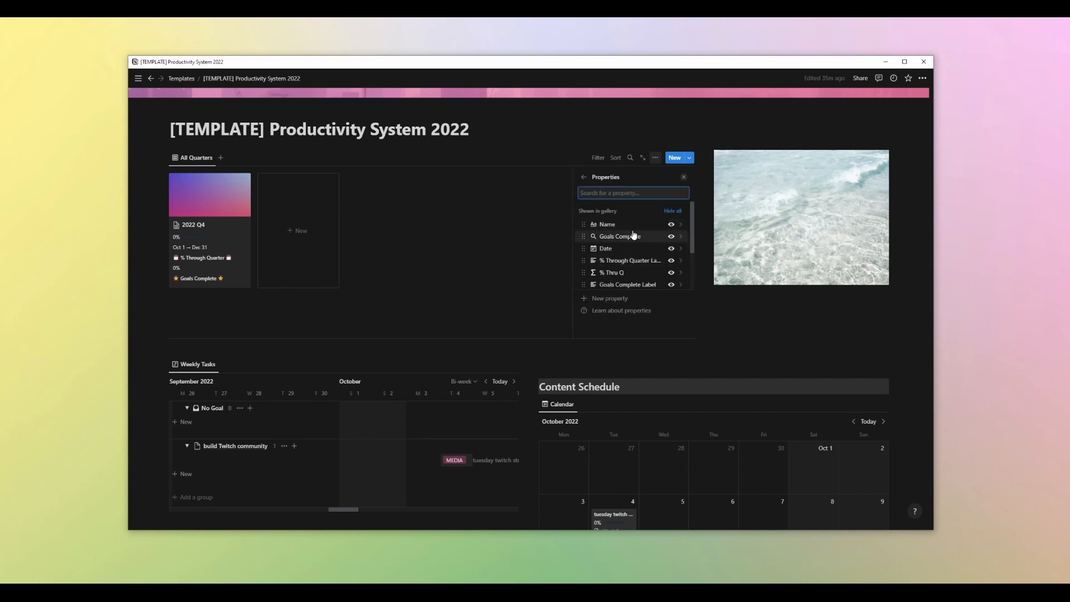
scroll(632, 243, "down", 1)
scroll(624, 243, "up", 2)
left_click_drag(585, 237, 596, 266)
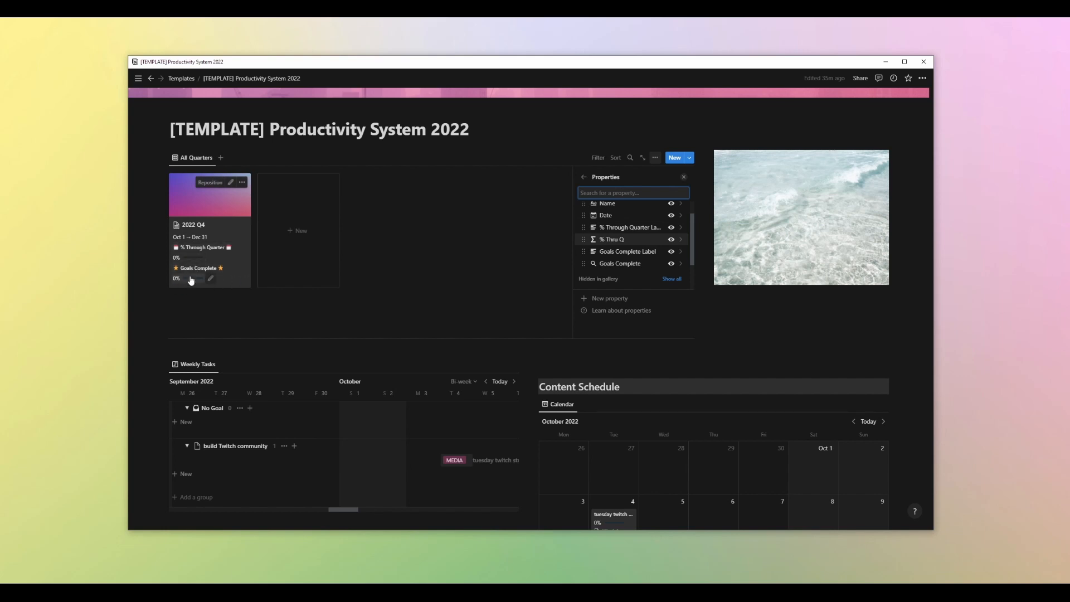
mouse_move(195, 281)
left_click(390, 245)
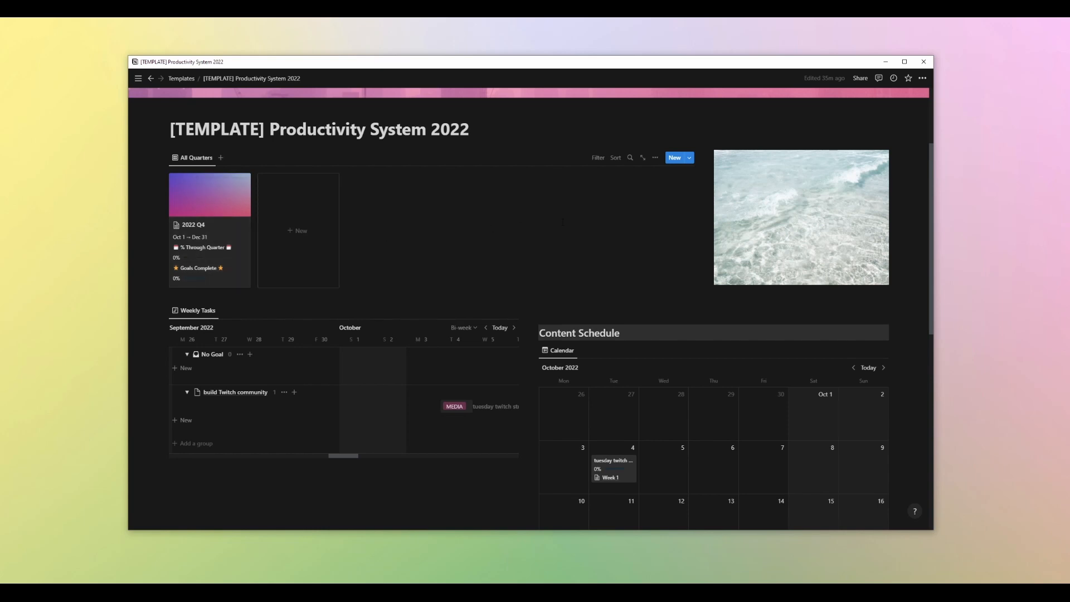
Browse the Weekly Tasks timeline by jumping to today and moving forward through the dates
scroll(563, 222, "down", 3)
scroll(616, 152, "down", 3)
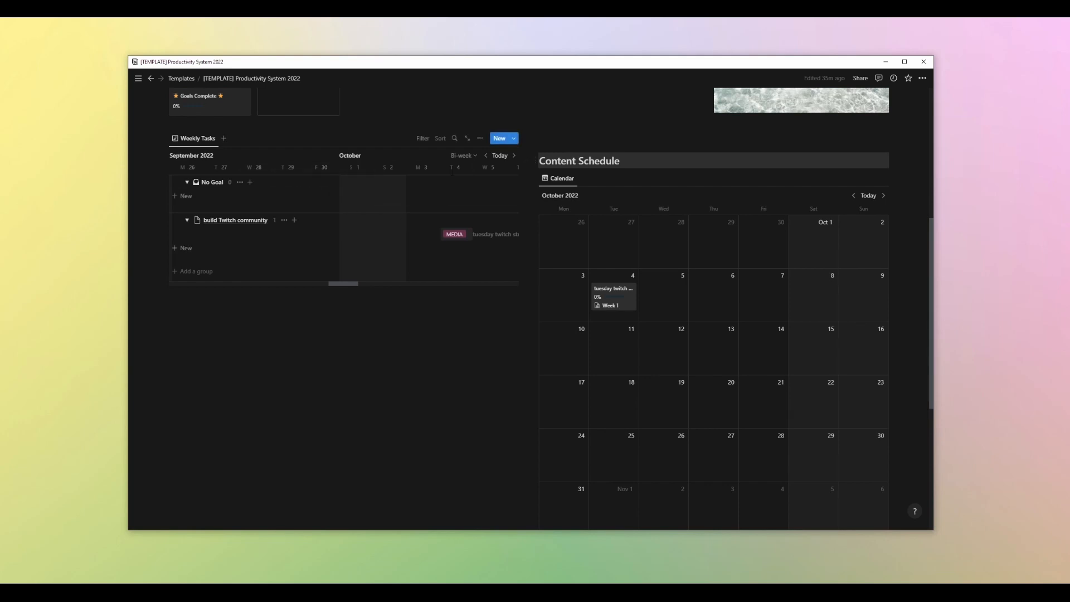
left_click(499, 158)
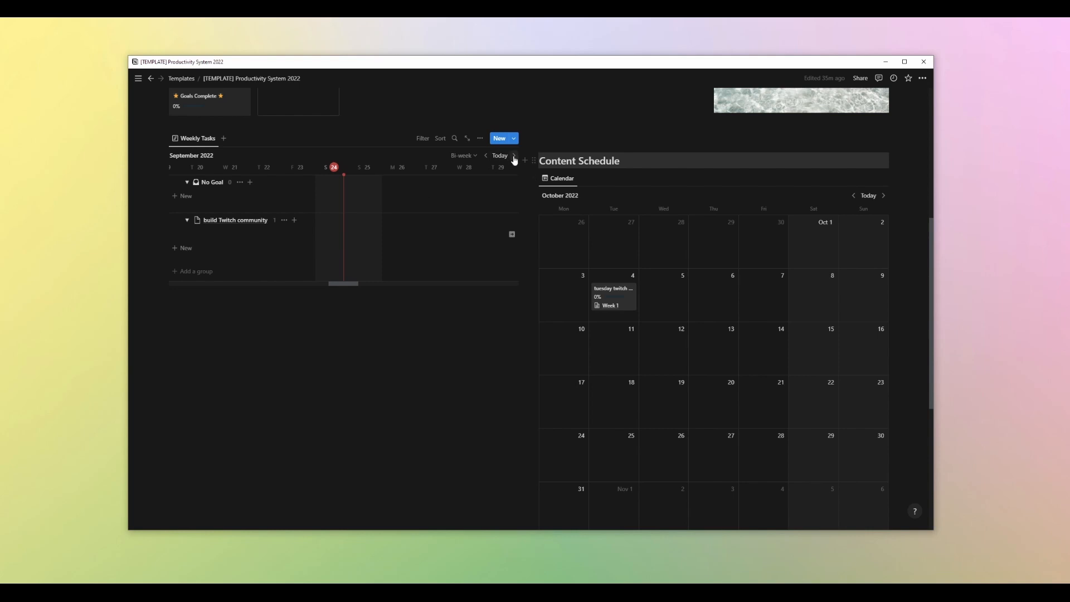
left_click(514, 156)
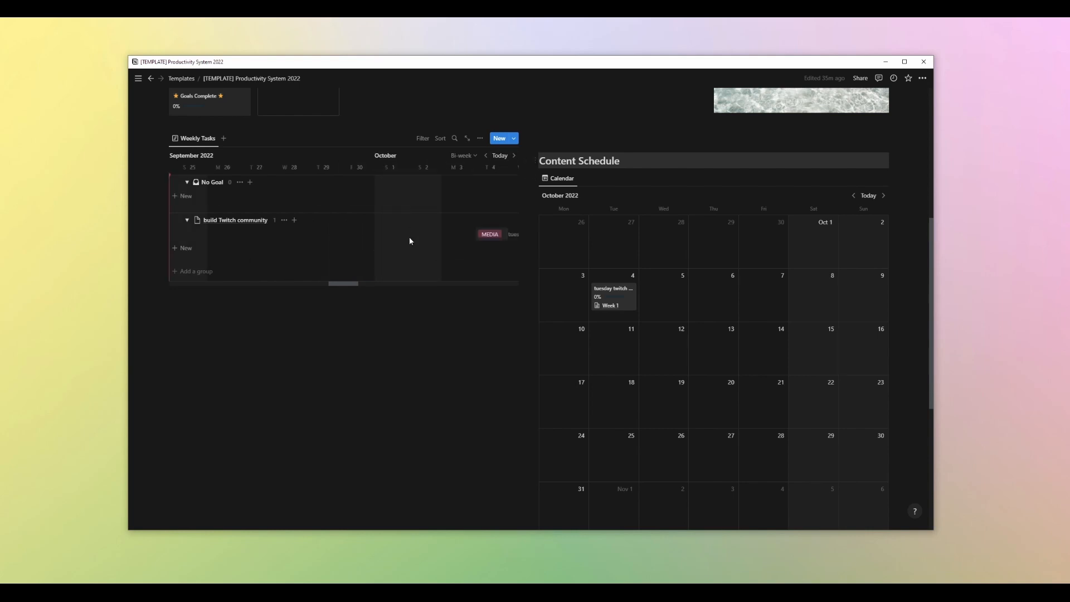
left_click_drag(338, 288, 354, 289)
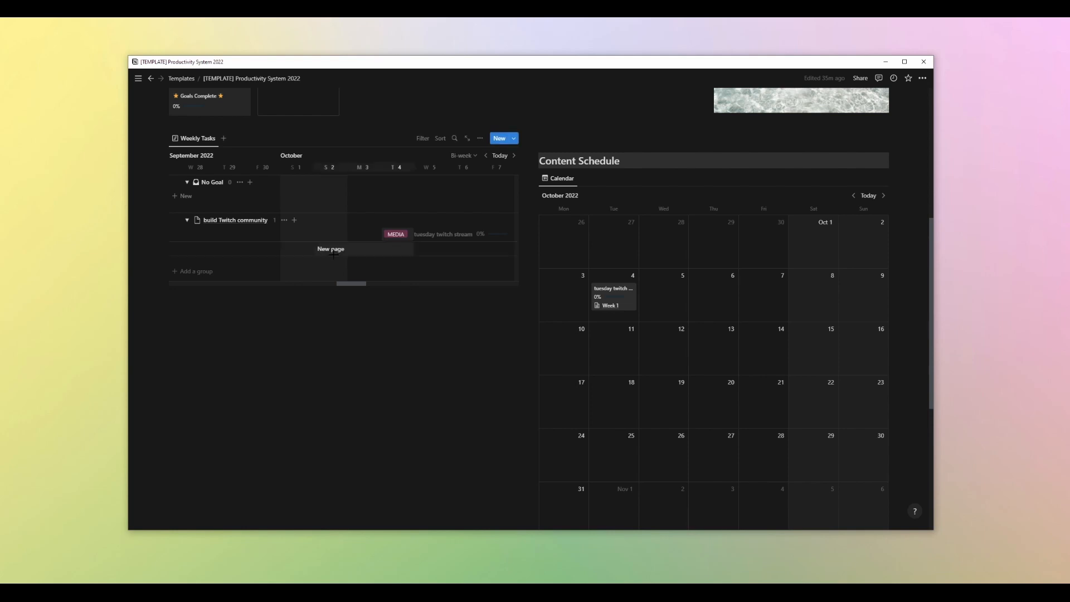
scroll(385, 287, "down", 2)
scroll(386, 301, "up", 3)
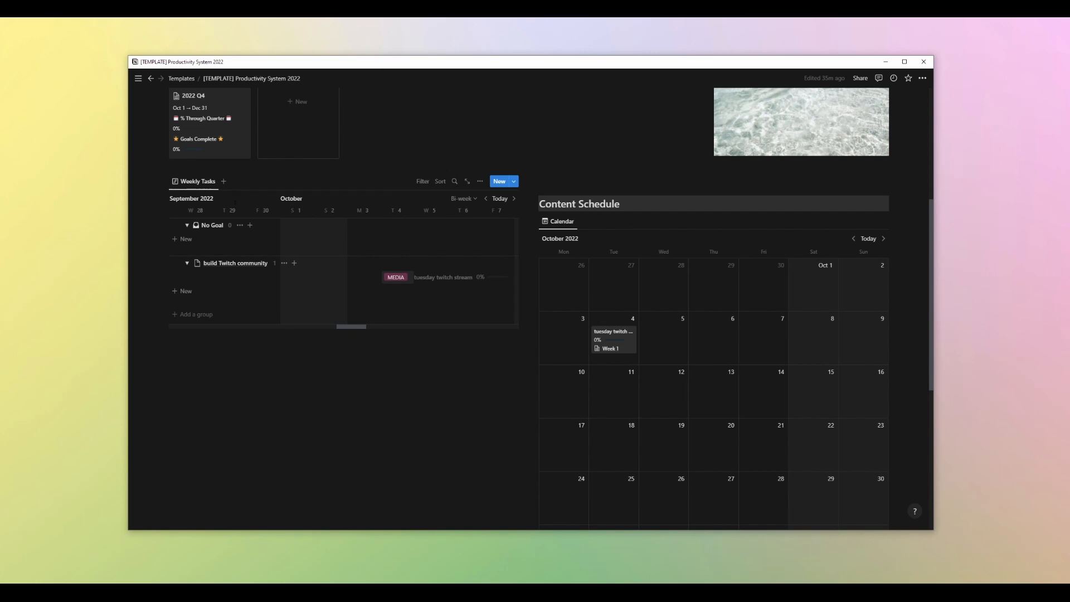
left_click(225, 182)
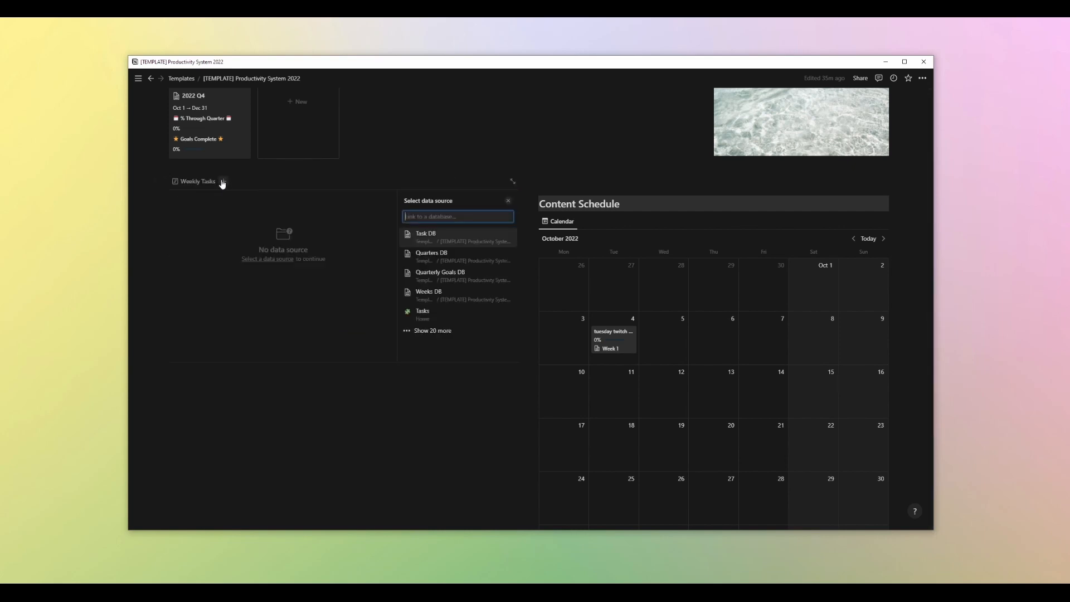
left_click(509, 202)
left_click(199, 184)
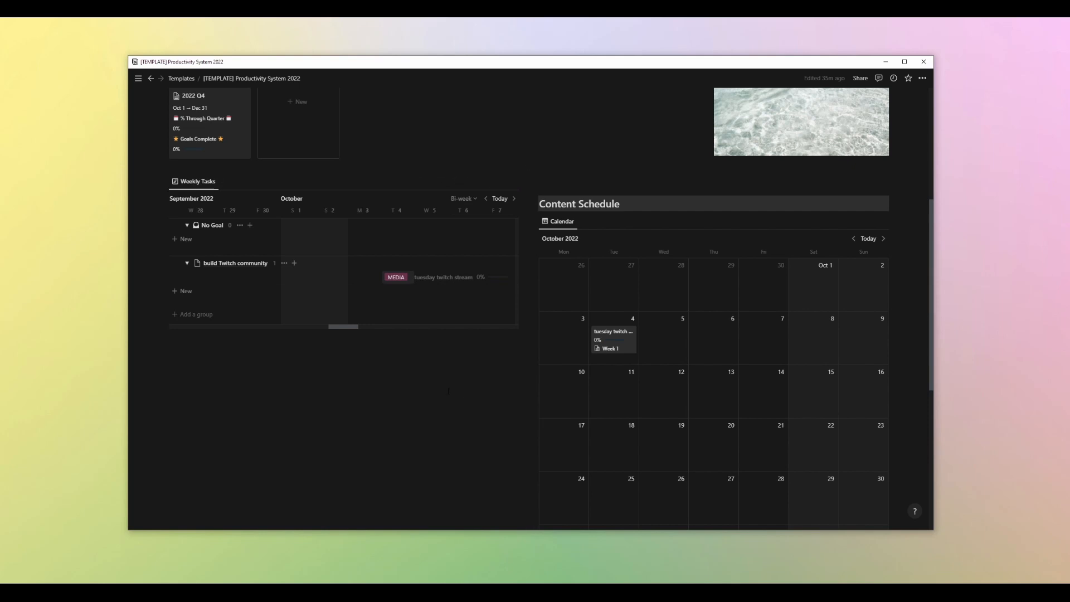
Review the isContent: Checked filter on the Content Schedule calendar
scroll(502, 368, "down", 1)
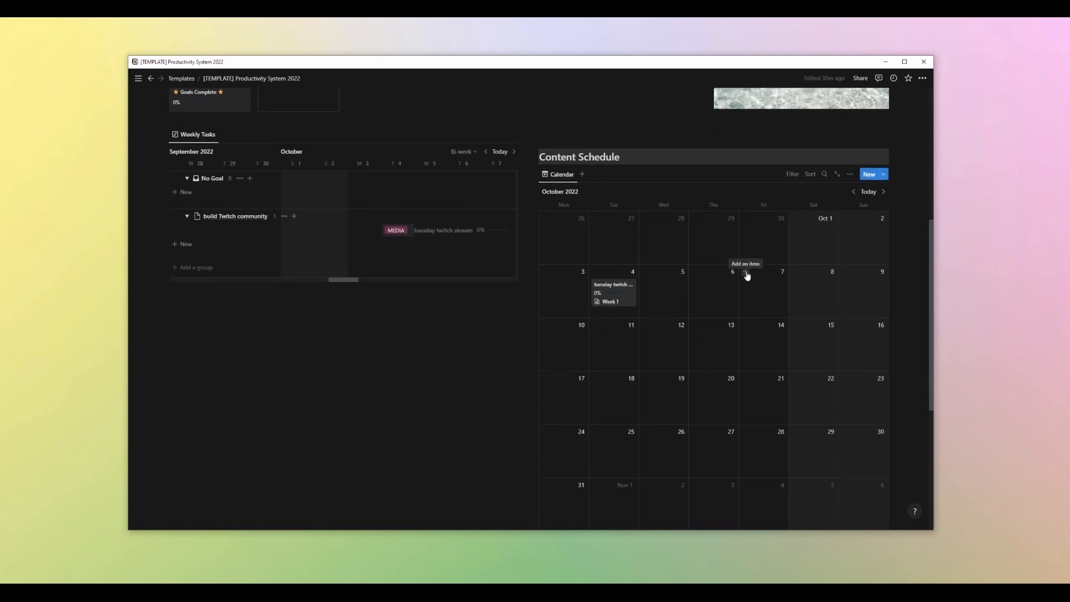
scroll(747, 275, "down", 1)
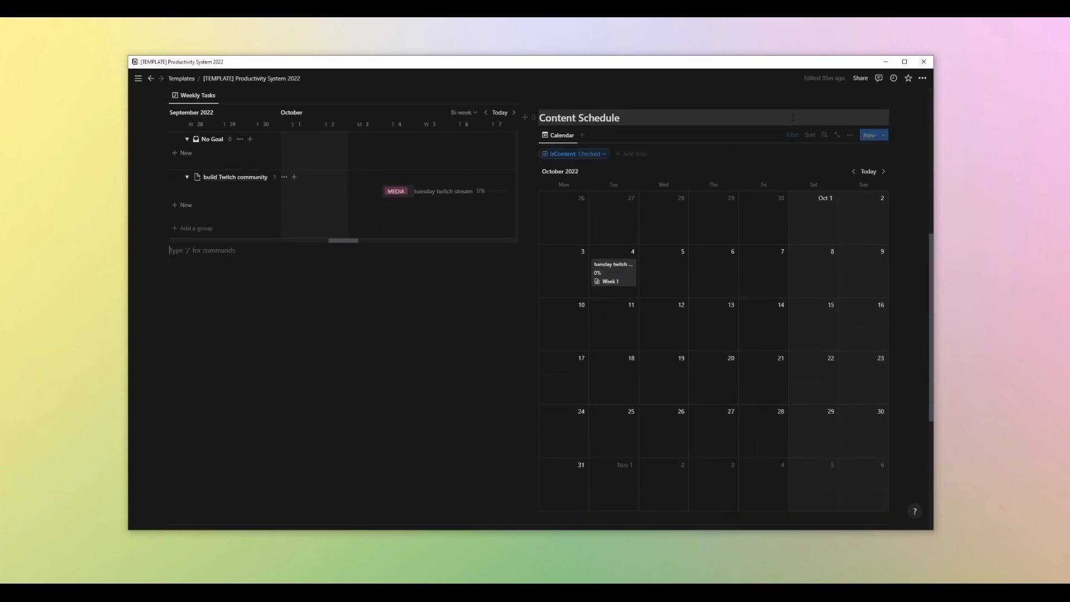
left_click(792, 135)
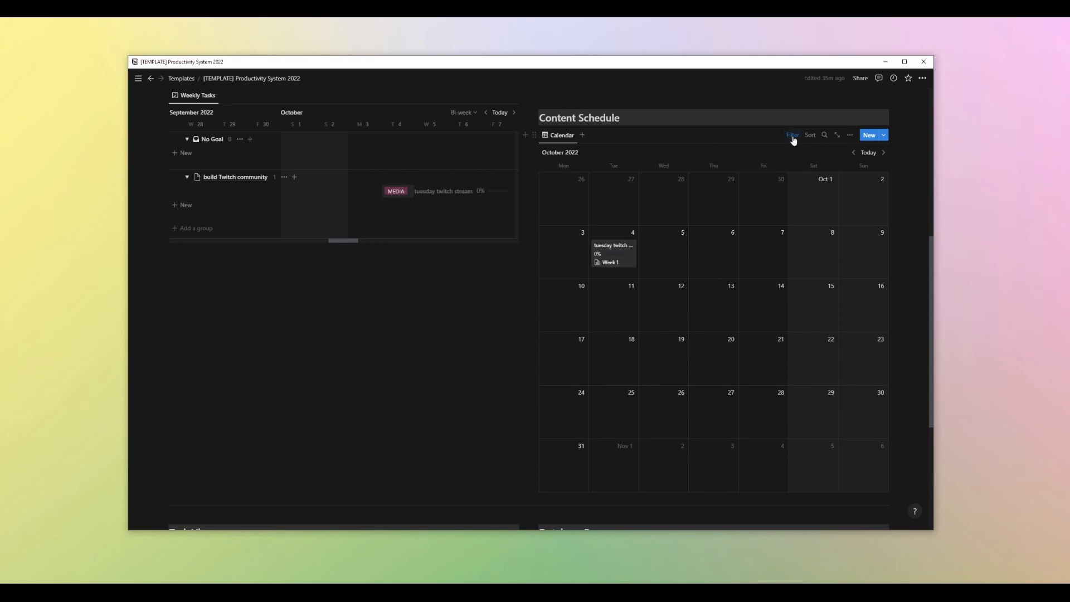
left_click(791, 136)
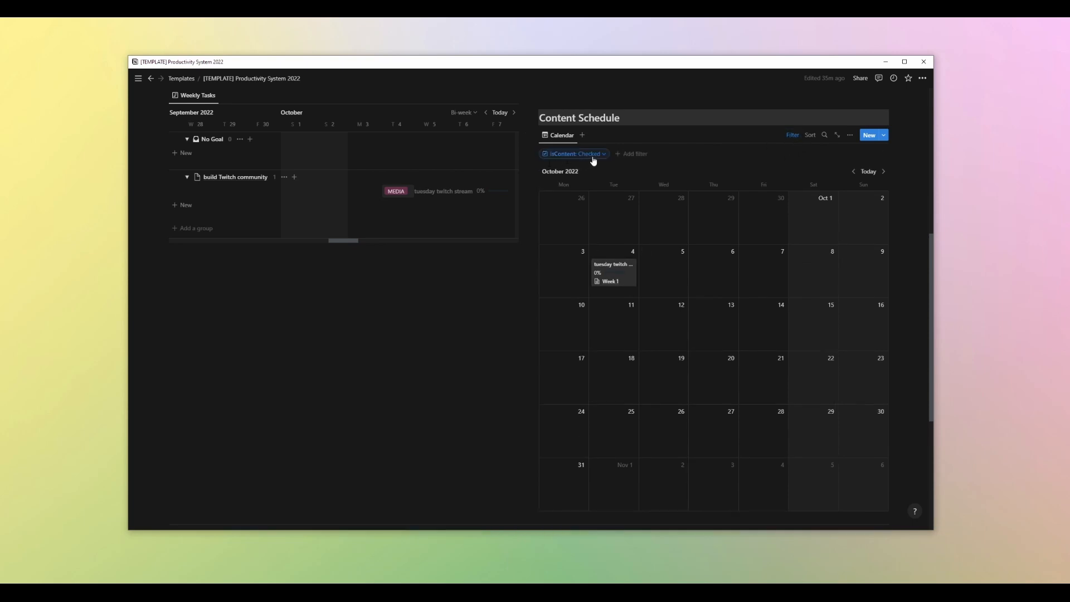
left_click(791, 137)
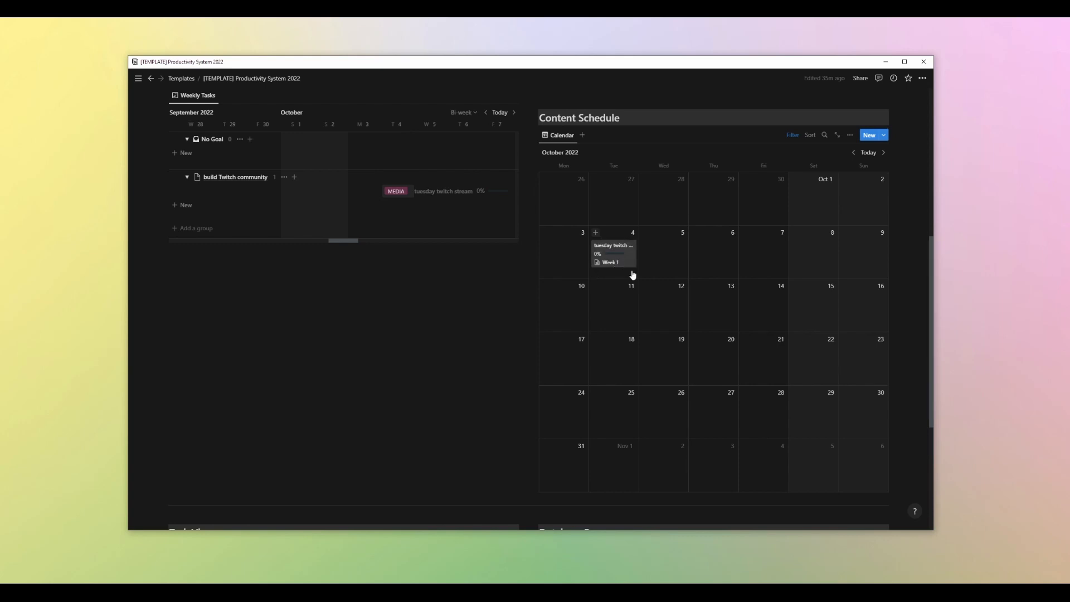
Show the Platform property on the Content Schedule calendar cards
scroll(631, 275, "up", 6)
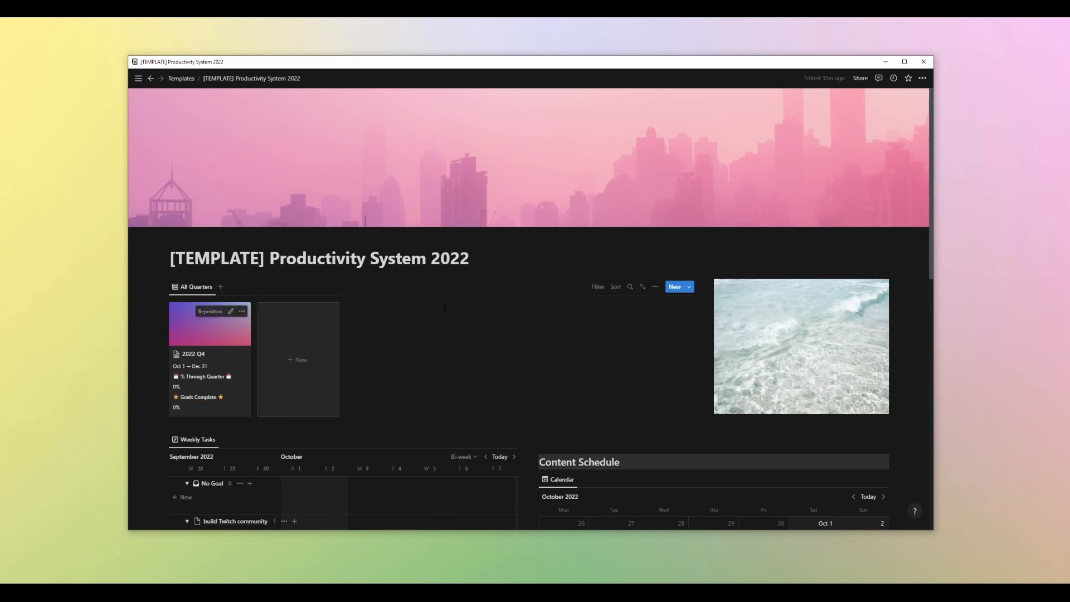
scroll(520, 353, "down", 5)
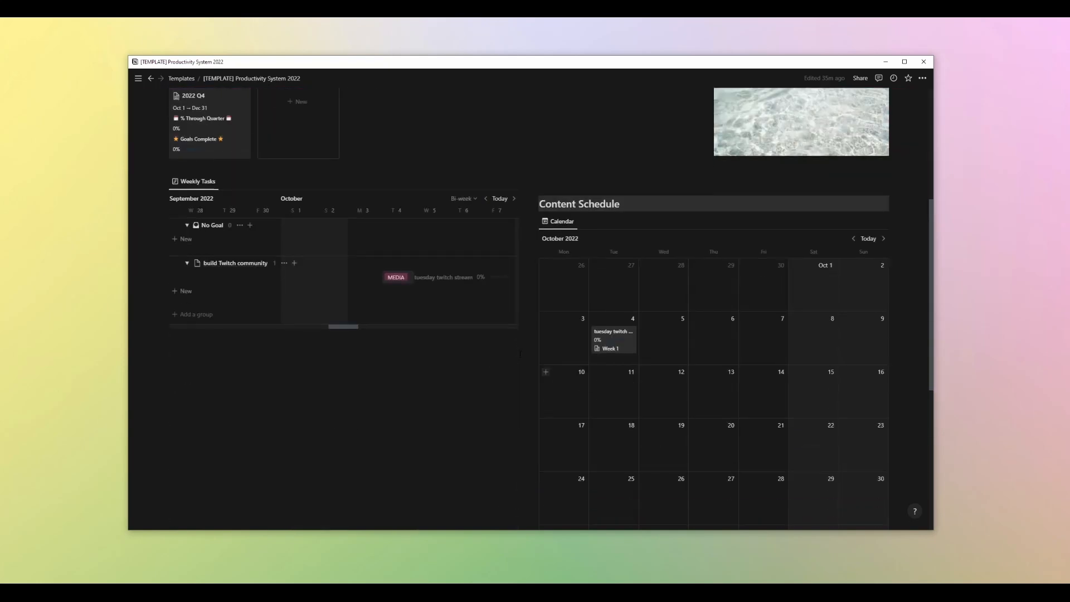
scroll(686, 236, "down", 2)
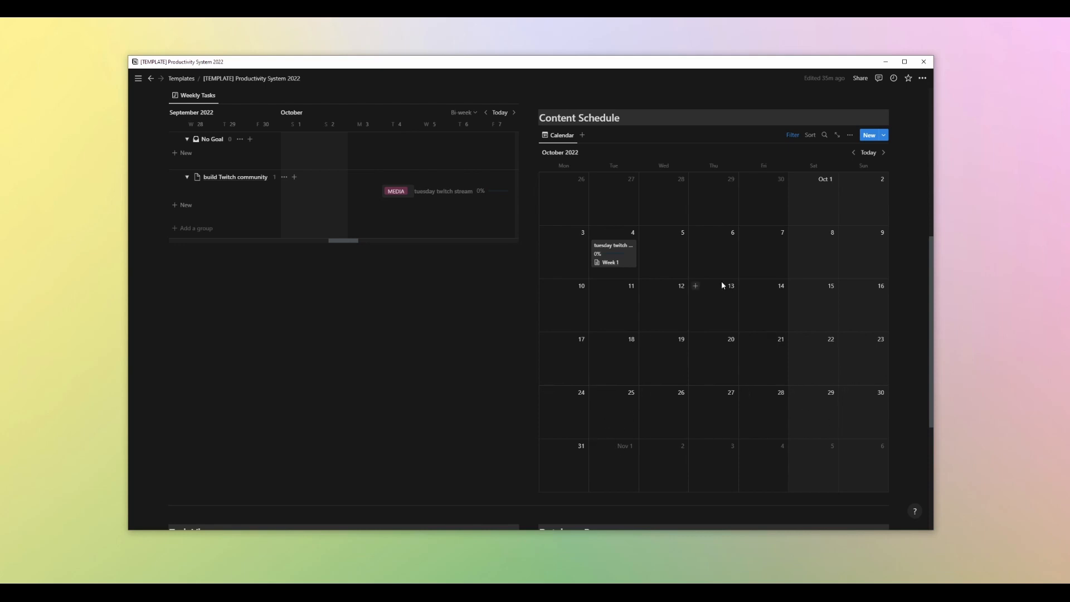
left_click(562, 144)
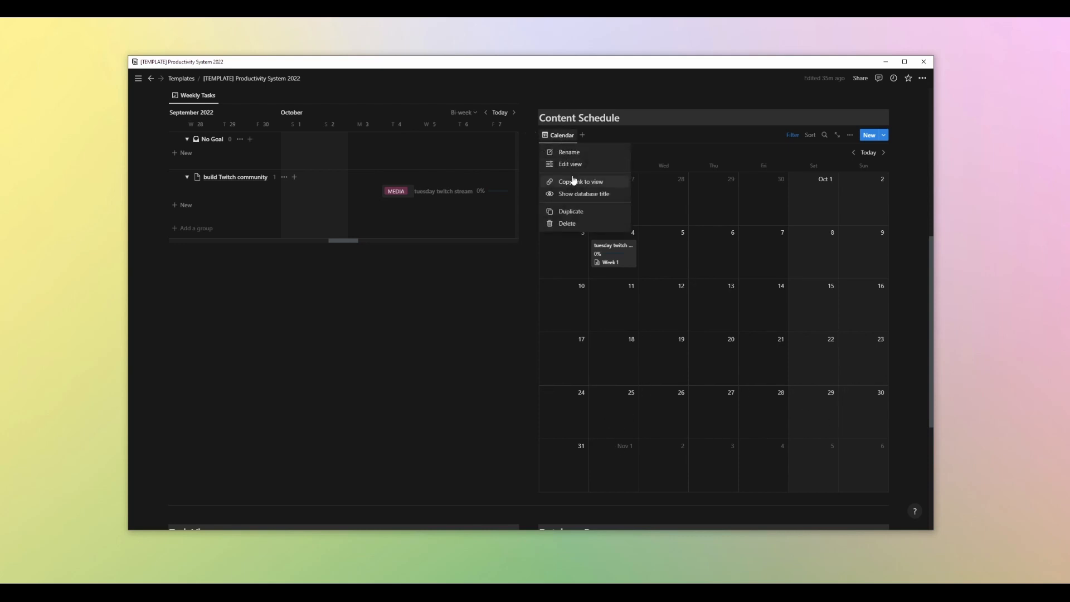
left_click(589, 179)
left_click(826, 218)
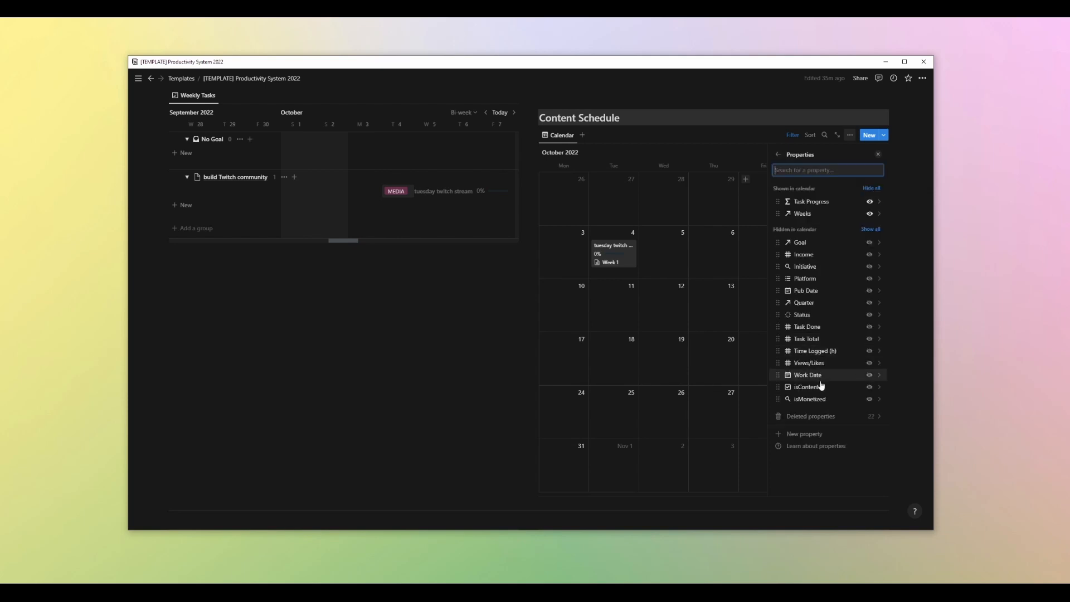
left_click(871, 279)
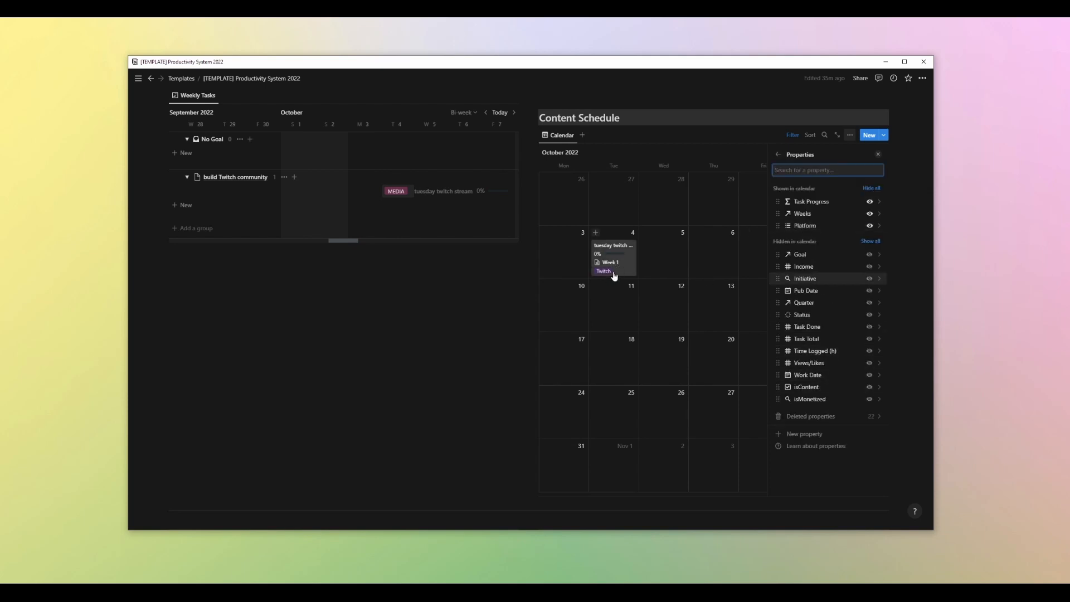
left_click(700, 269)
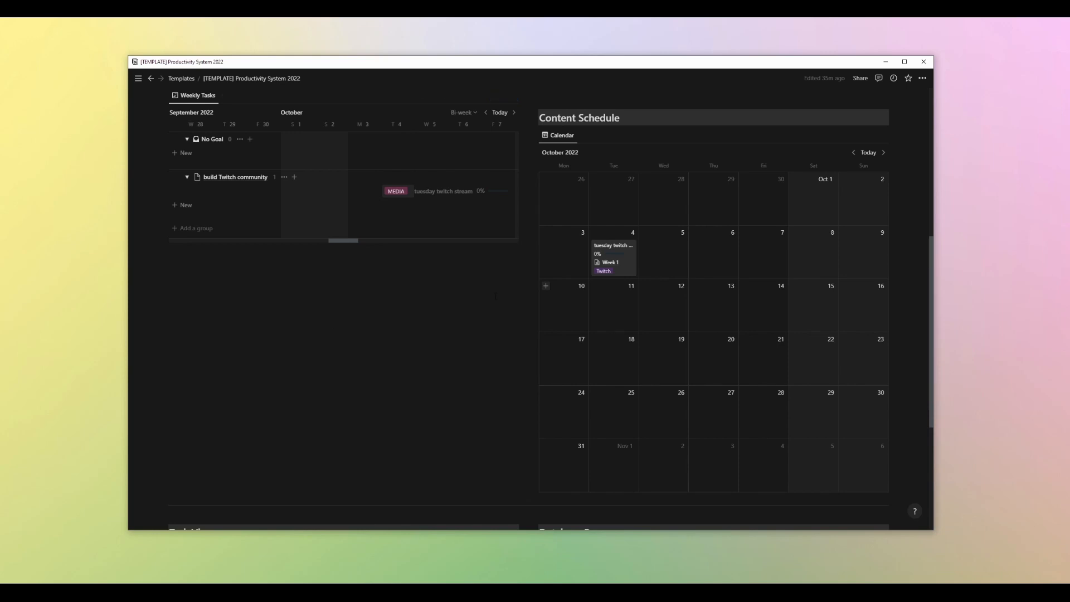
Open the Current Tasks page and review the Status filter of its Active Tasks view
scroll(628, 258, "down", 3)
scroll(626, 266, "up", 10)
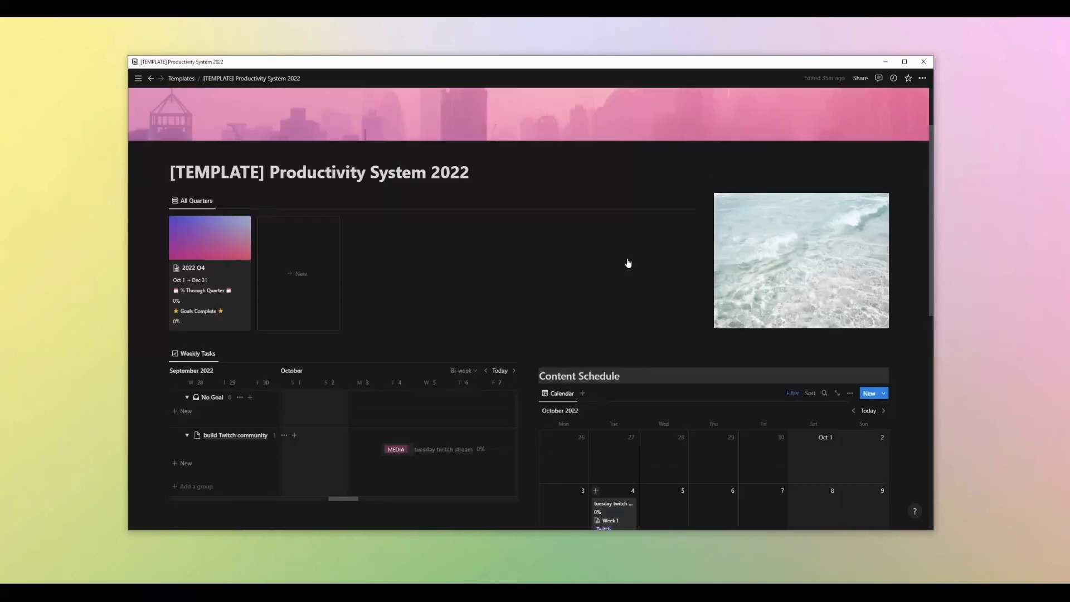
scroll(628, 262, "down", 8)
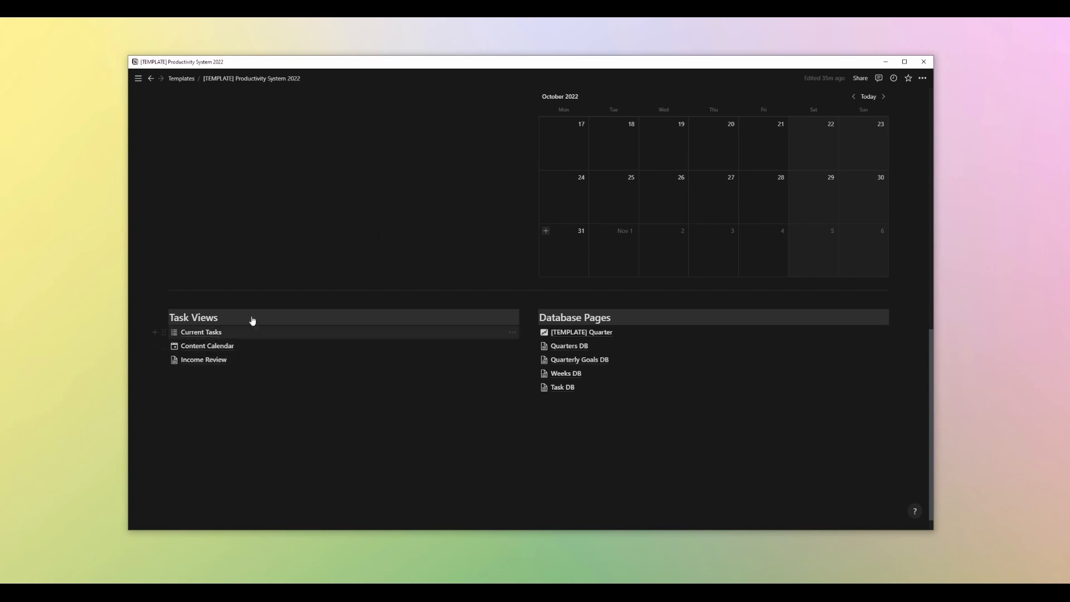
scroll(251, 317, "up", 10)
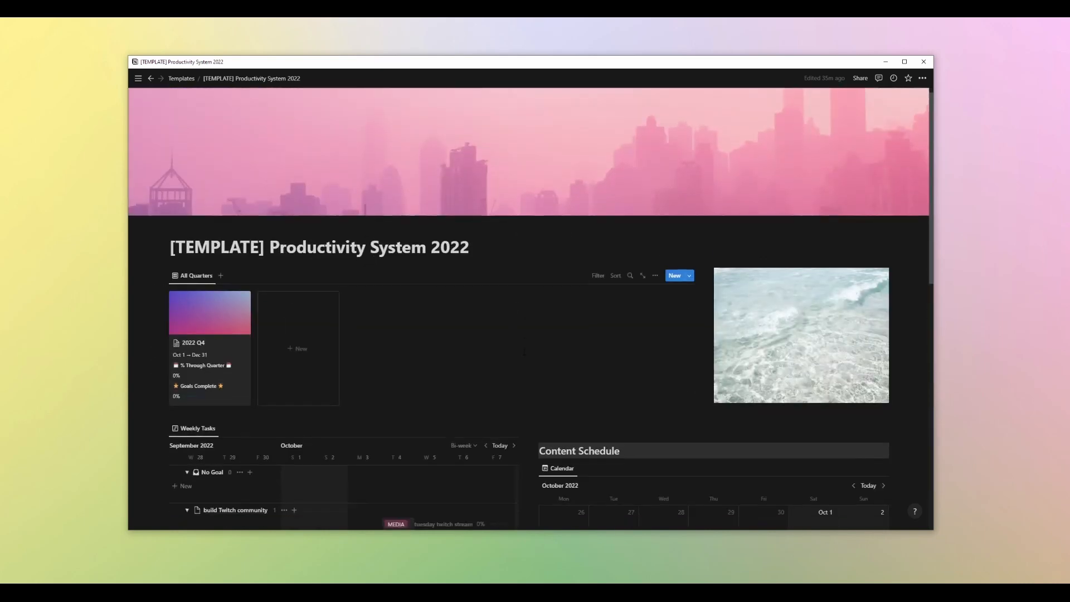
scroll(290, 310, "down", 10)
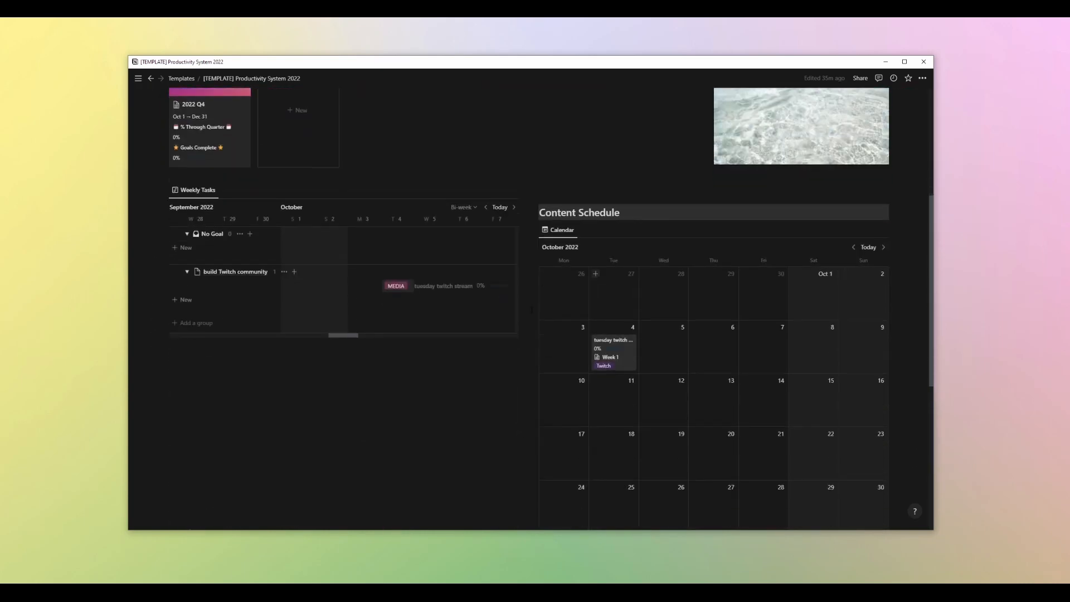
left_click(204, 315)
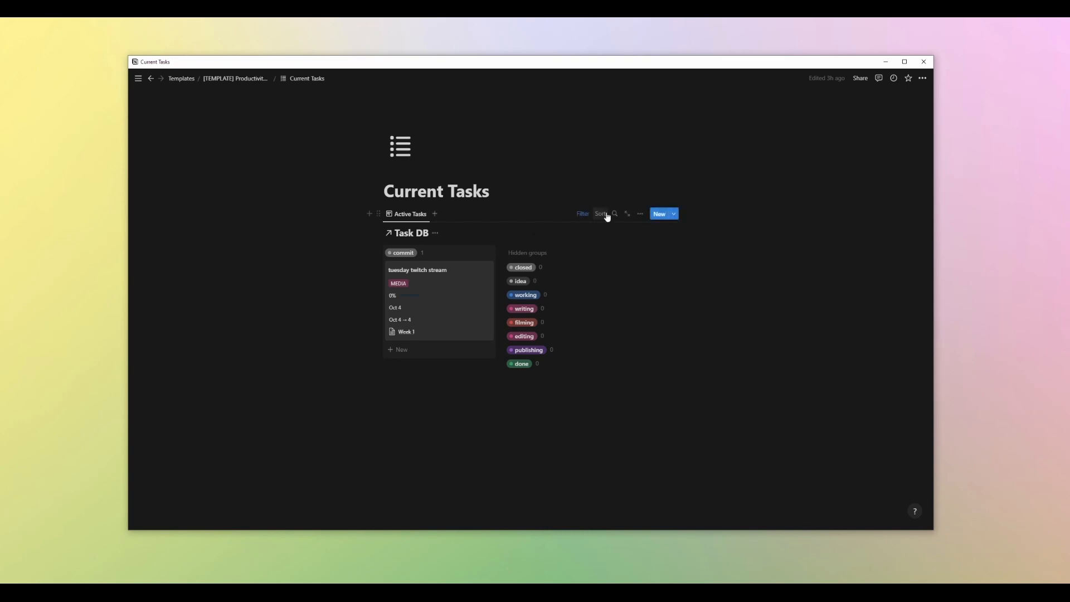
left_click(583, 213)
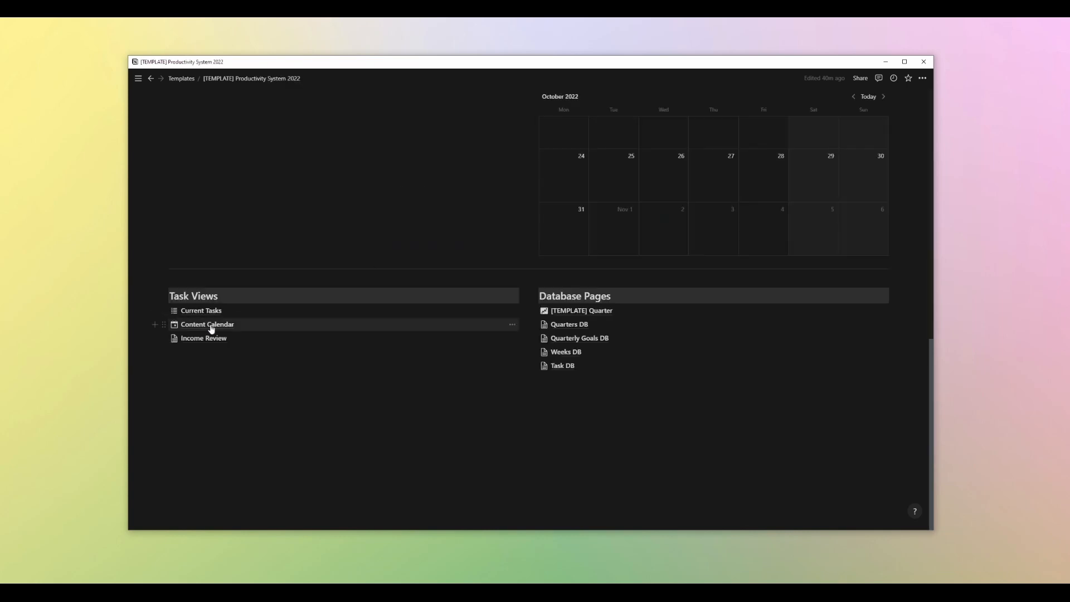
Open the Content Calendar page and switch to the Content Work Calendar view
left_click(210, 329)
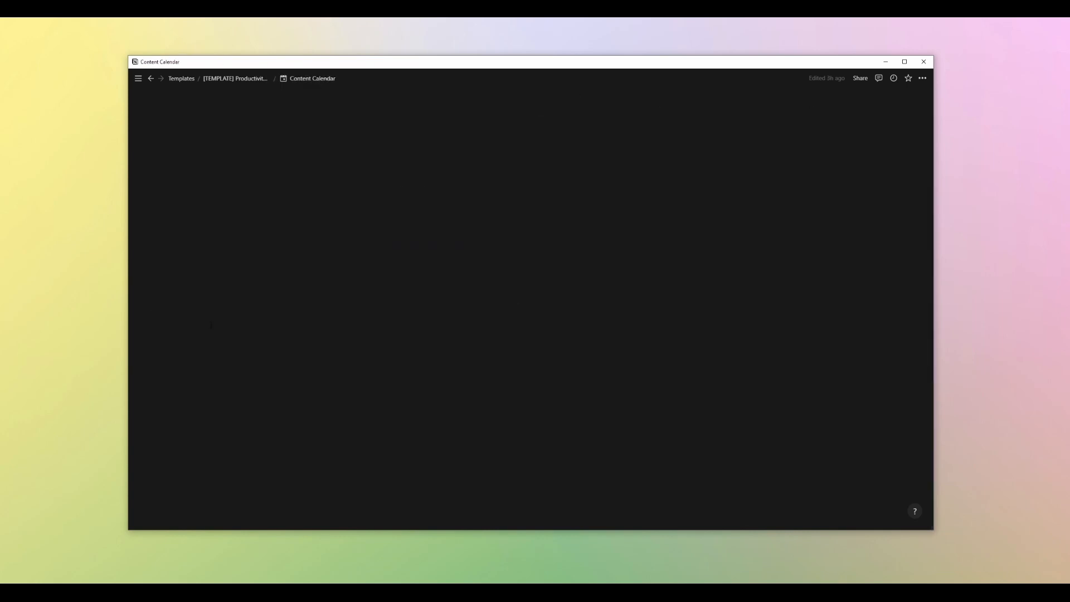
scroll(552, 245, "down", 3)
scroll(537, 218, "up", 2)
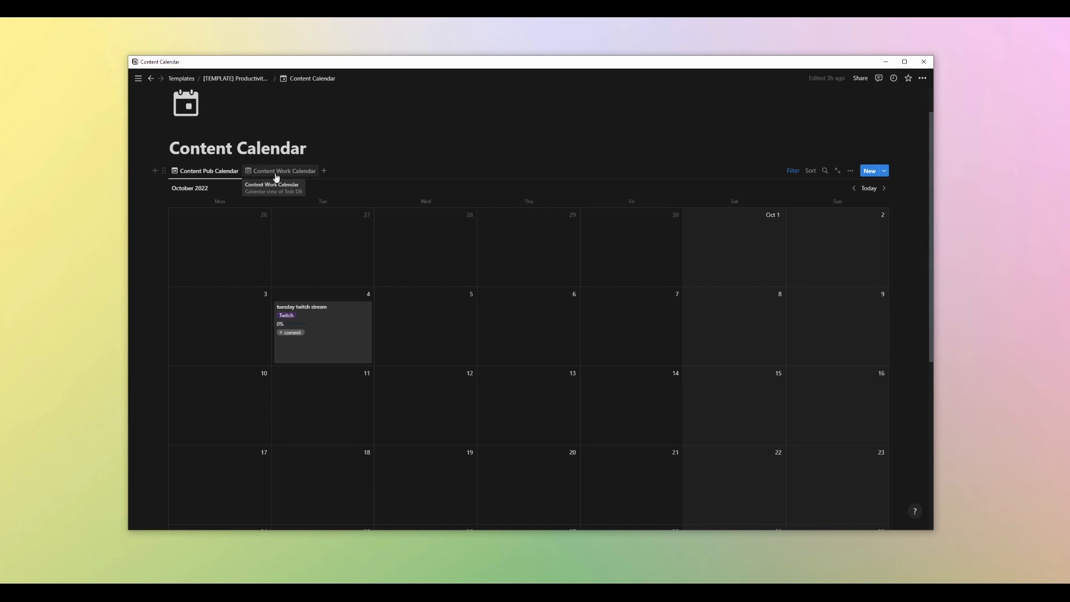
left_click(277, 177)
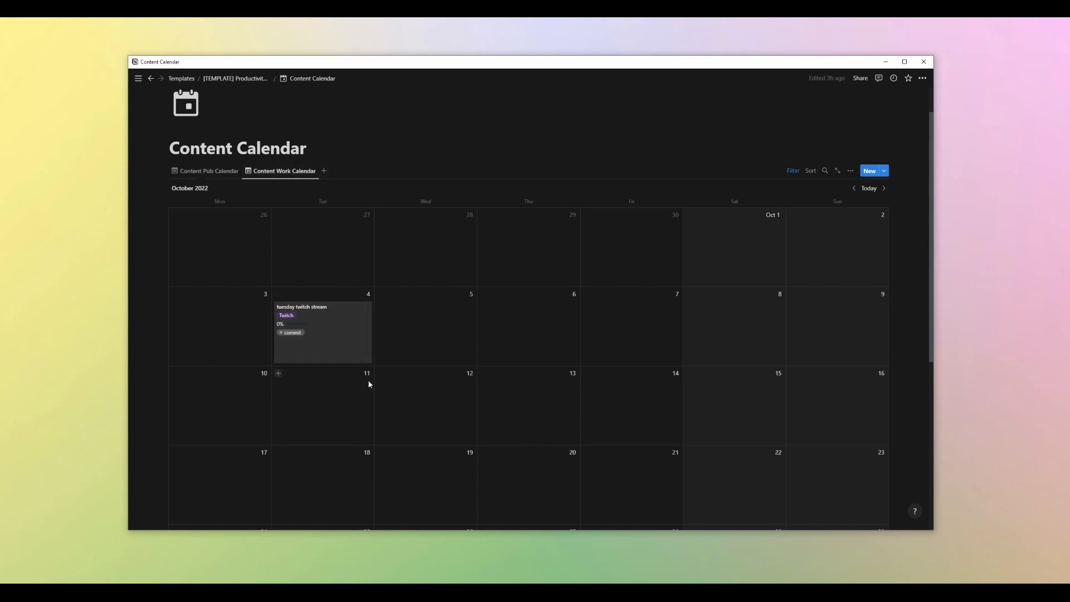
Switch to the Content Pub Calendar view, then open the Income Review page from the dashboard's Task Views
left_click(205, 170)
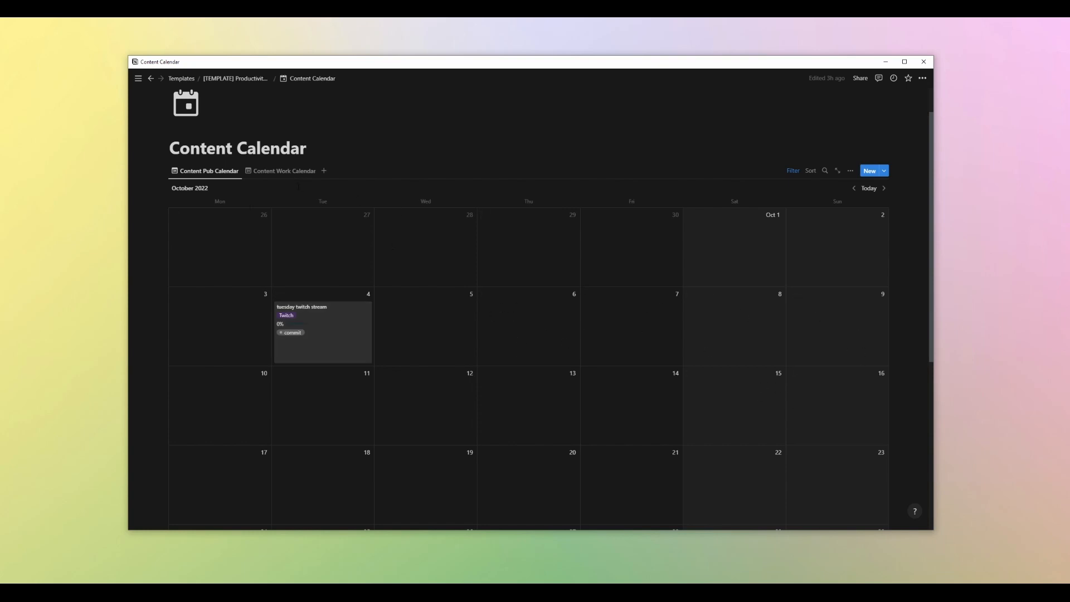
left_click(288, 172)
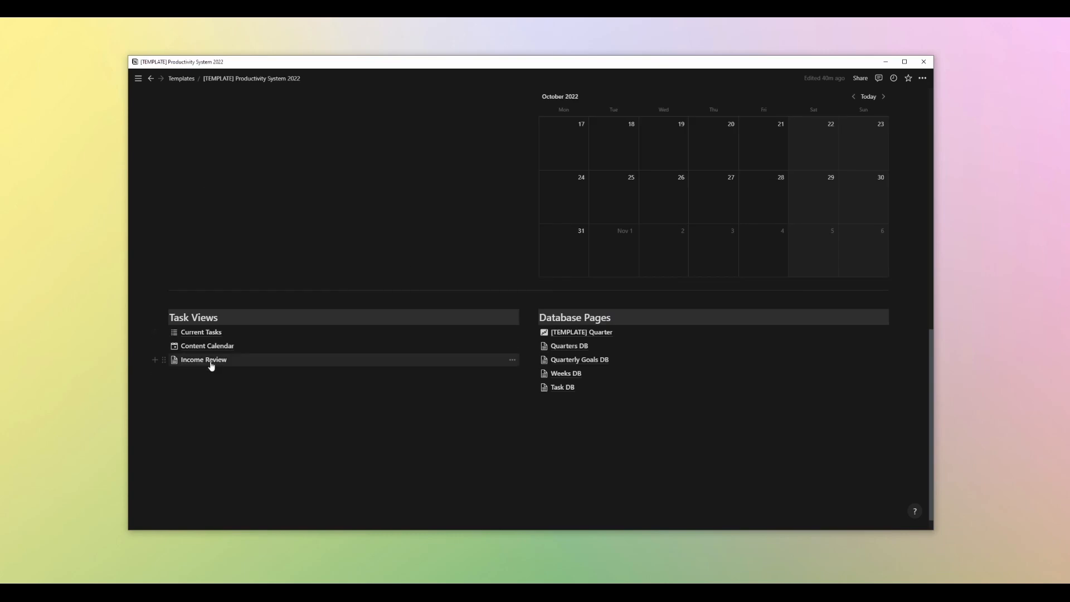
left_click(211, 363)
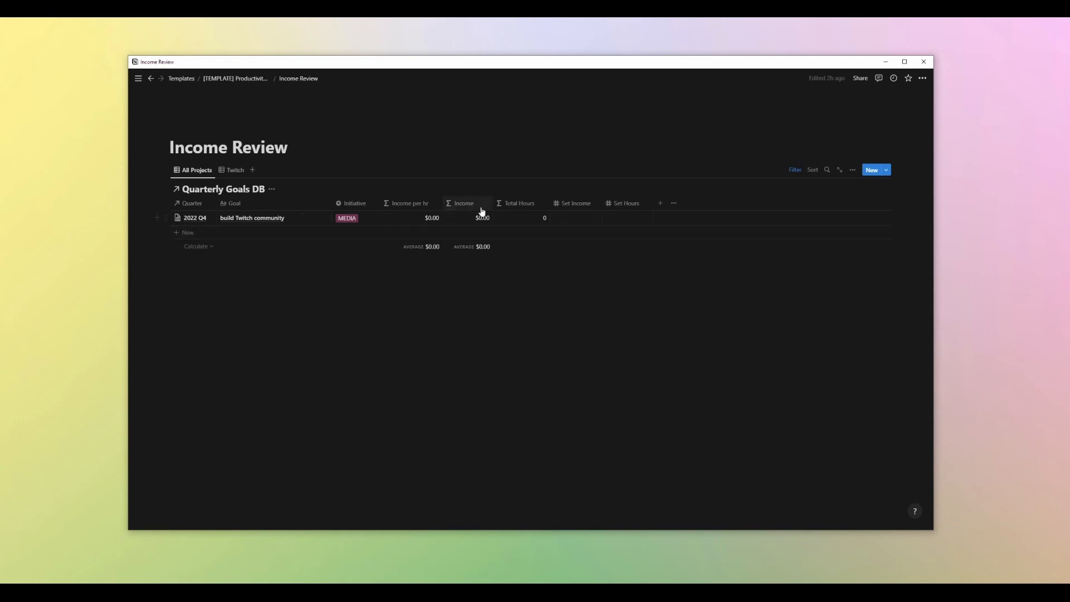
Enter 25 as Set Income for the 2022 Q4 build Twitch community row
left_click(583, 220)
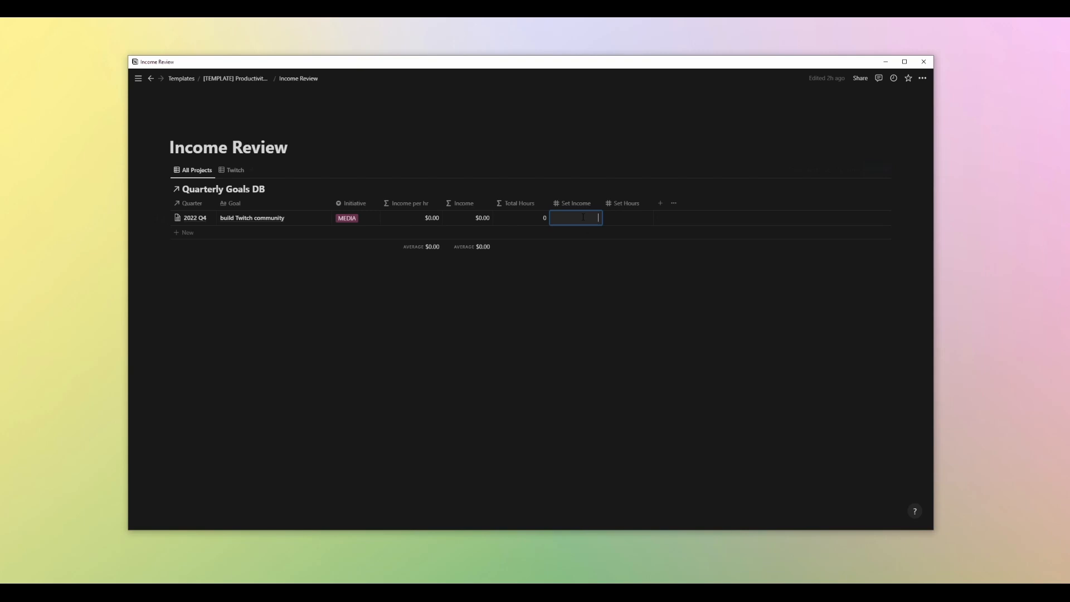
left_click(632, 219)
left_click(580, 218)
type("25")
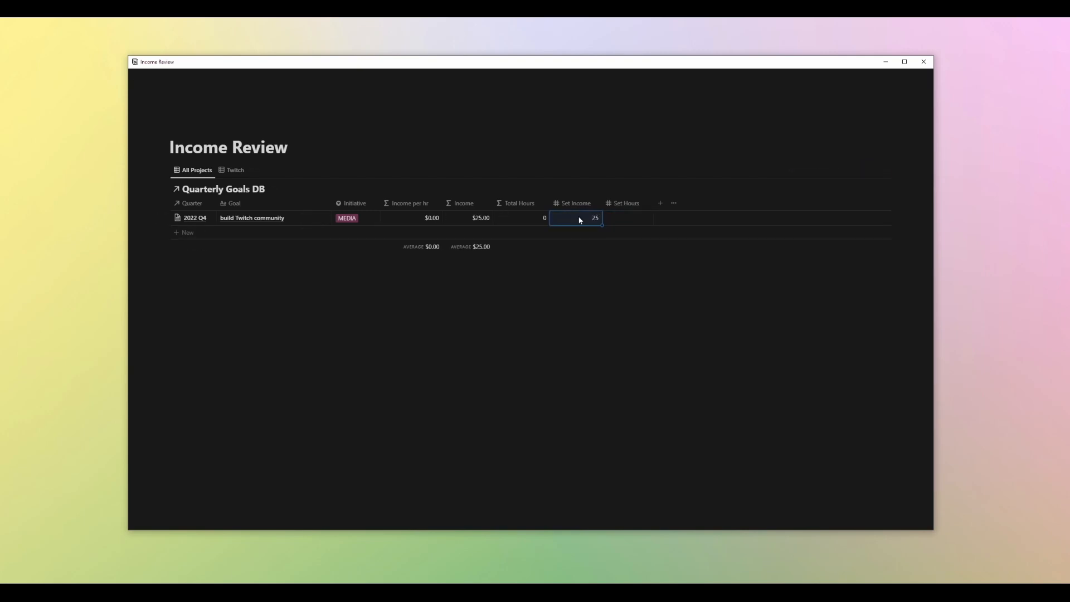
Change the Set Income property's number format to US Dollar
left_click(578, 204)
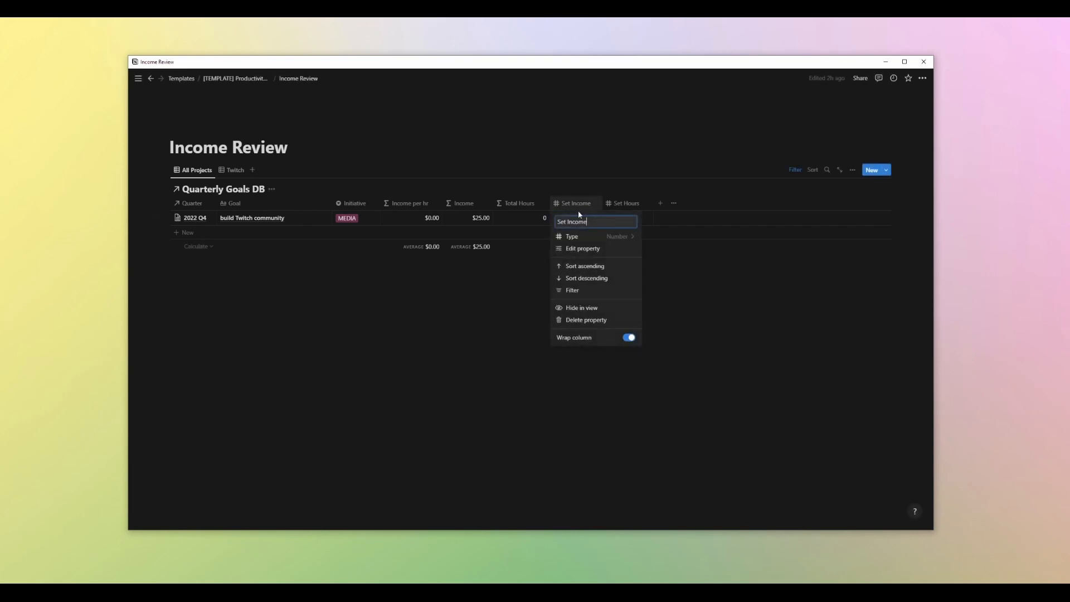
left_click(576, 243)
left_click(865, 237)
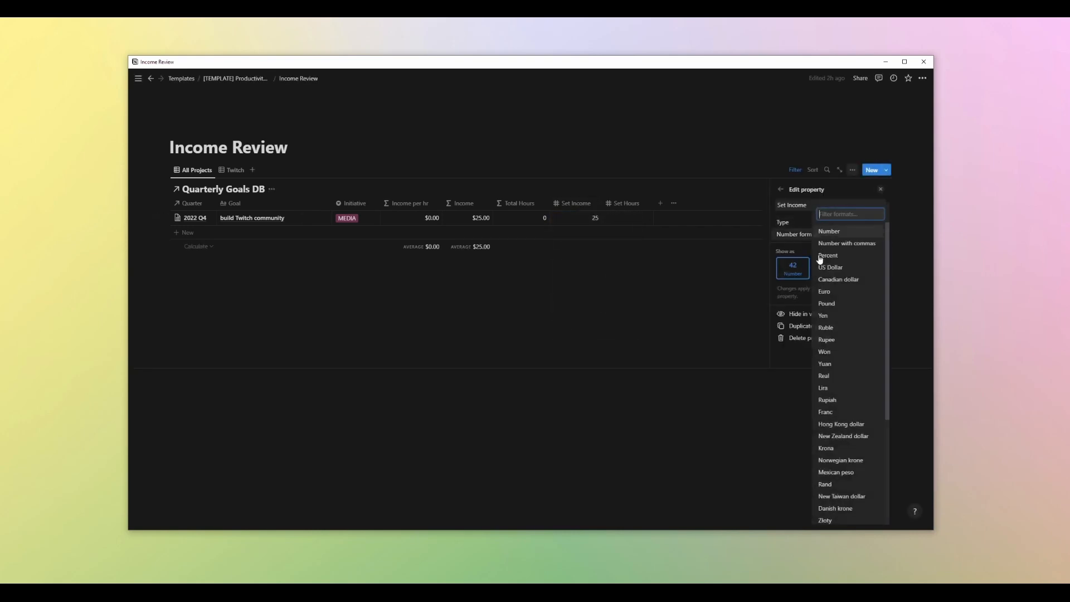
left_click(860, 244)
left_click(860, 244)
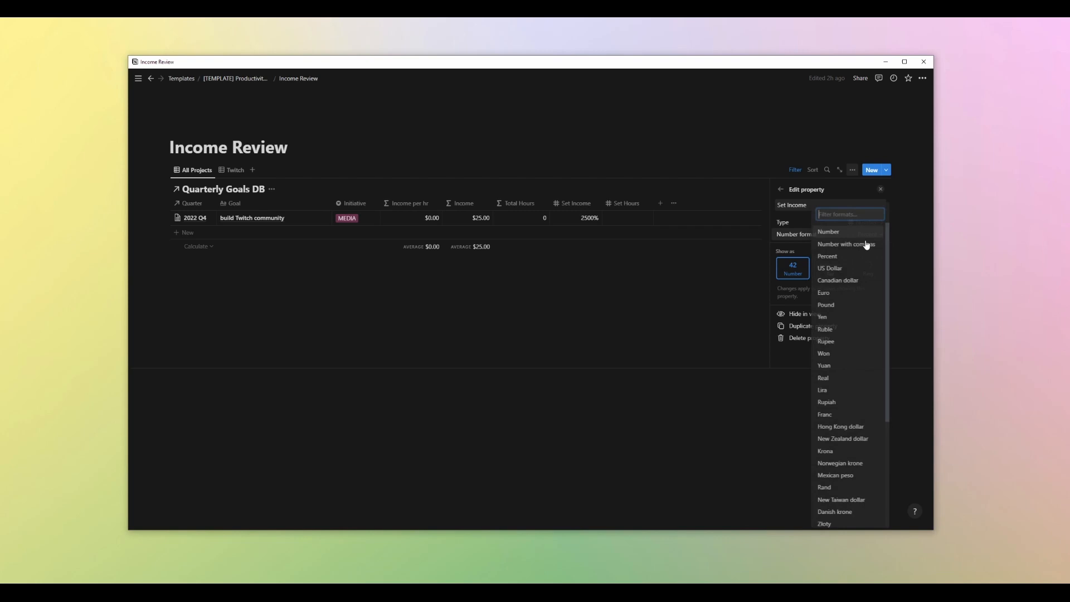
left_click(837, 270)
left_click(594, 305)
Enter 2 as Set Hours for the 2022 Q4 row
left_click(627, 218)
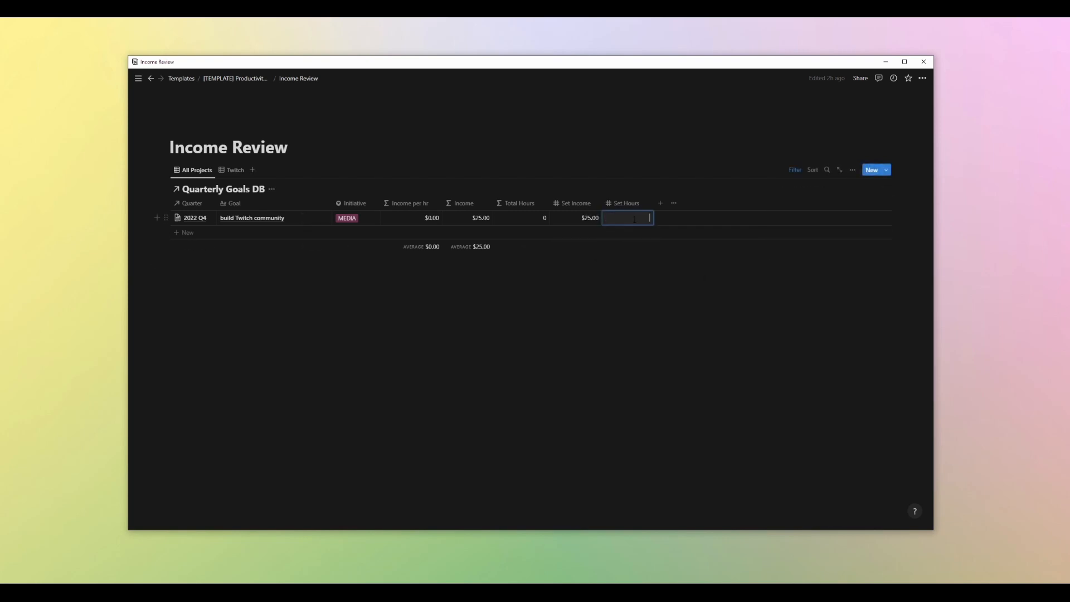
type("2")
key("Return")
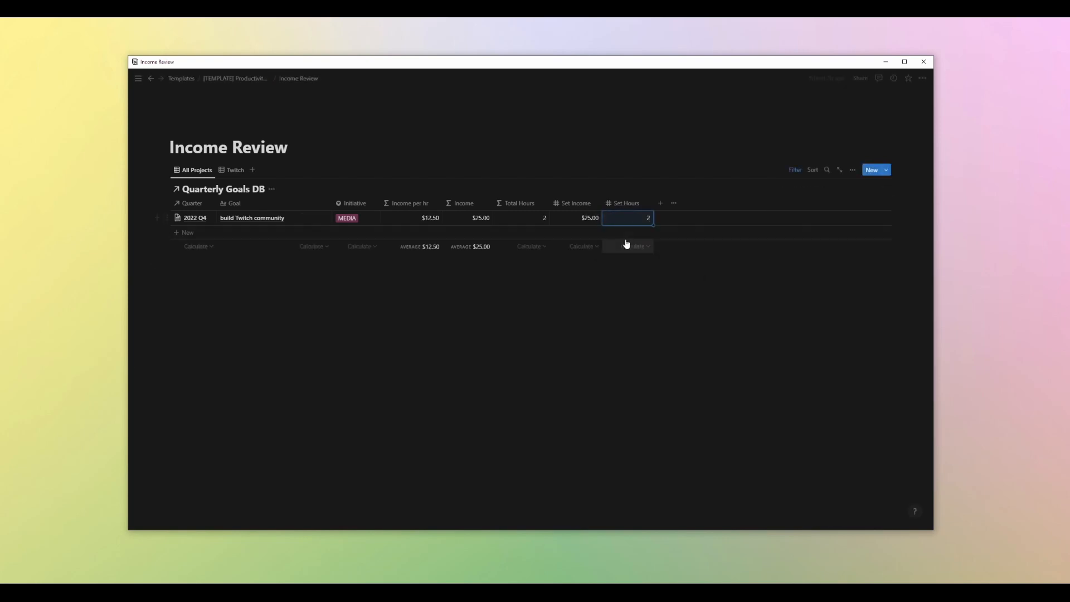
left_click(568, 222)
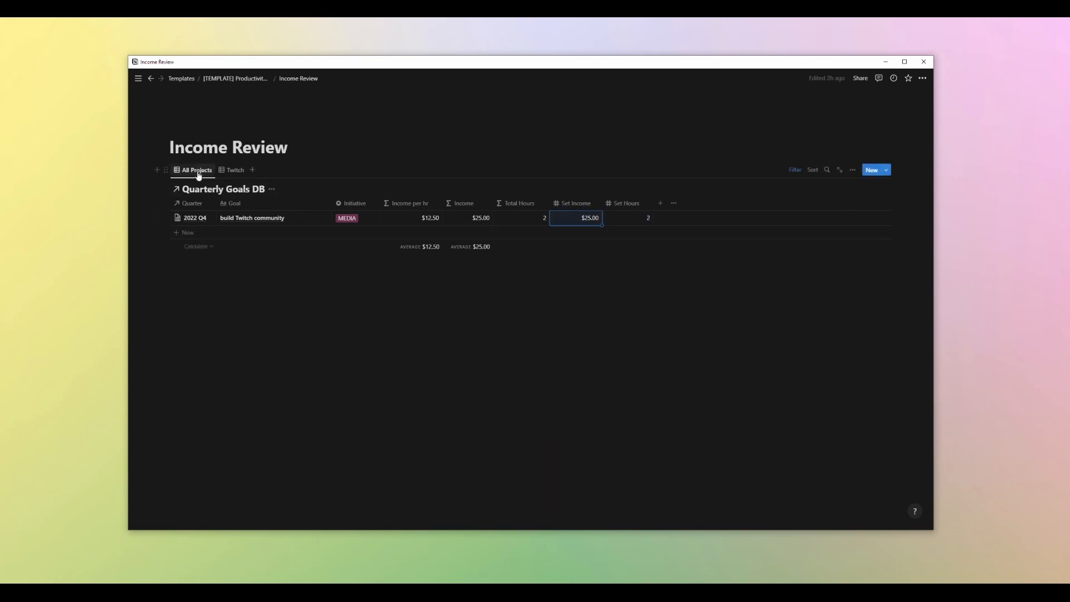
Show the Task Platform property in the All Projects view and open its filter bar
left_click(197, 171)
left_click(197, 201)
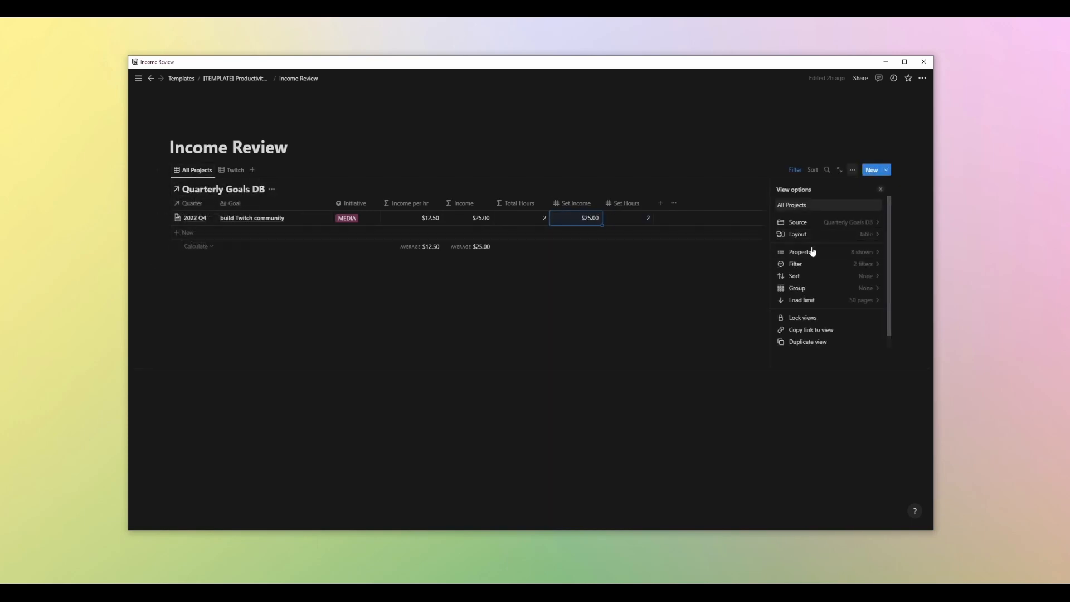
left_click(812, 257)
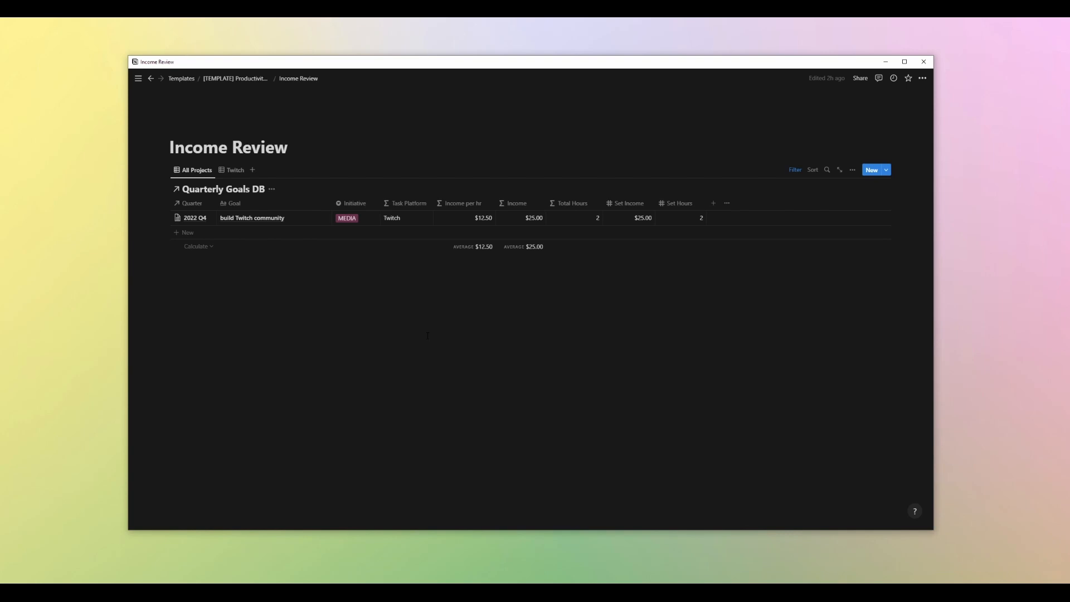
left_click(796, 172)
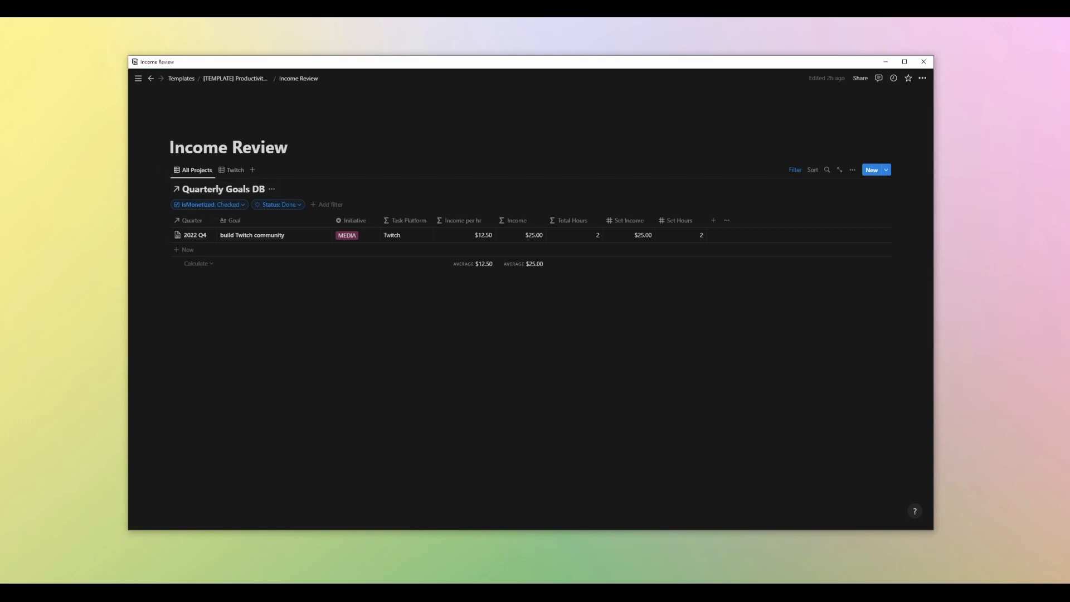
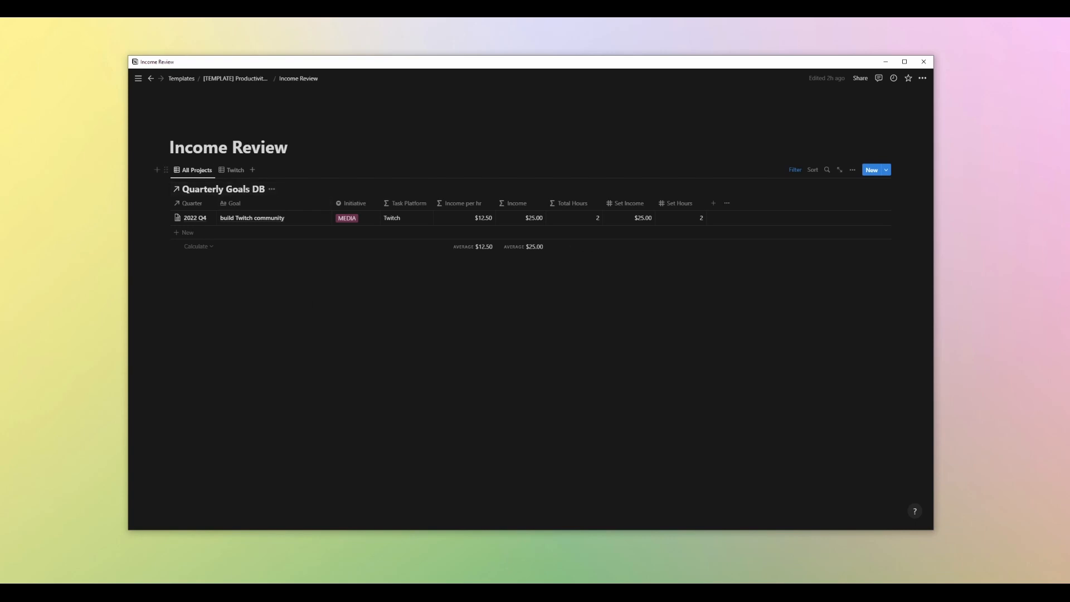
Switch to the Twitch view of the Income Review table and examine its filters
left_click(234, 170)
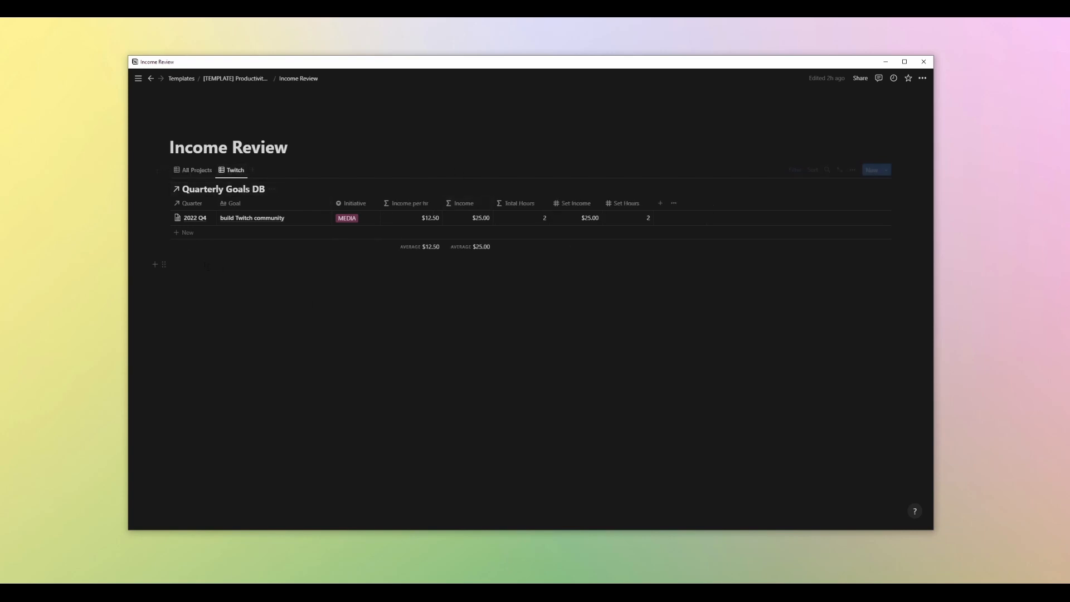
left_click(795, 170)
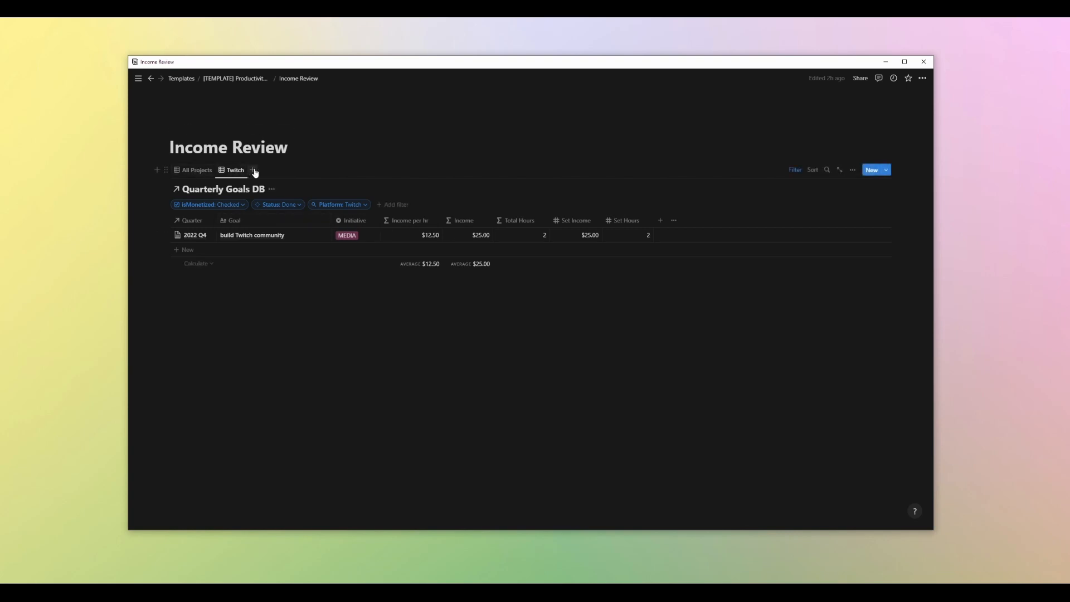
left_click(231, 170)
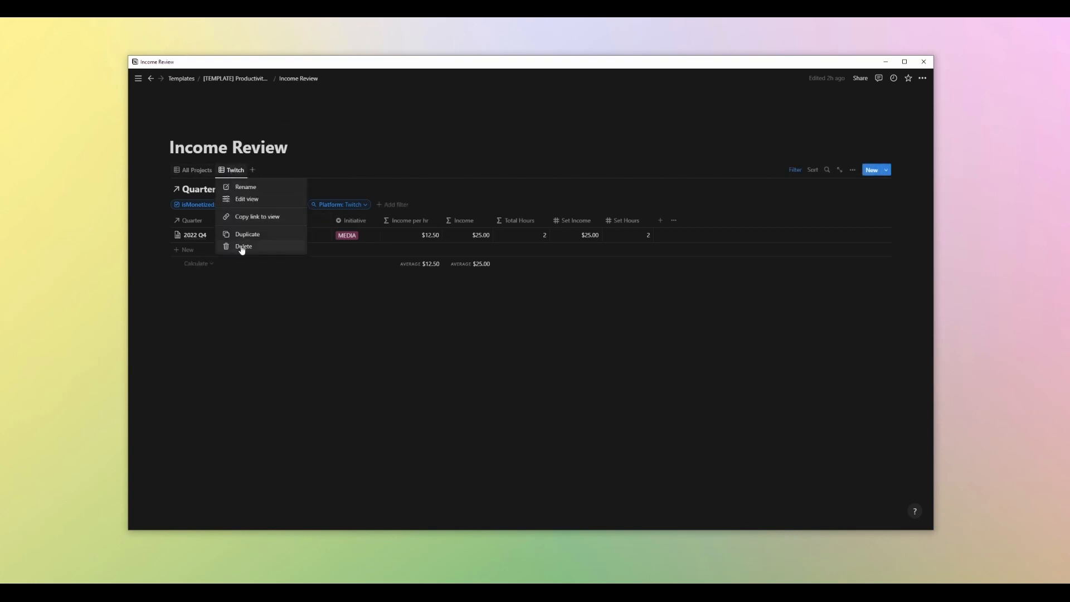
left_click(339, 309)
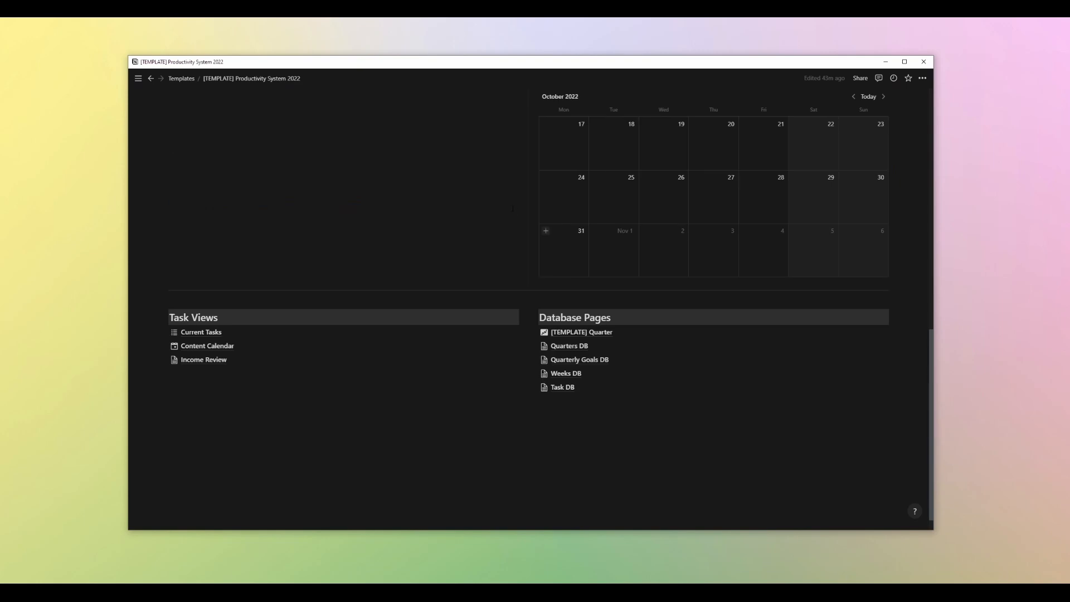
Open the [Year] Q# template of the Quarters database for editing from the dashboard
scroll(432, 280, "up", 10)
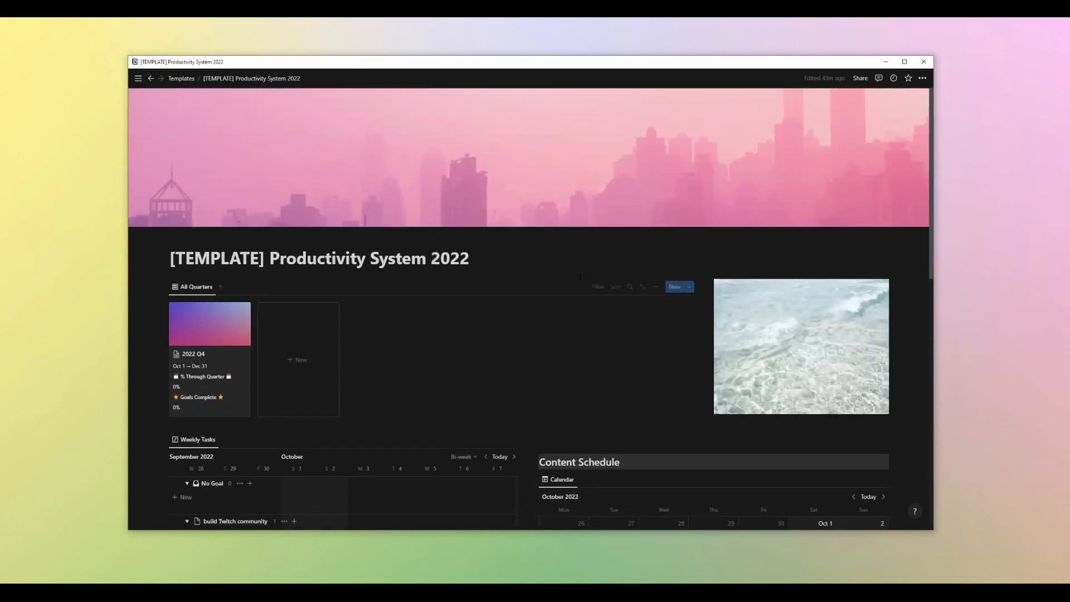
scroll(506, 239, "down", 3)
scroll(506, 239, "up", 3)
left_click(690, 287)
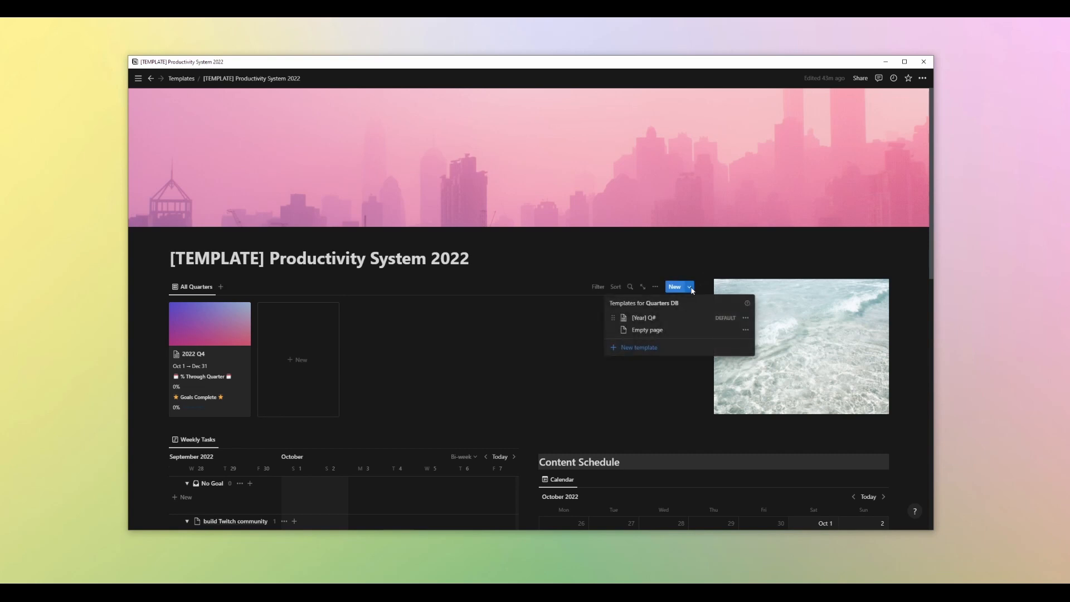
left_click(746, 317)
left_click(773, 315)
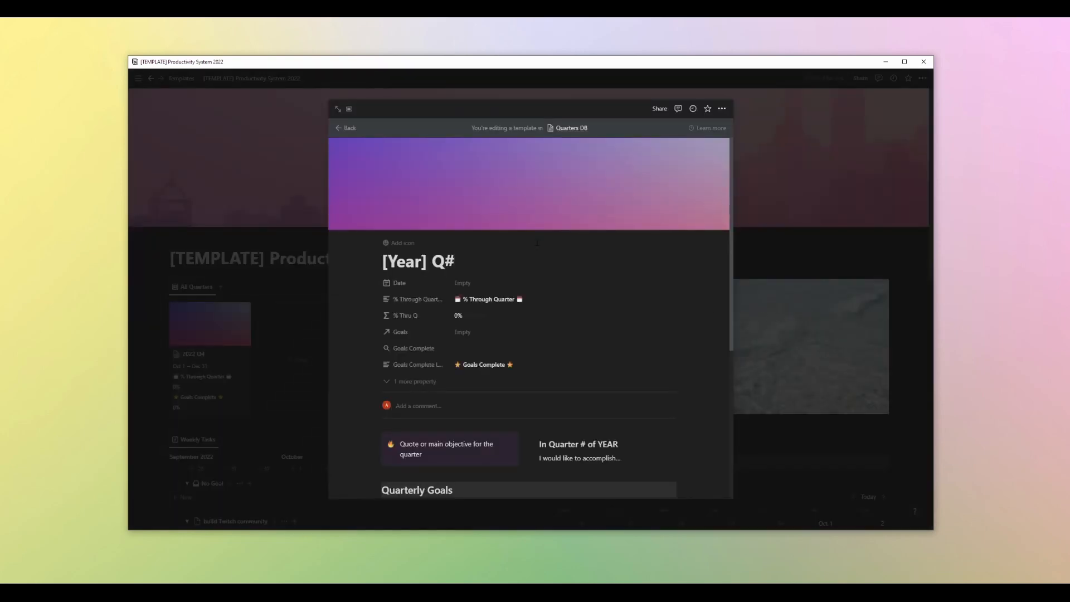
Examine the template's Quarterly Goals table and its Quarter filter, then close the template
scroll(574, 215, "down", 1)
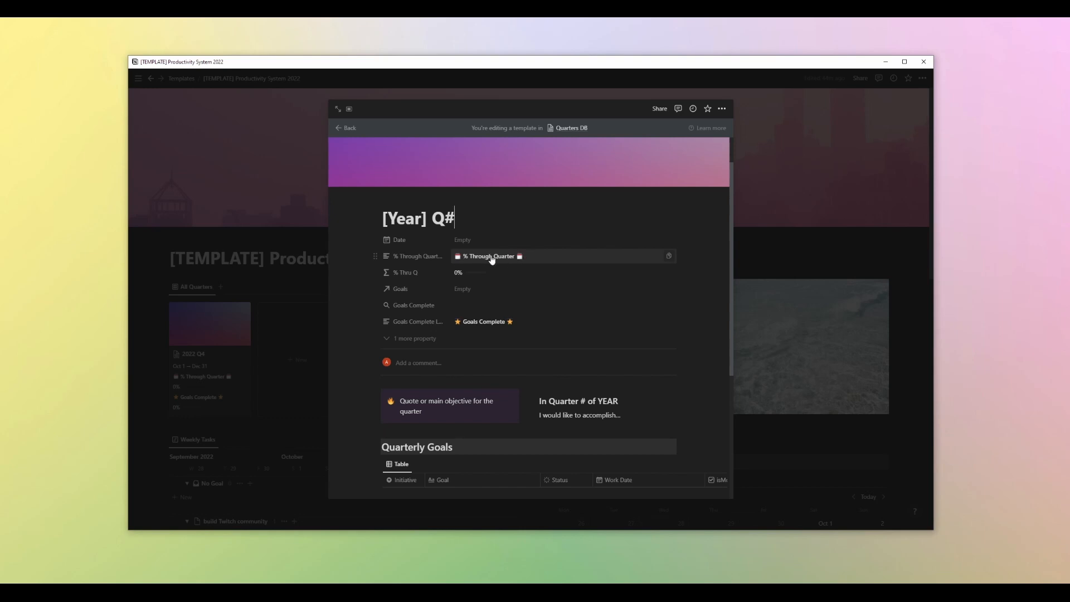
scroll(642, 258, "down", 3)
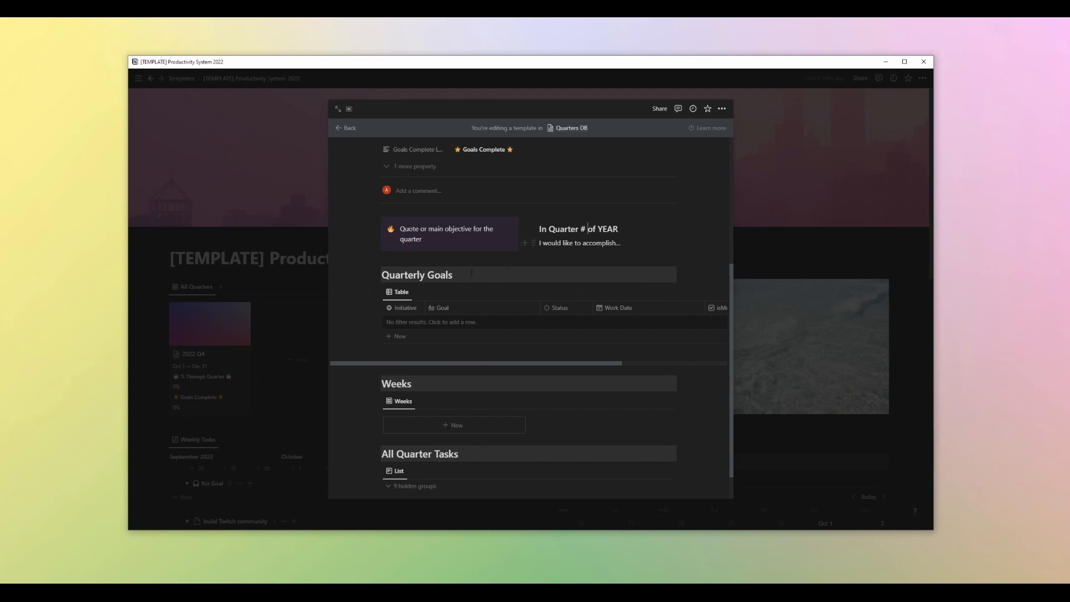
scroll(472, 272, "down", 1)
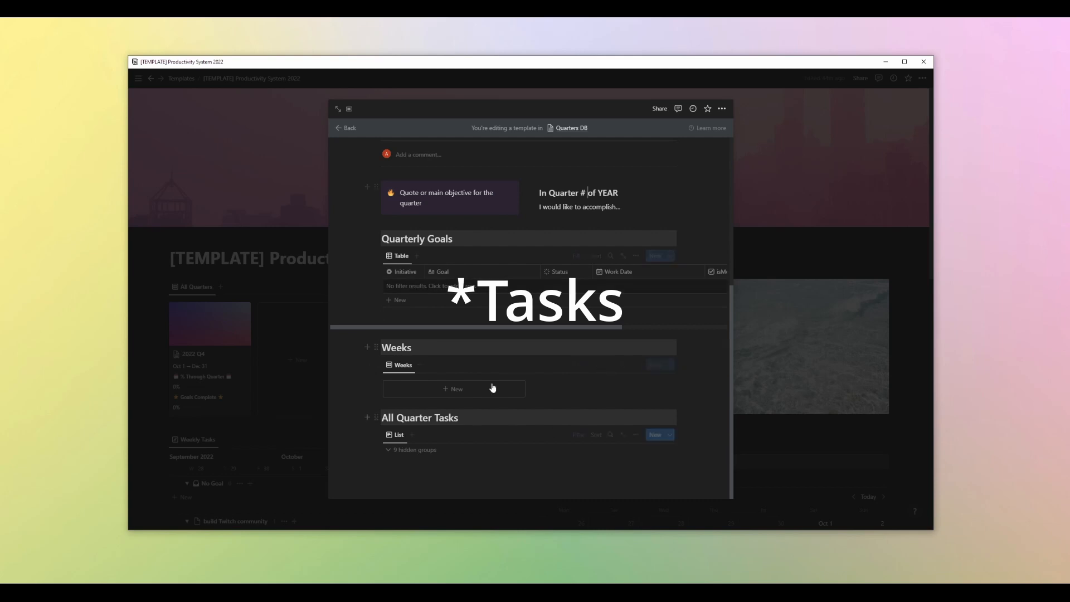
left_click(578, 257)
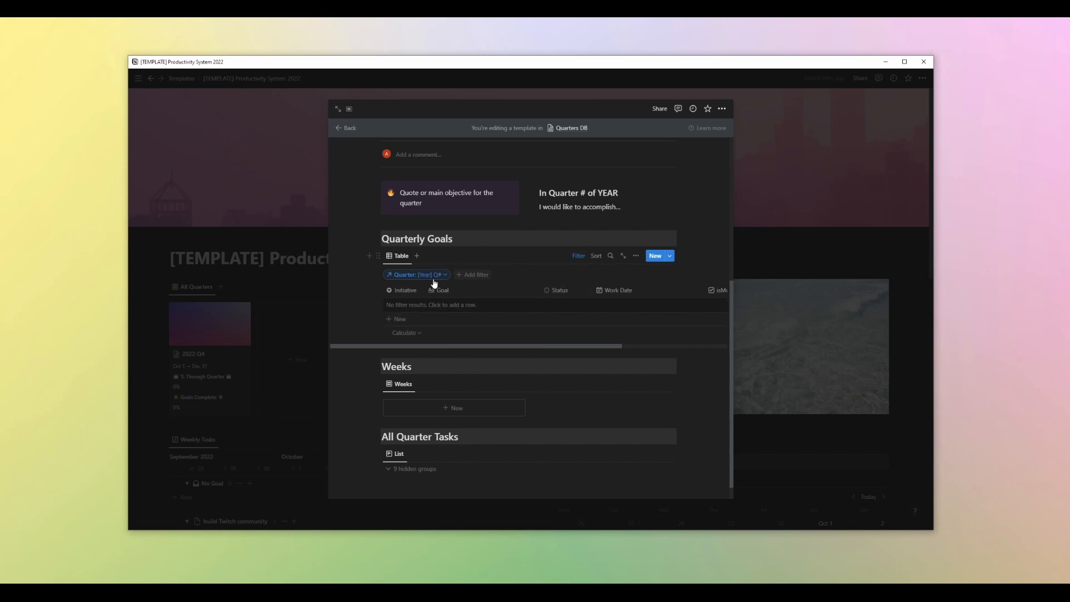
left_click(269, 304)
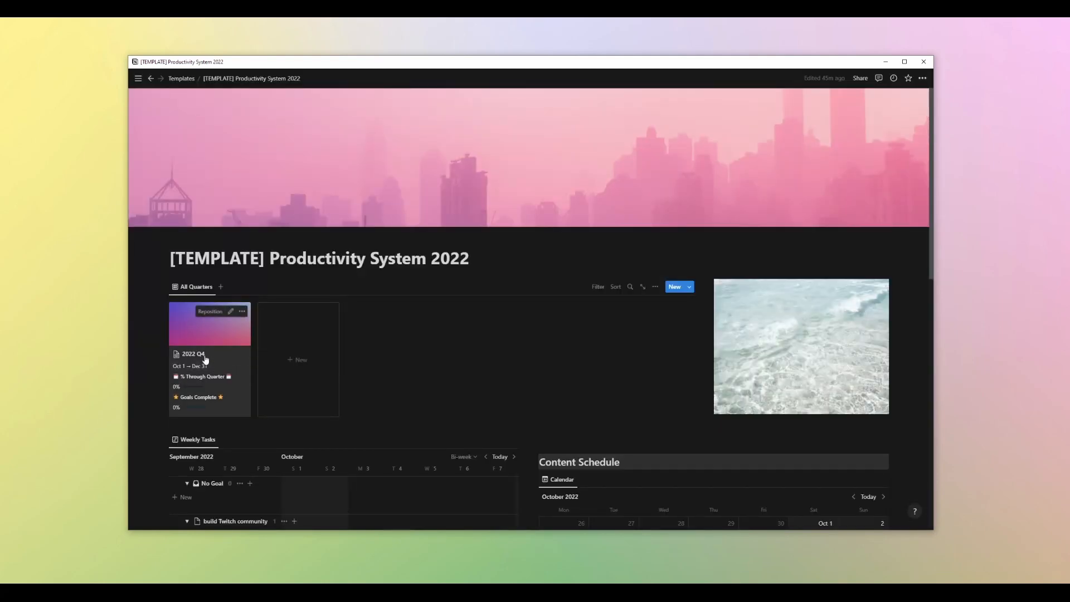
Open the 2022 Q4 quarter page and go to its Quarterly Goals table
left_click(204, 362)
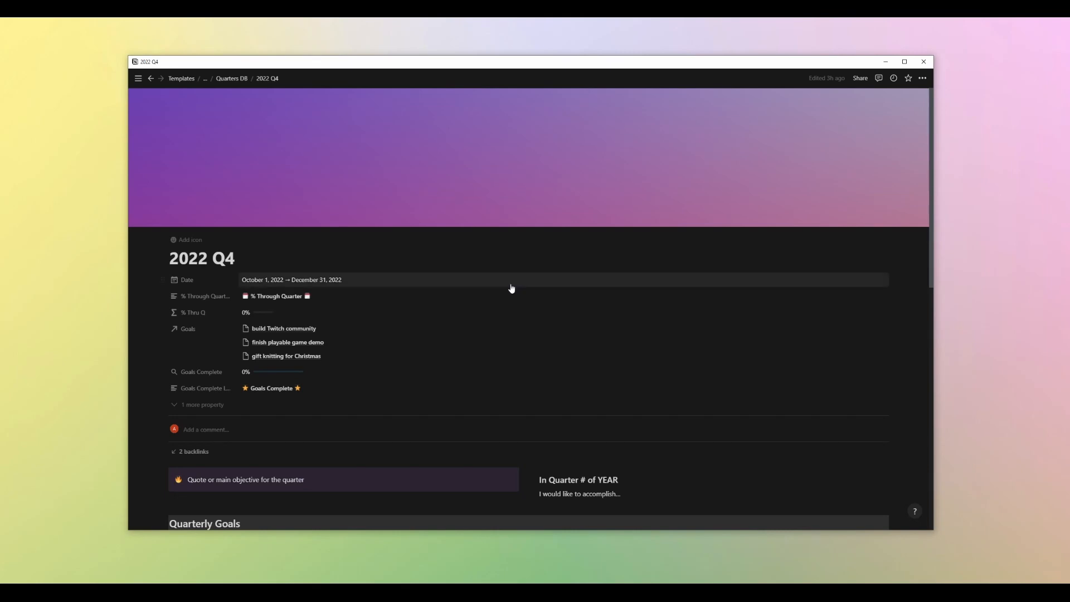
scroll(511, 287, "down", 3)
scroll(515, 288, "down", 3)
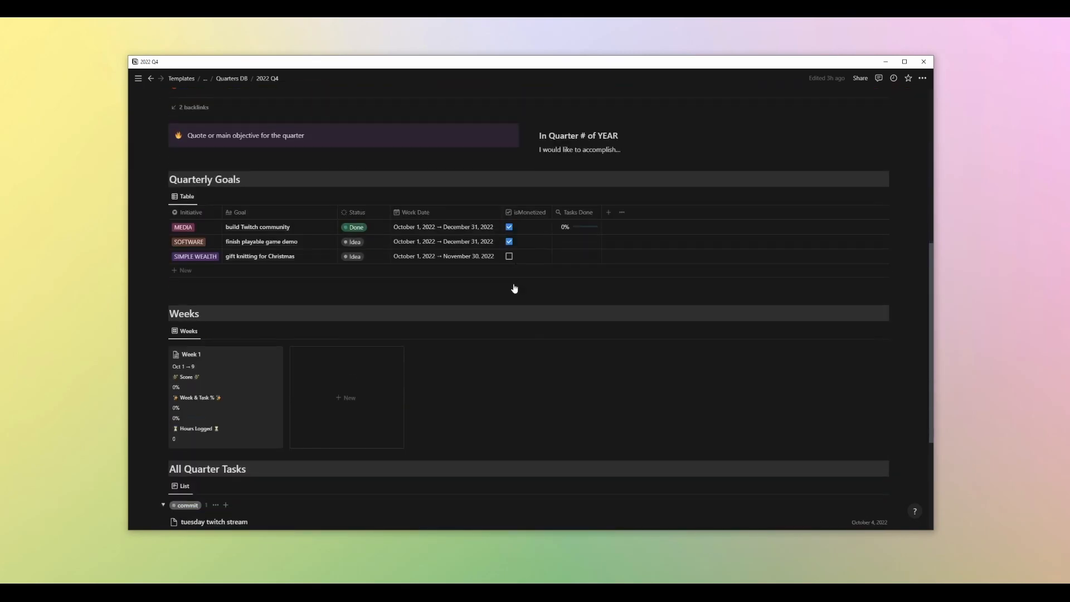
left_click(184, 272)
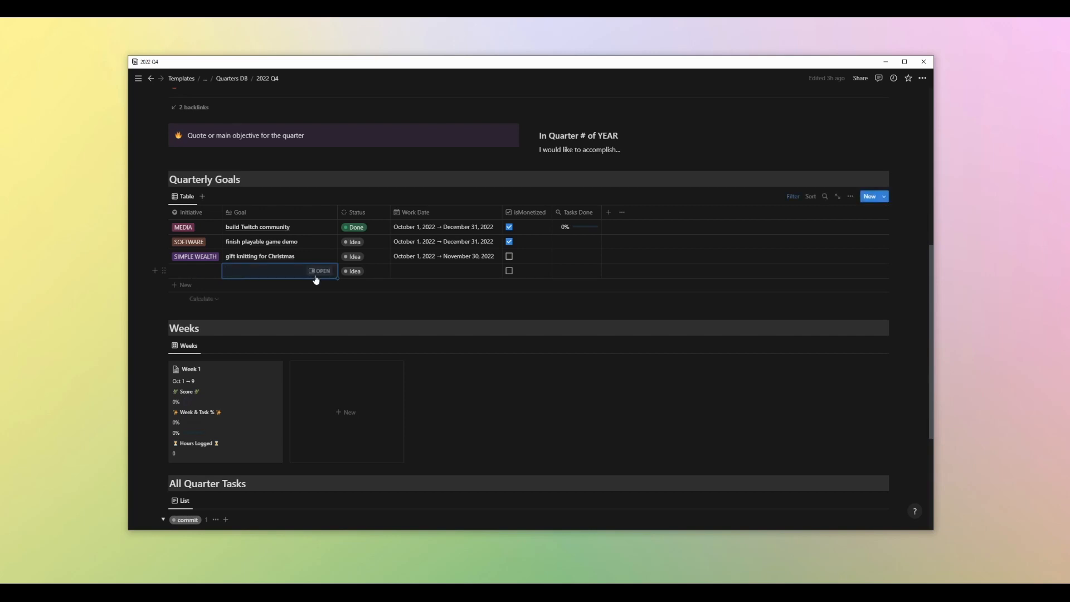
right_click(250, 270)
left_click(279, 302)
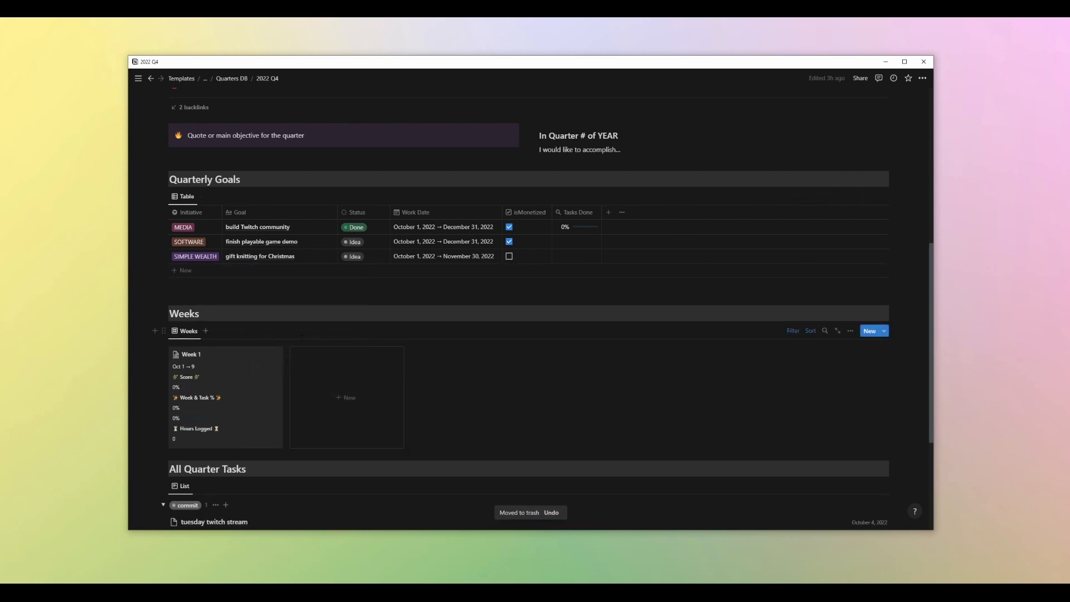
Open the [Year] Q# template from the Quarters DB page and review its sections
scroll(746, 216, "up", 3)
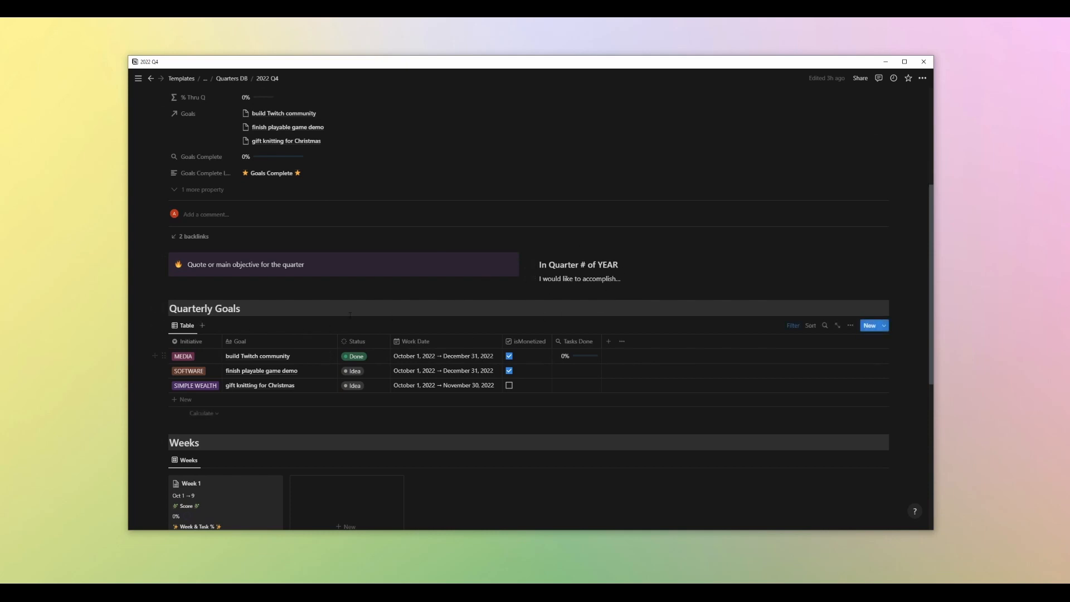
scroll(390, 316, "down", 3)
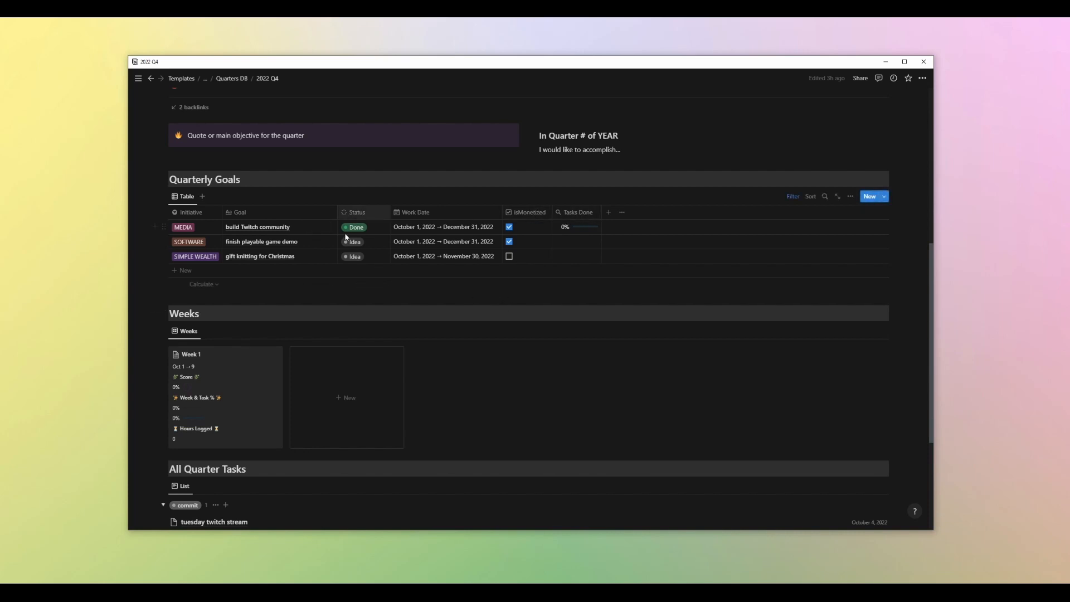
left_click(233, 79)
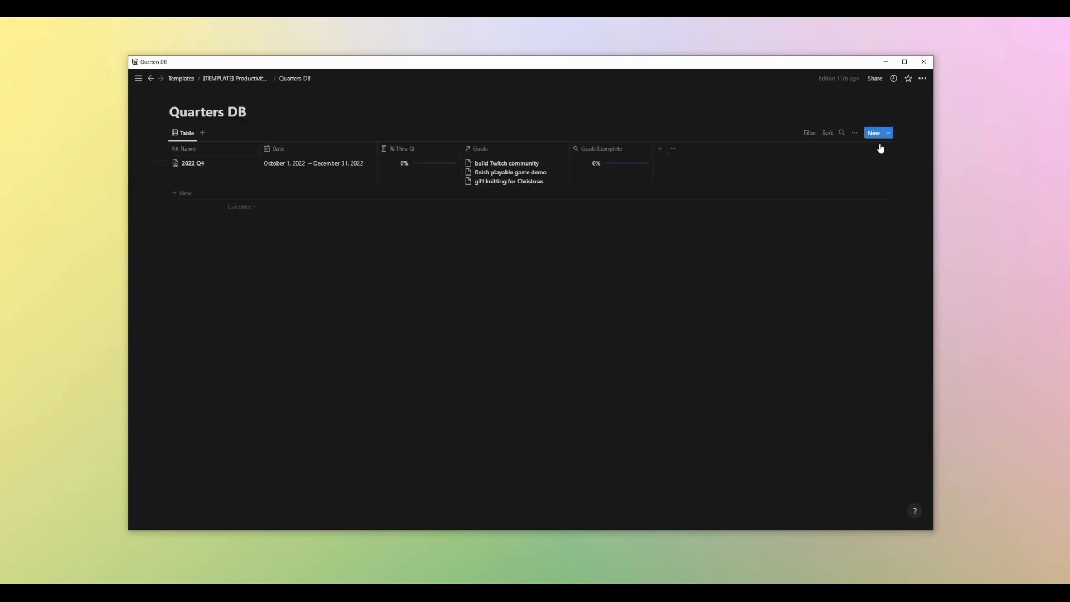
left_click(889, 135)
left_click(919, 163)
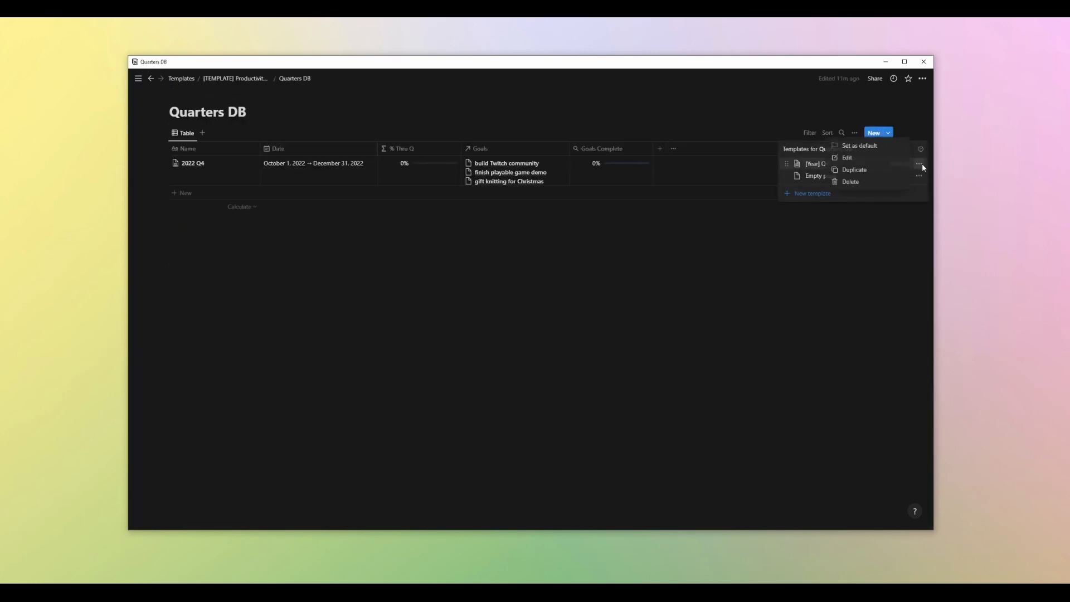
left_click(841, 163)
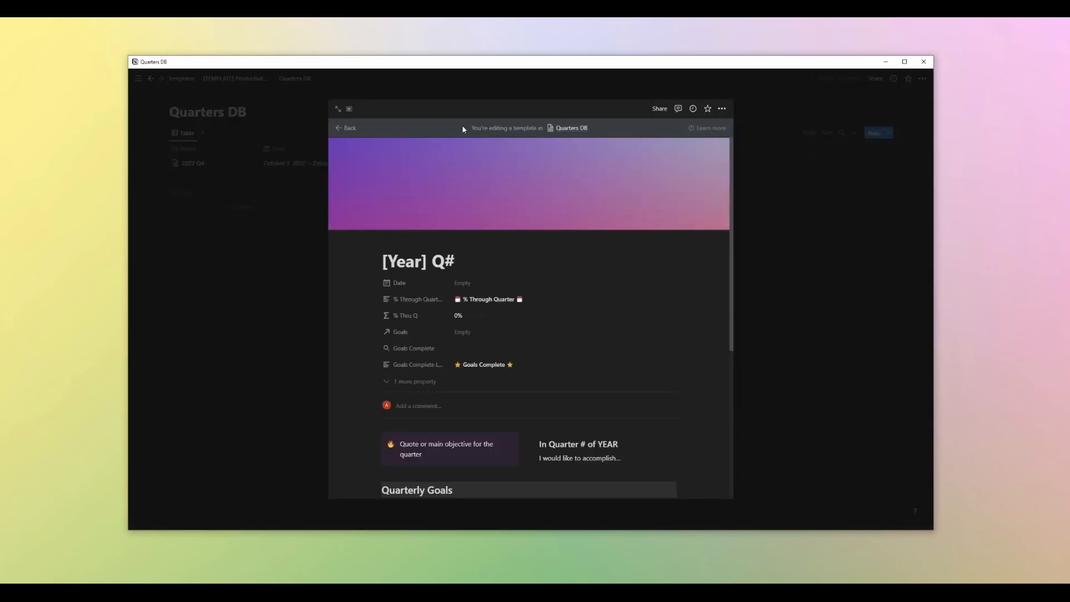
scroll(594, 298, "down", 5)
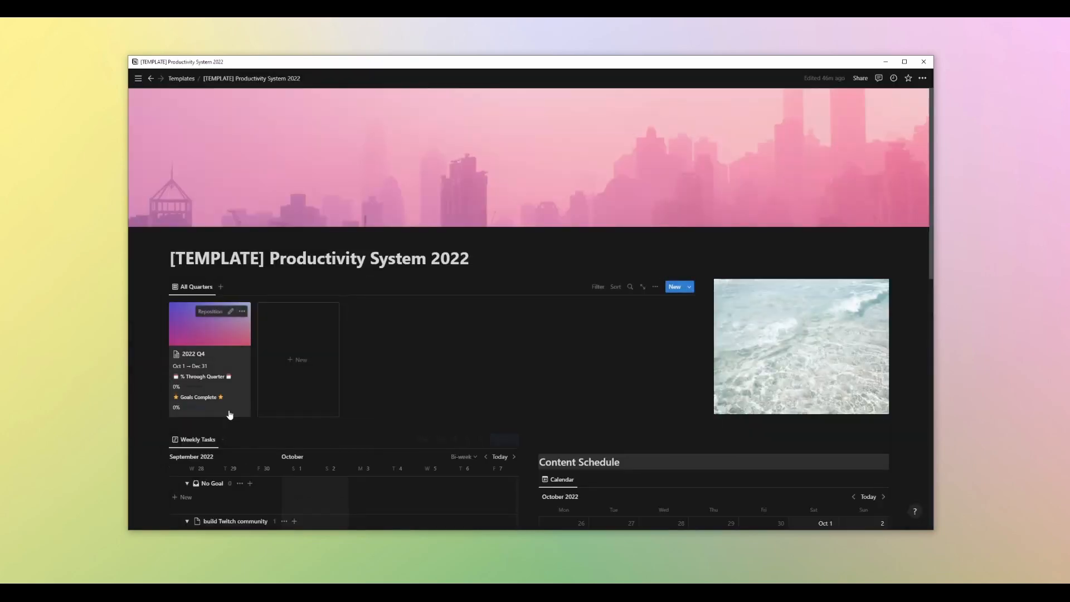
left_click(212, 384)
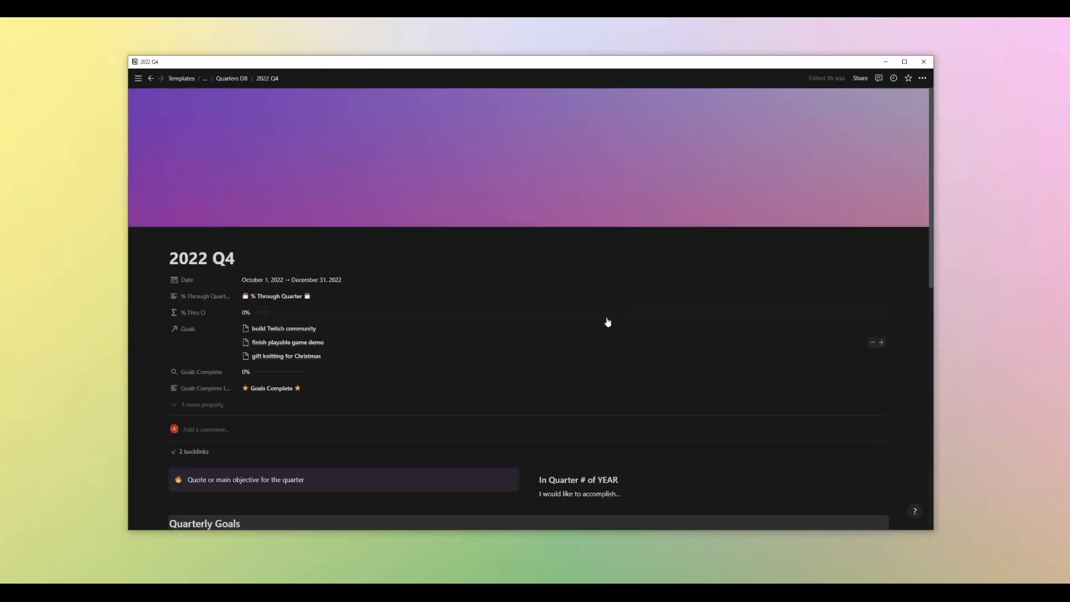
Review the 2022 Q4 page's Quarterly Goals, Weeks and All Quarter Tasks sections
scroll(608, 312, "down", 5)
scroll(301, 271, "down", 3)
scroll(301, 271, "up", 3)
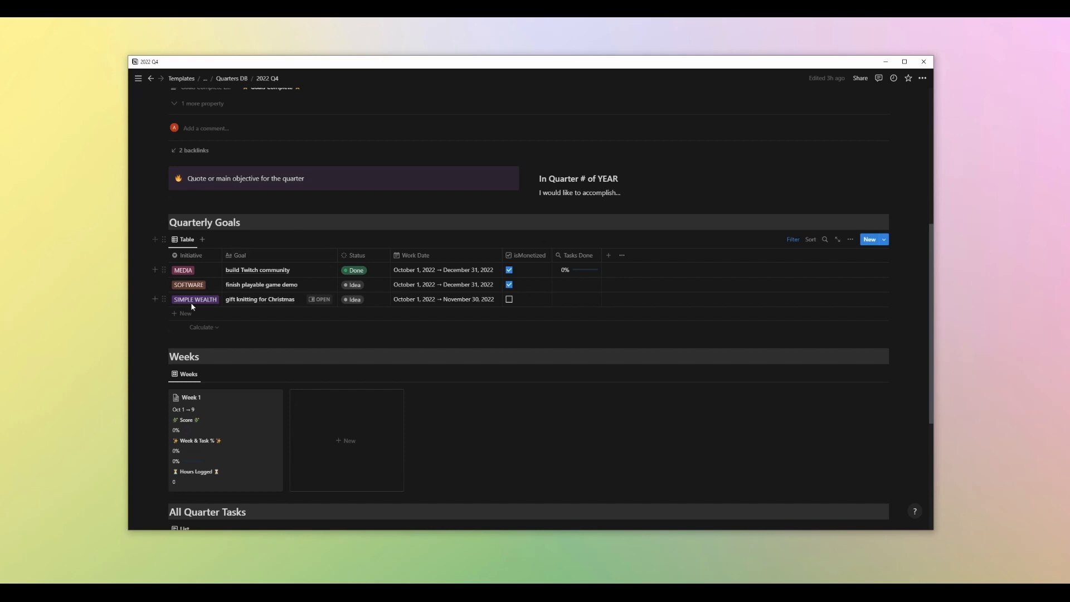
scroll(260, 313, "down", 3)
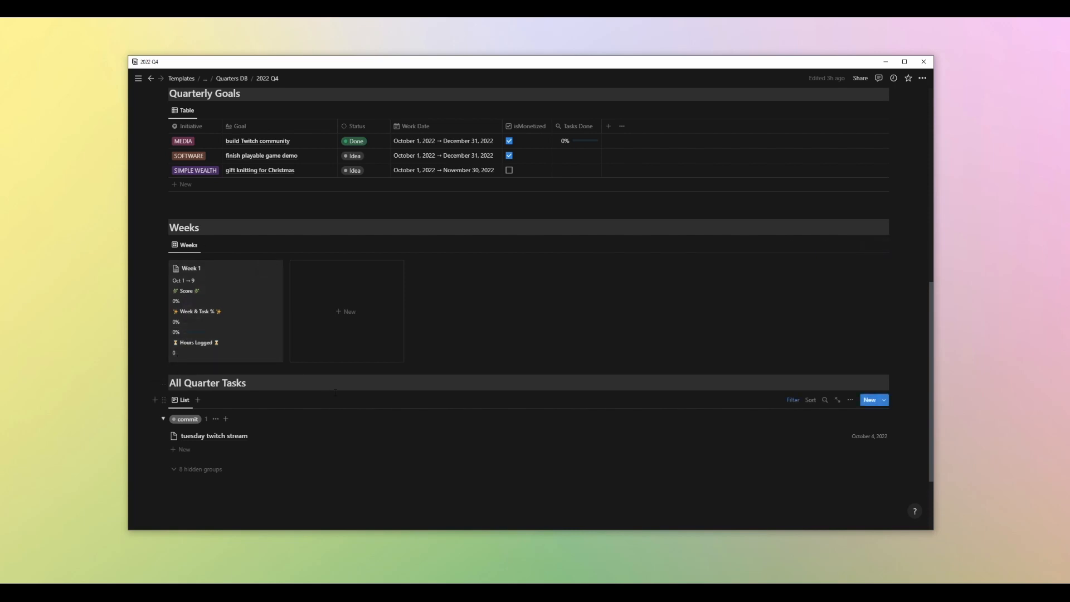
scroll(325, 395, "down", 2)
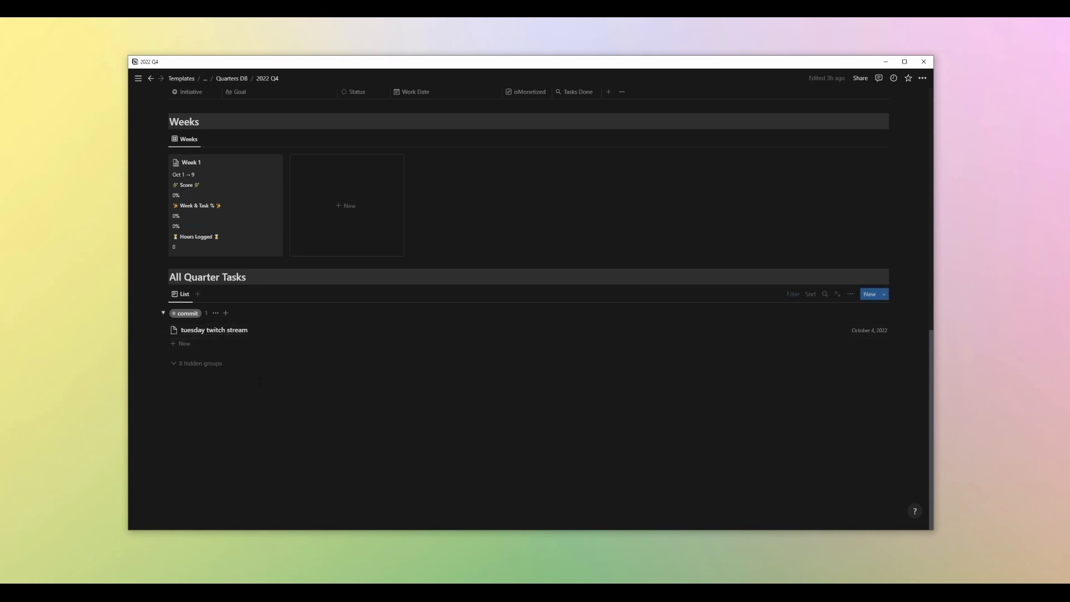
scroll(264, 428, "up", 3)
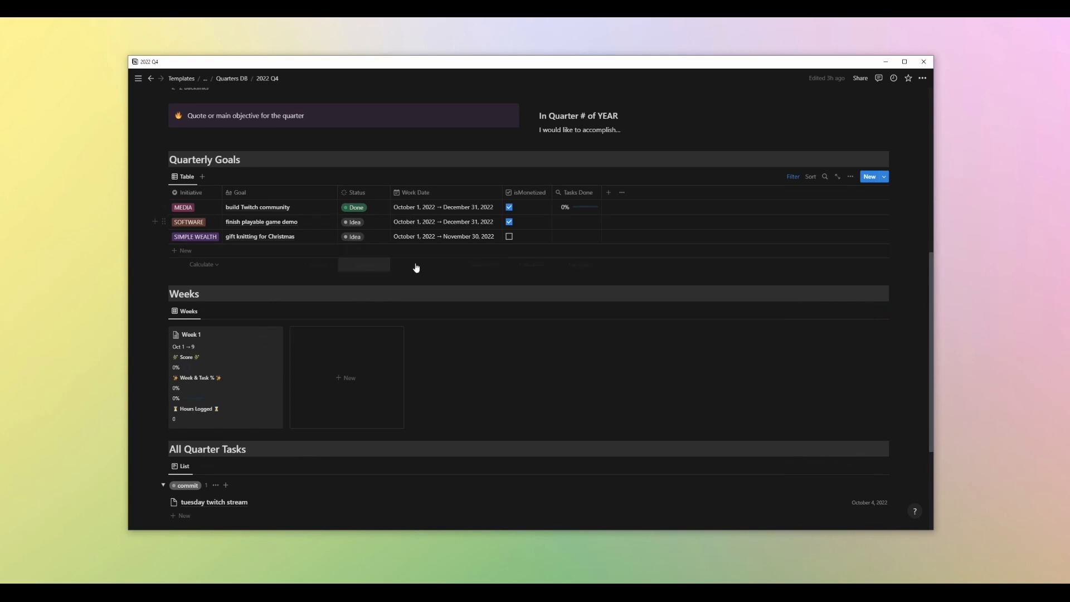
scroll(328, 392, "down", 3)
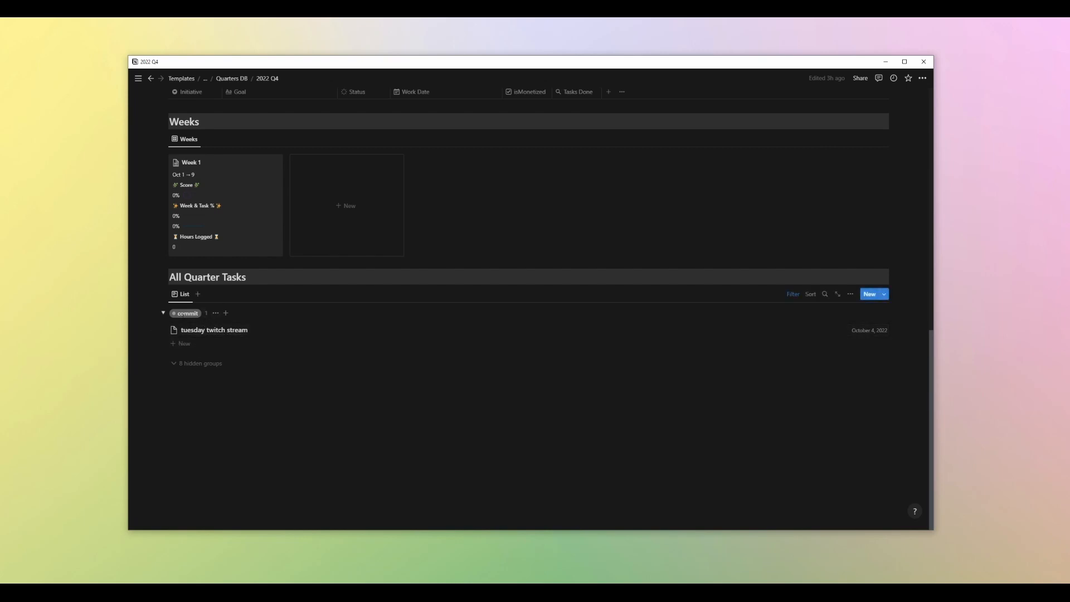
scroll(539, 327, "up", 10)
scroll(540, 328, "down", 6)
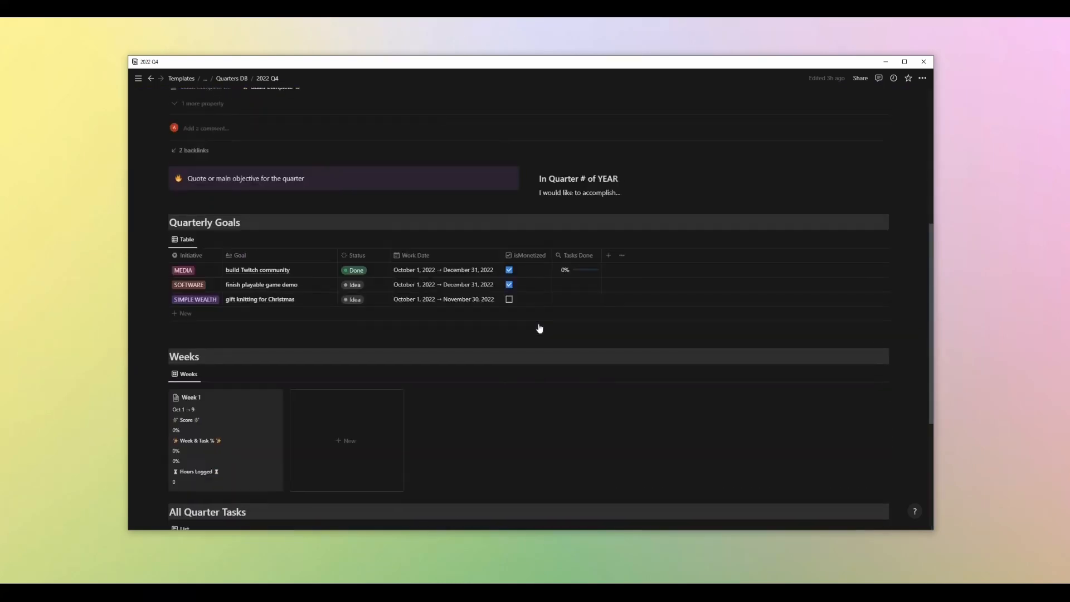
scroll(384, 335, "down", 3)
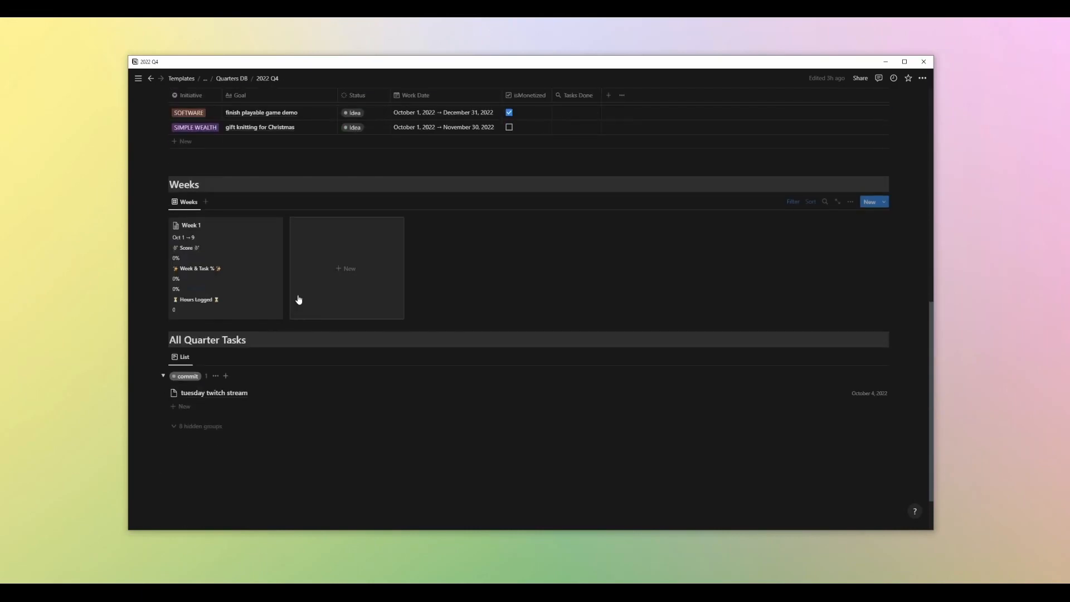
Open the Week 1 page and review its properties, planning notes and tasks table
left_click(243, 274)
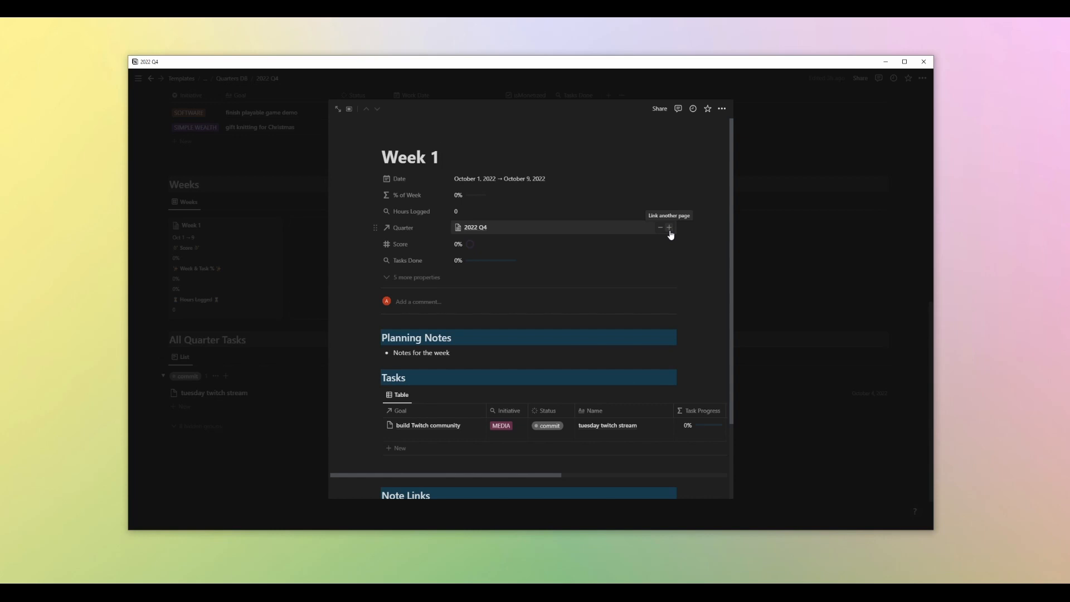
scroll(624, 215, "down", 3)
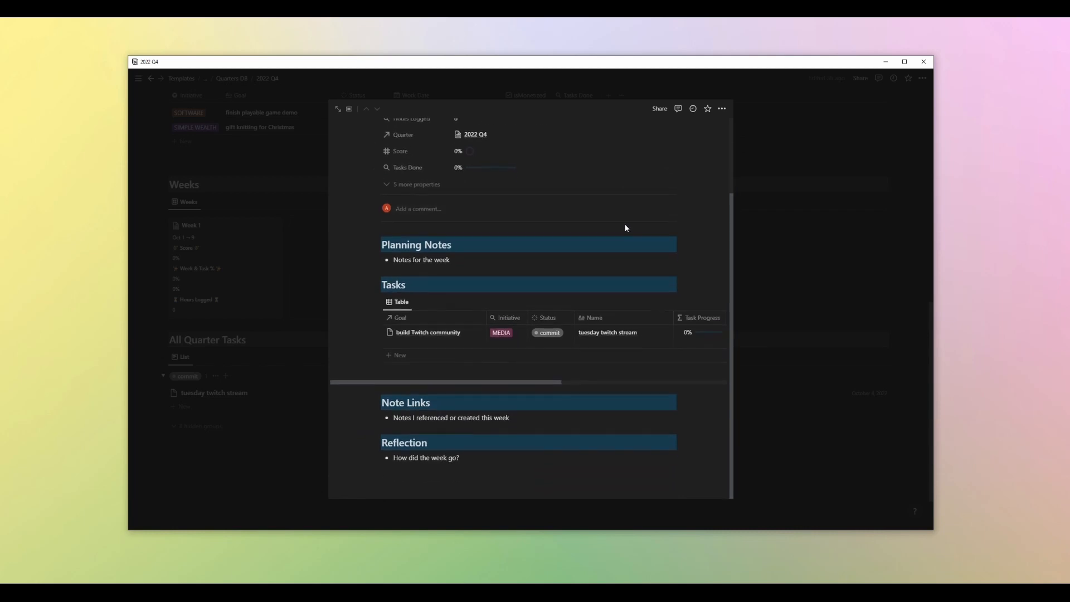
scroll(626, 228, "up", 3)
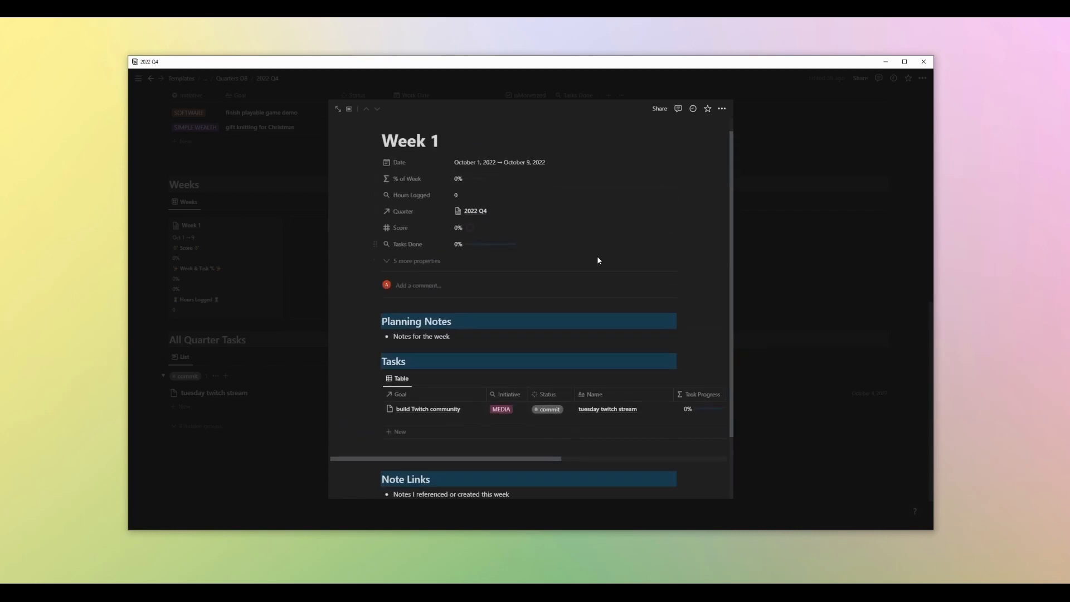
scroll(599, 260, "down", 2)
triple_click(402, 260)
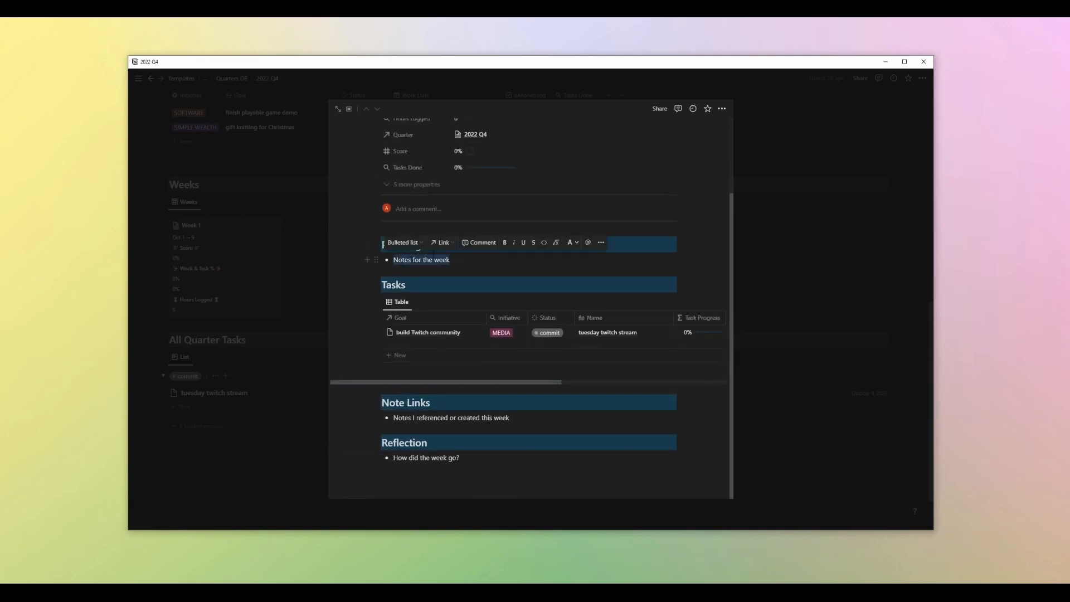
left_click(453, 259)
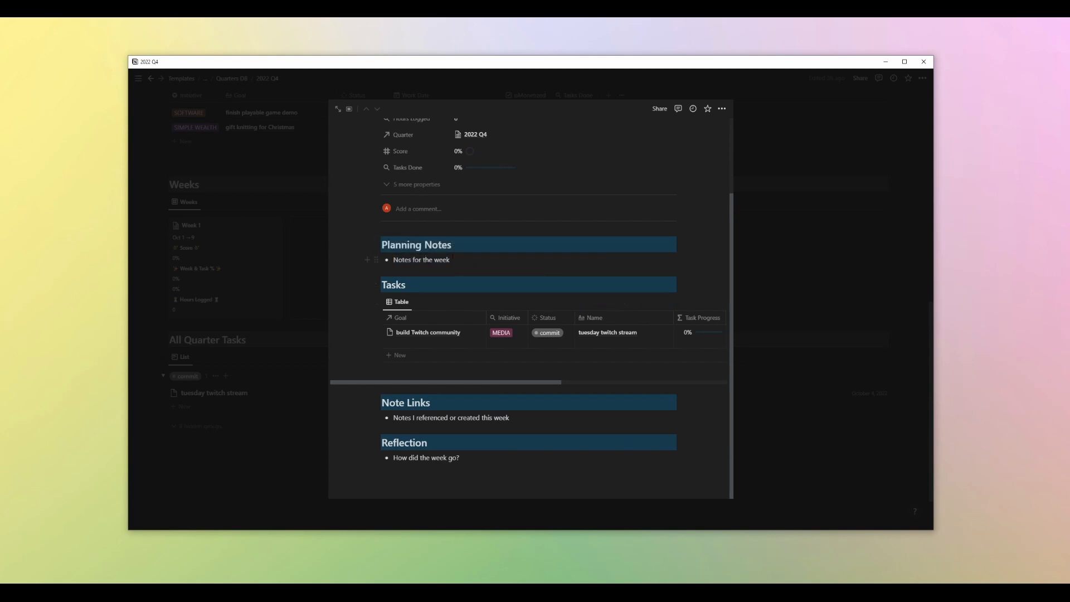
Inspect the Week 1 Planning Notes bullet and the Tasks table's Weeks filter
left_click_drag(450, 260, 393, 262)
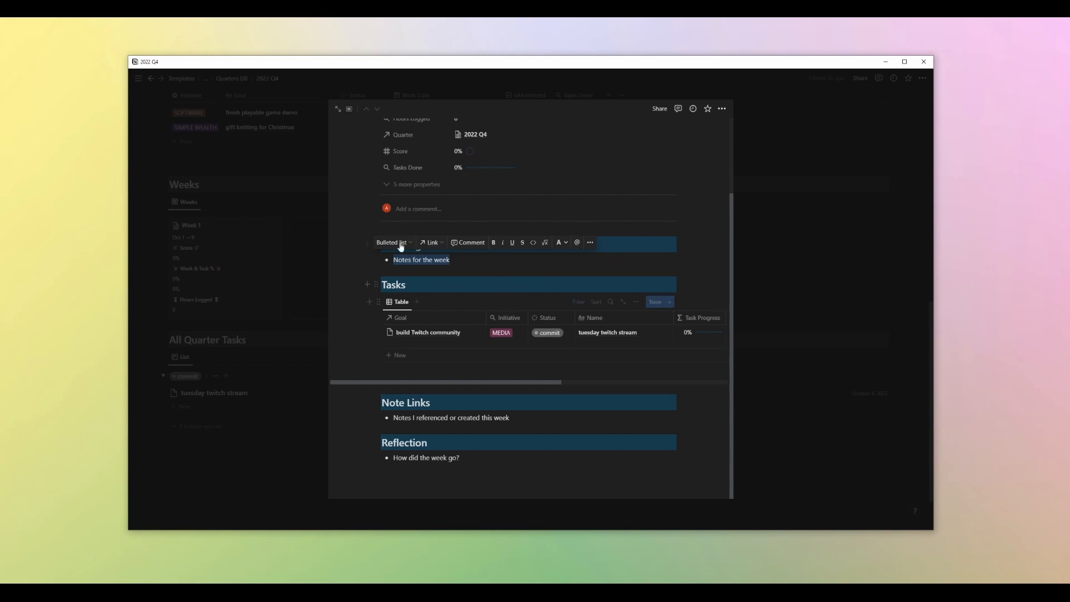
left_click(434, 259)
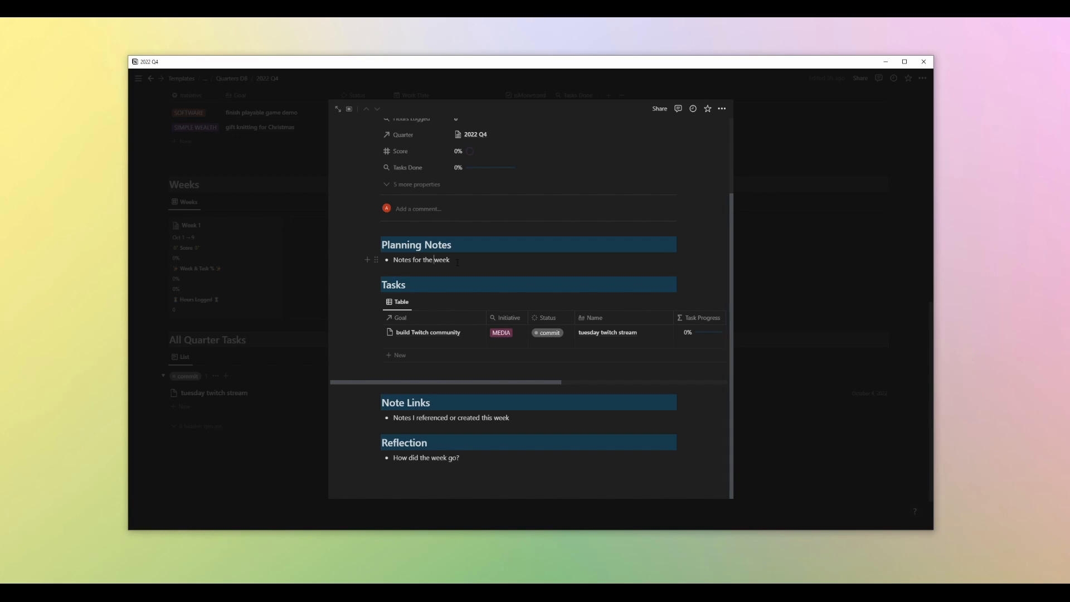
left_click_drag(457, 262, 394, 261)
left_click(484, 267)
scroll(505, 295, "up", 3)
scroll(500, 282, "down", 1)
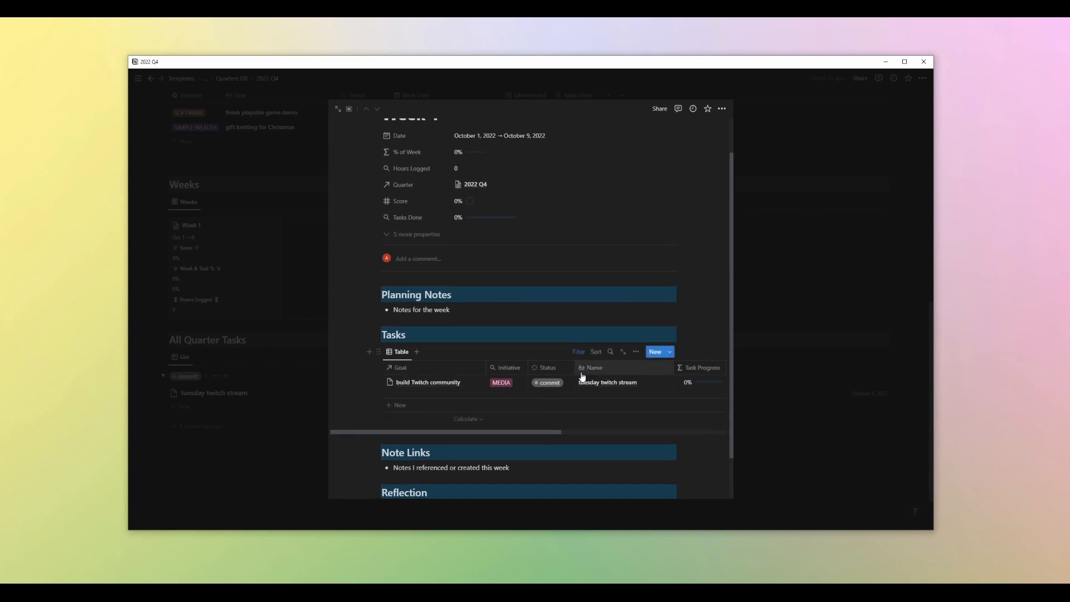
left_click(579, 351)
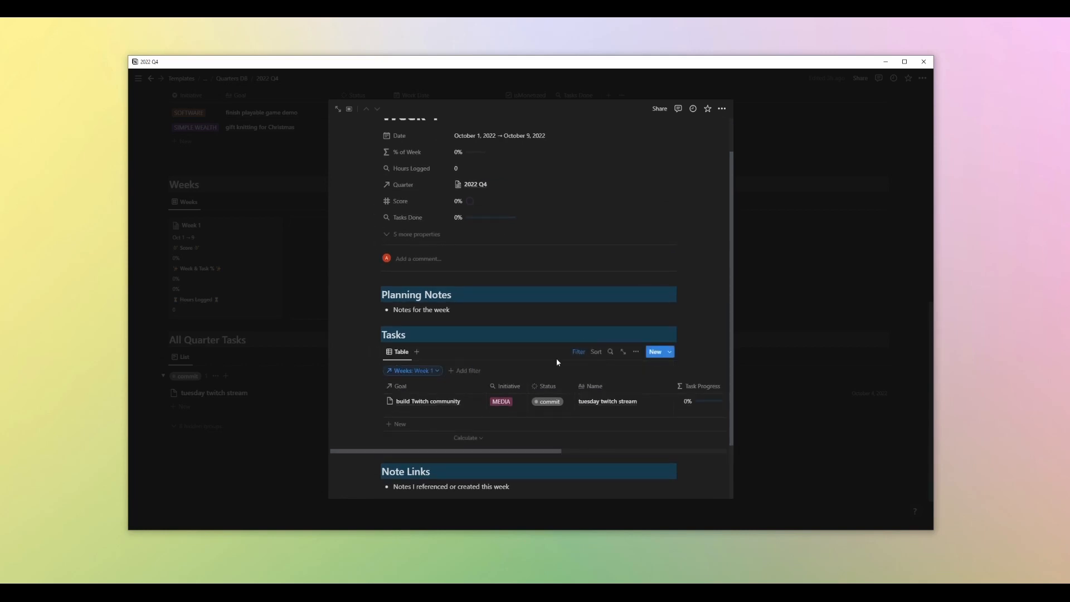
left_click(579, 352)
Add a task named "write Medium article about Notion" to the Week 1 Tasks table, linked to the goal finish playable game demo
left_click(399, 406)
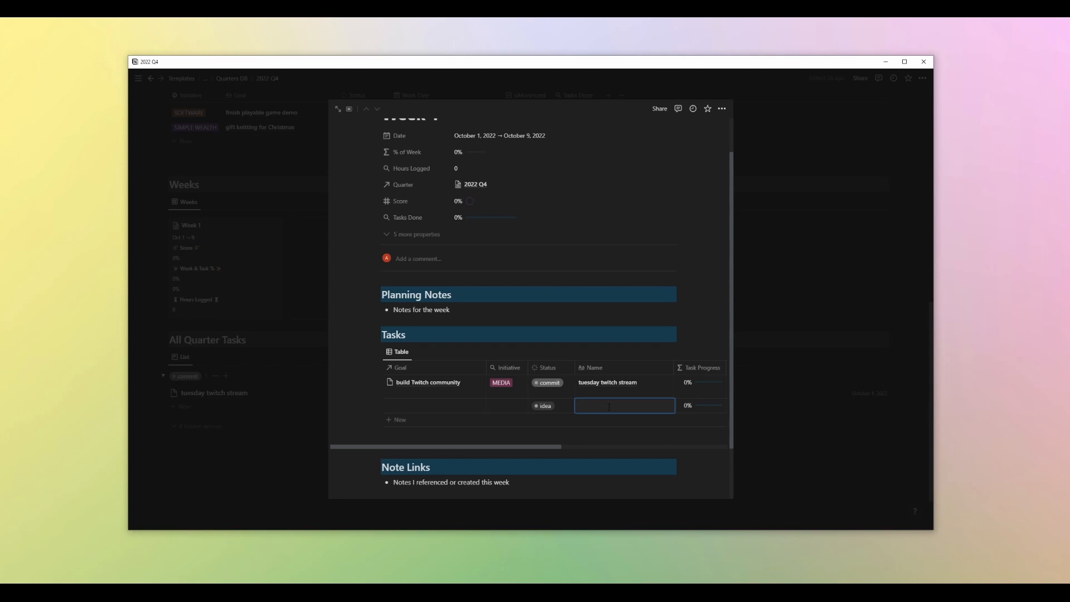
type("write Medium article about Notion")
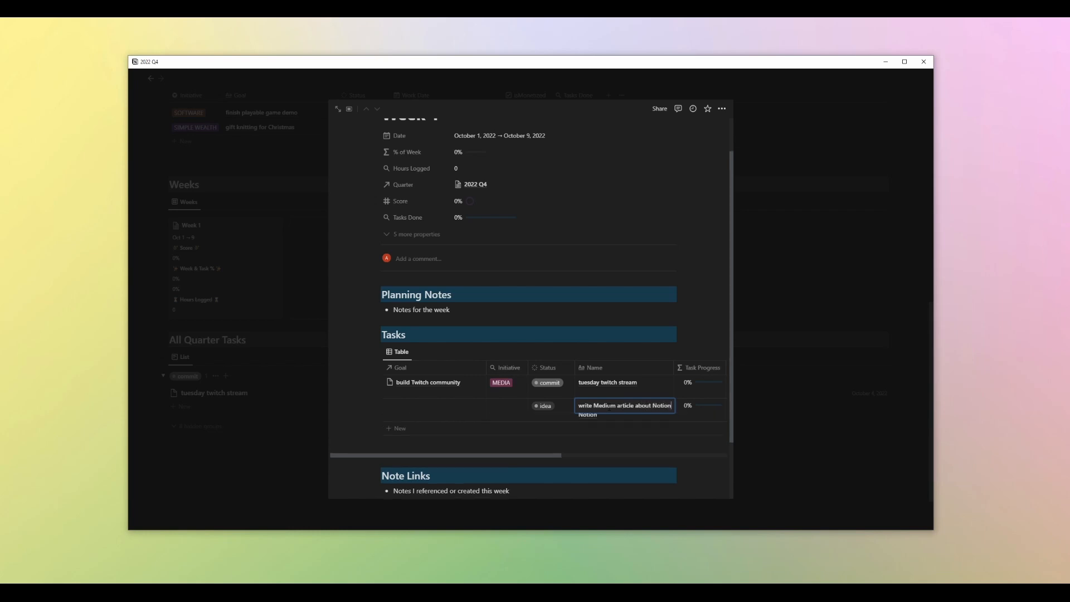
left_click(434, 411)
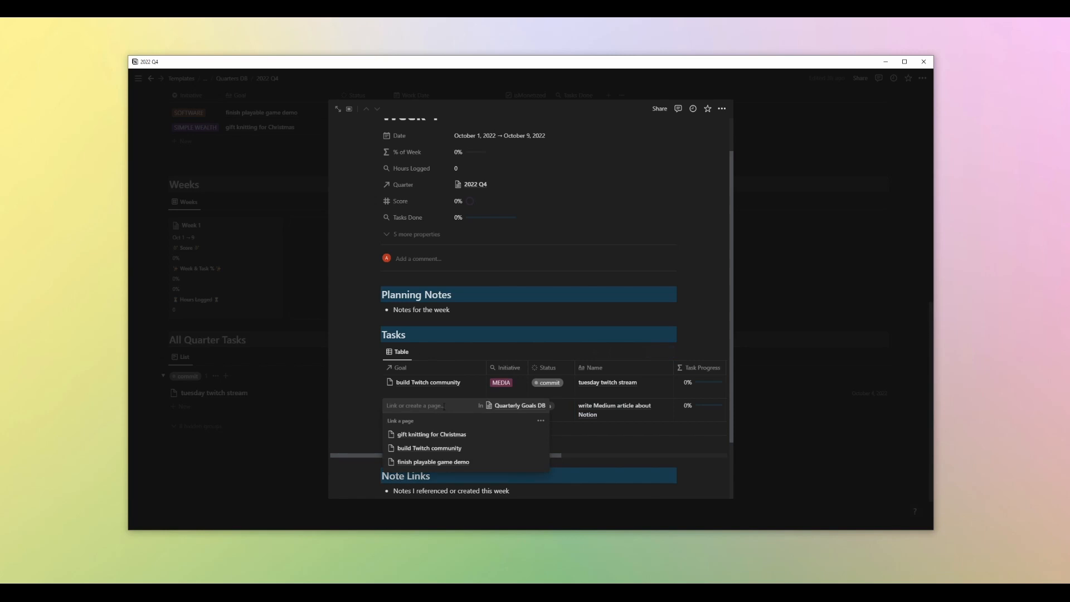
left_click(432, 463)
key("Escape")
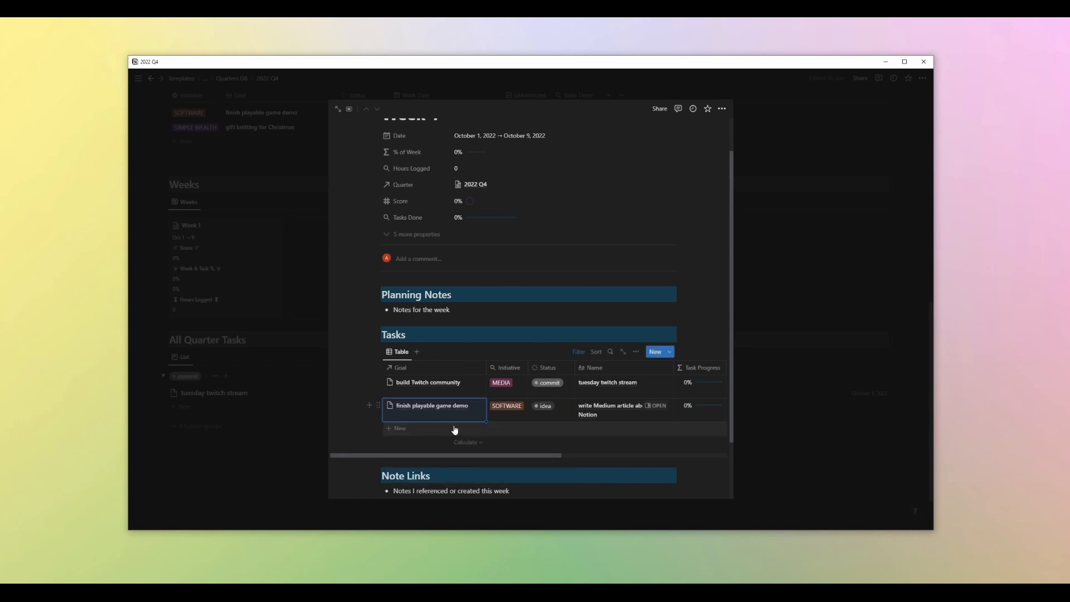
Set the new task's Quarter to 2022 Q4
left_click_drag(480, 456, 650, 454)
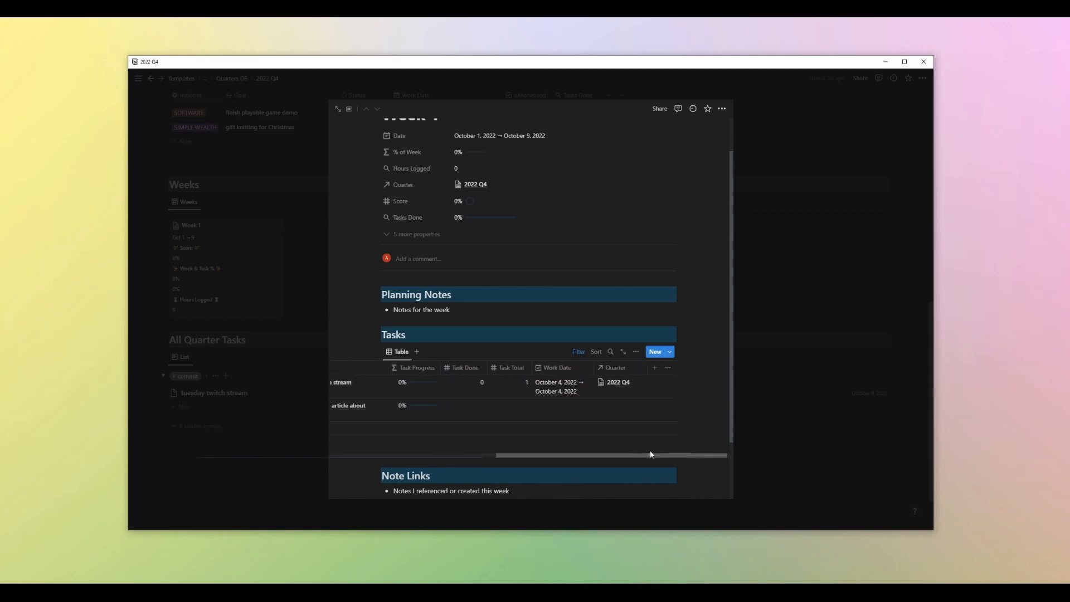
left_click(621, 404)
left_click(620, 435)
key("Escape")
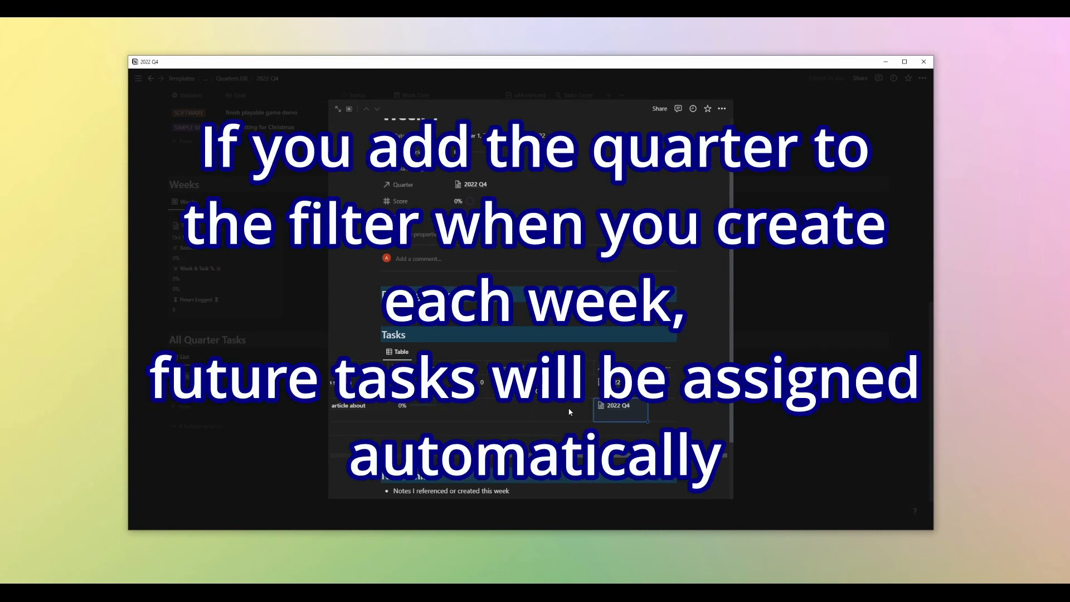
Set the new task's Work Date to October 4 → October 5, 2022 using an end date
left_click(559, 412)
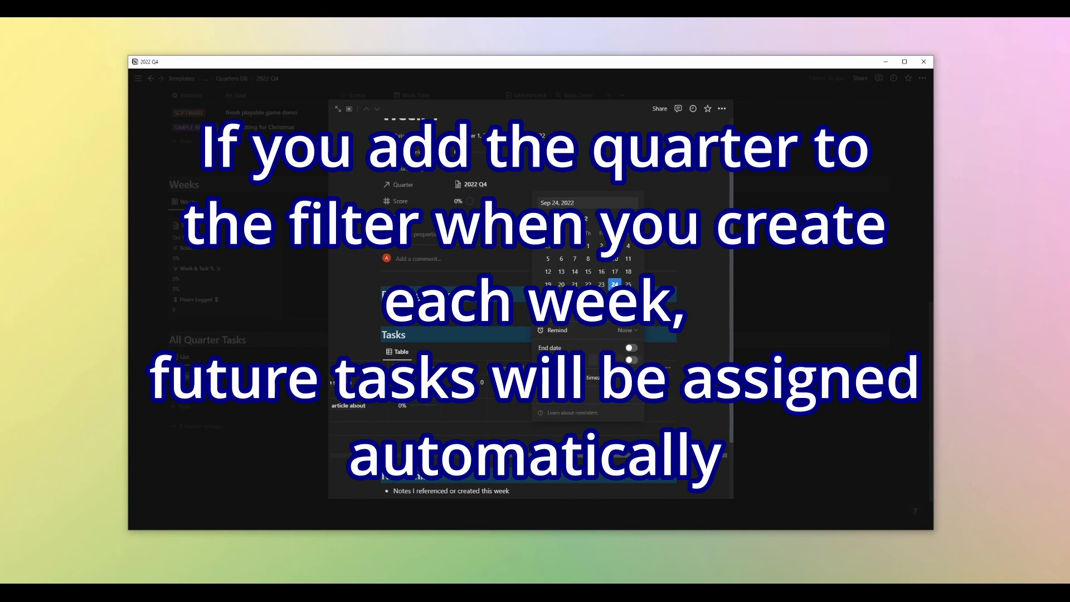
left_click(628, 219)
left_click(561, 258)
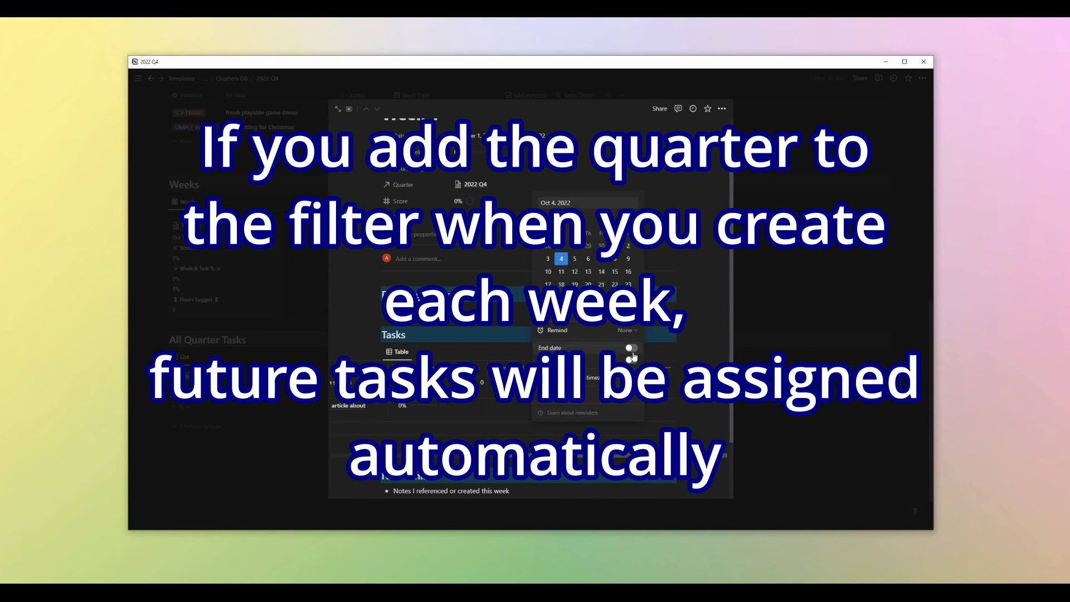
left_click(631, 348)
left_click(576, 260)
key("Escape")
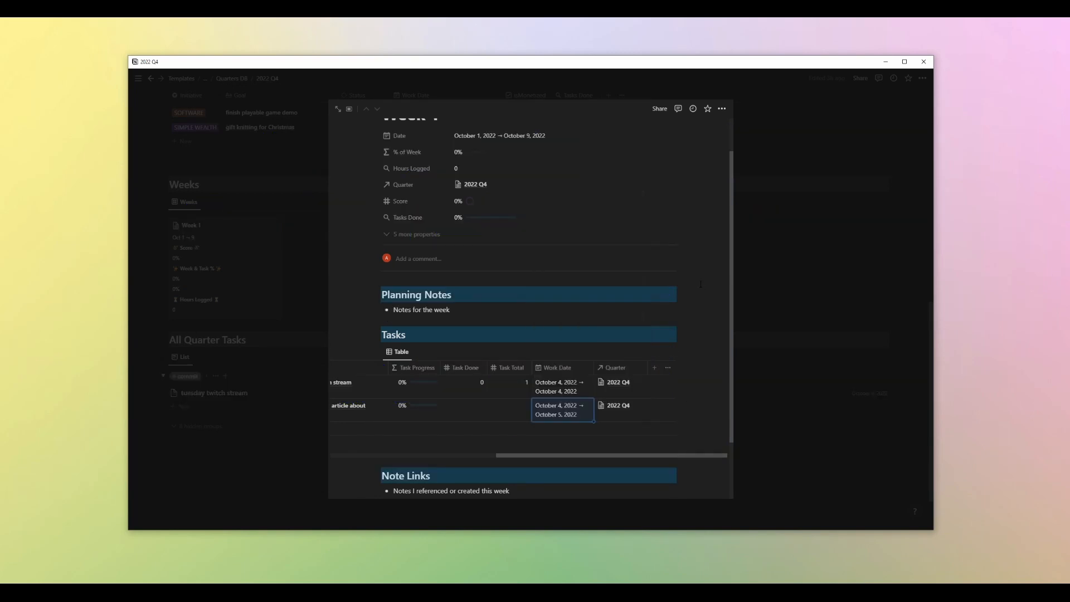
Set the new task's Task Total to 1 and clear its Task Done value
scroll(585, 405, "left", 3)
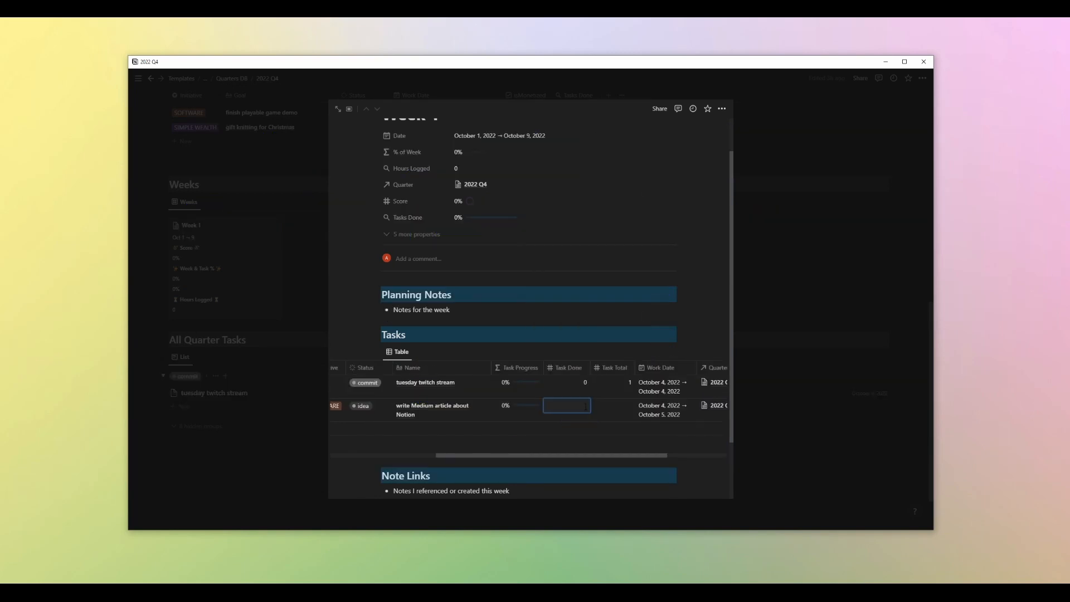
left_click(626, 406)
key("Escape")
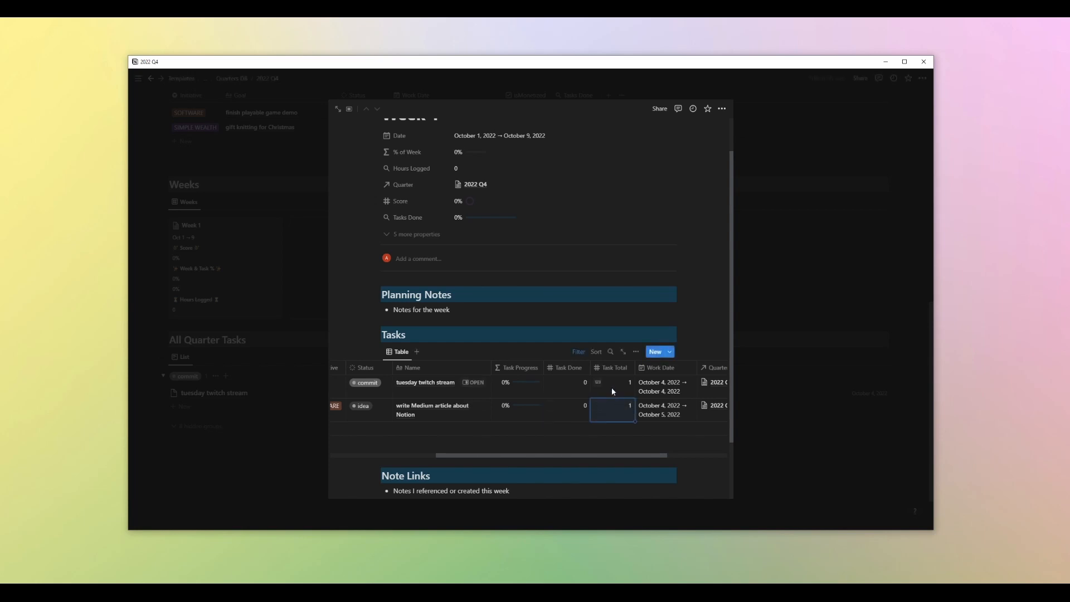
left_click(571, 414)
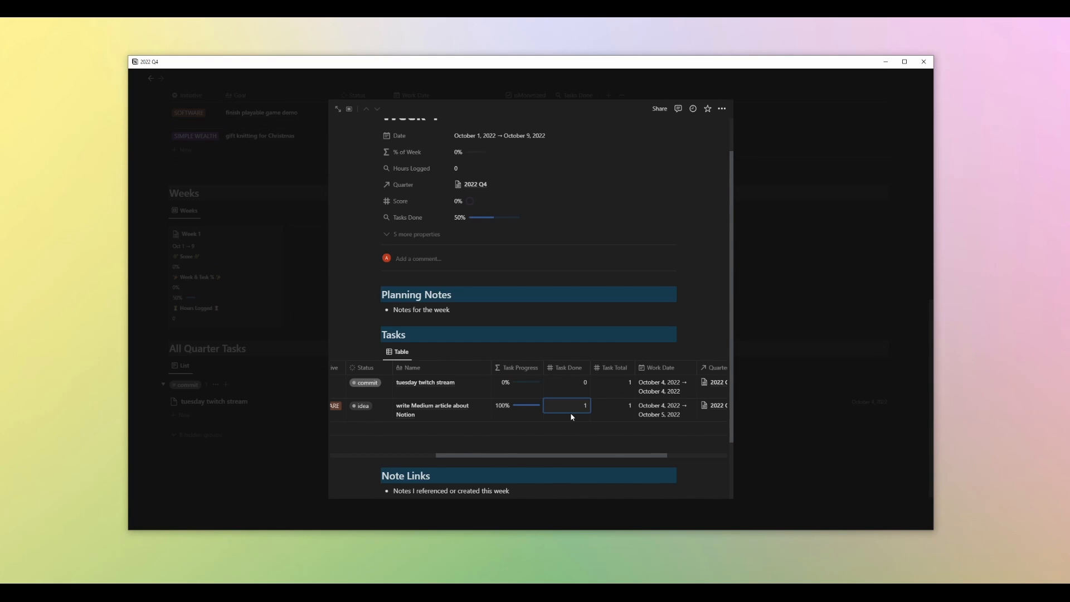
key("BackSpace")
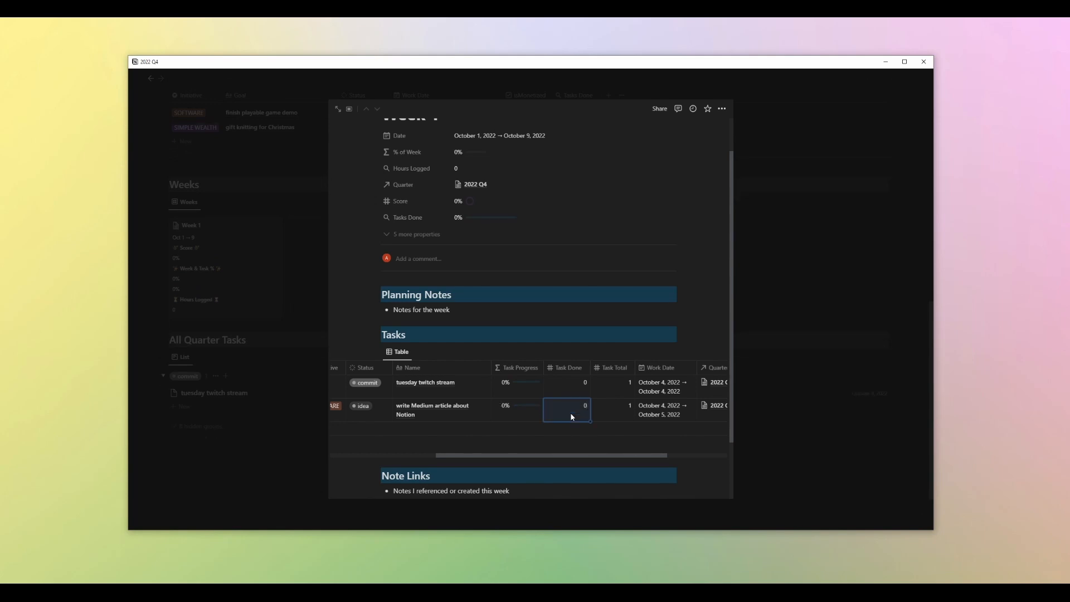
Review the Note Links and Reflection sections of the Week 1 page
scroll(495, 460, "down", 2)
double_click(467, 420)
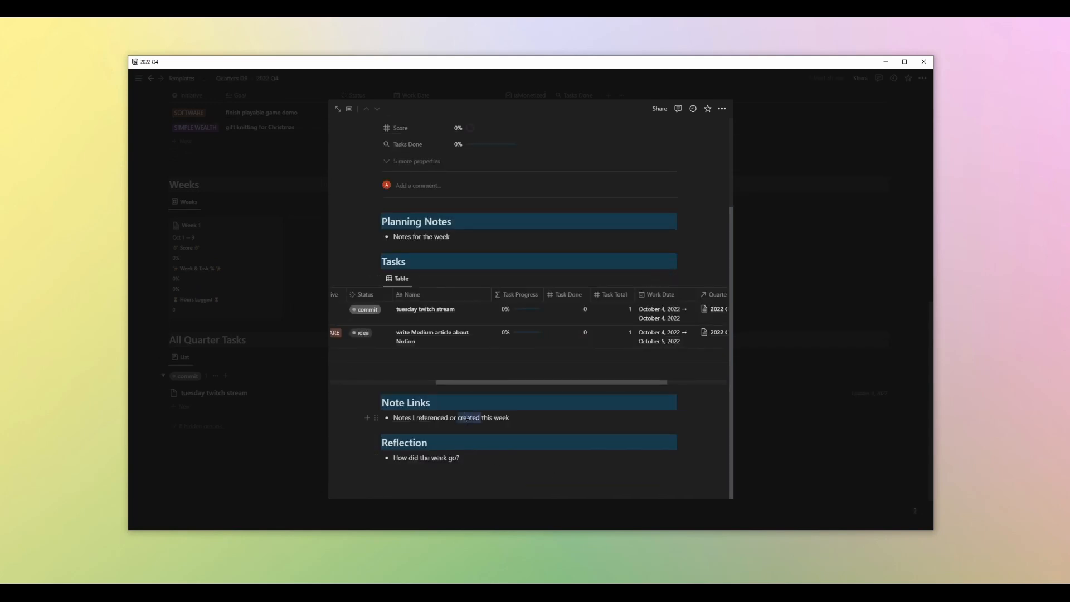
left_click_drag(511, 420, 394, 422)
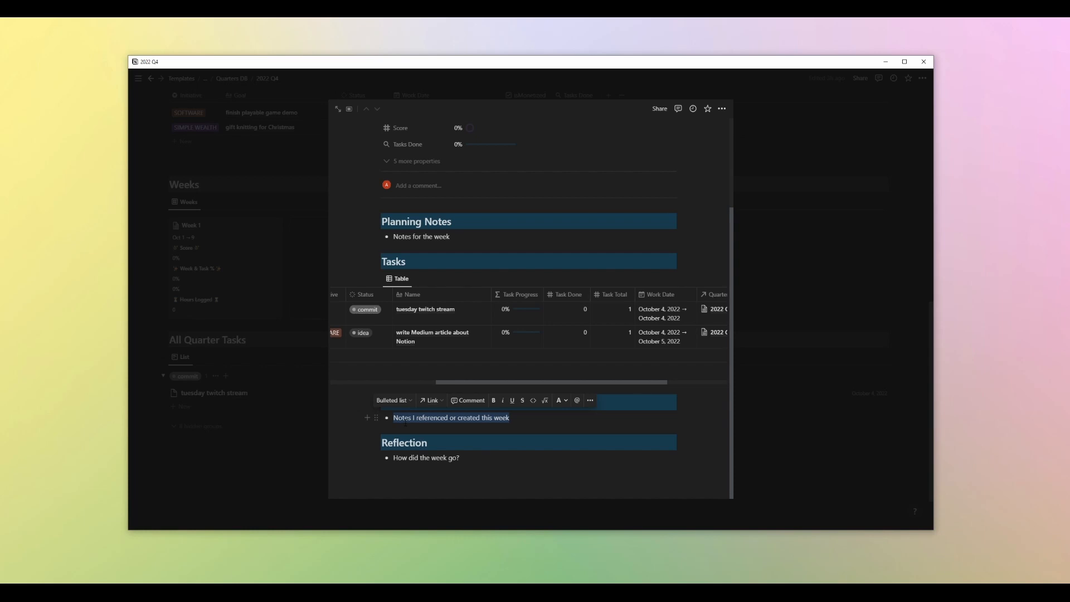
left_click_drag(523, 420, 402, 419)
left_click(403, 418)
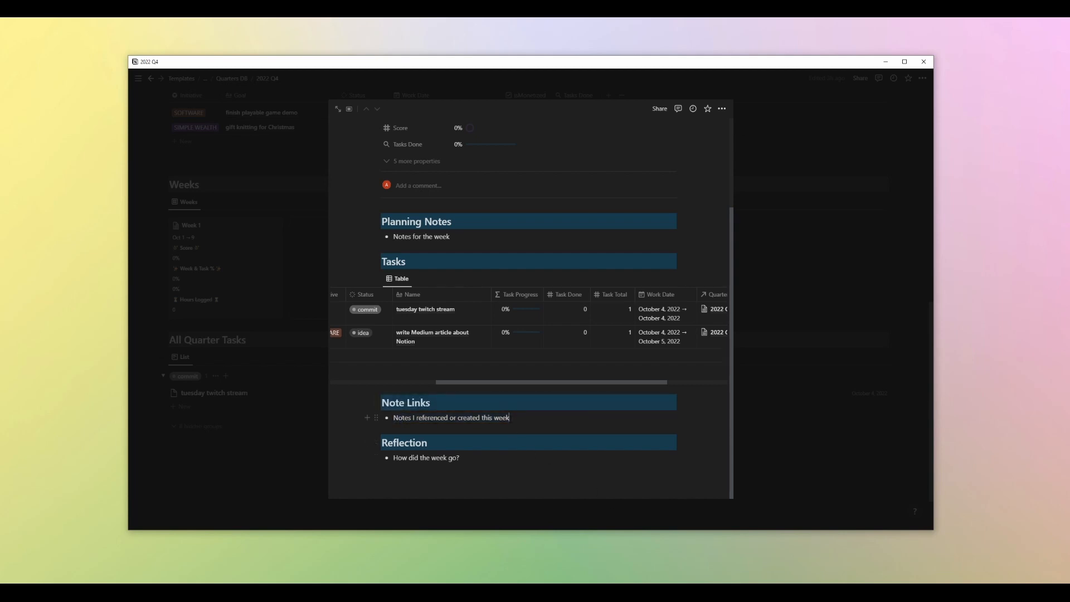
left_click_drag(509, 418, 392, 418)
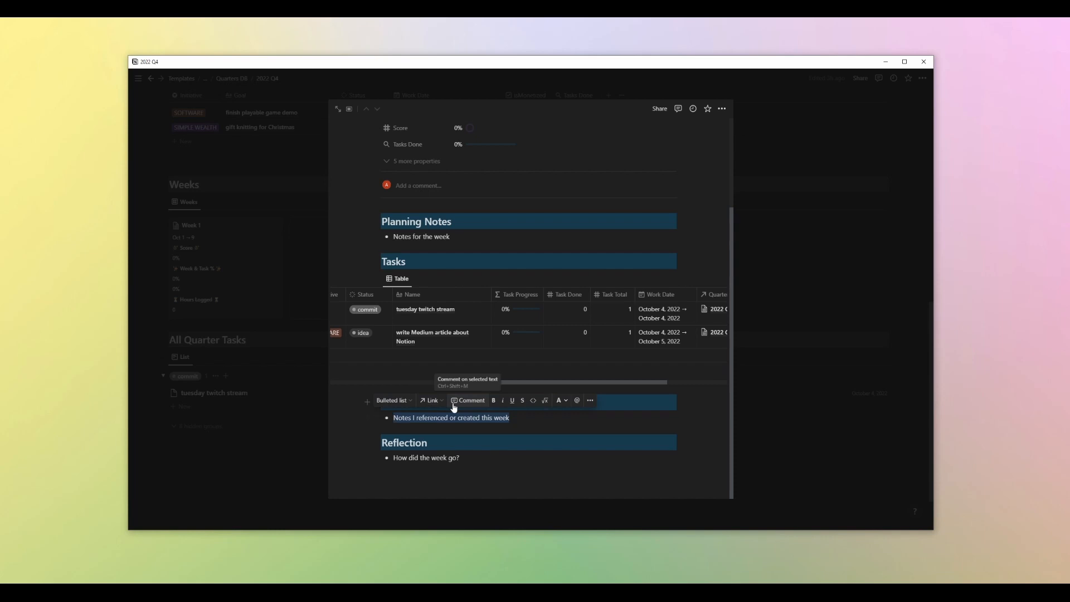
left_click_drag(509, 418, 393, 418)
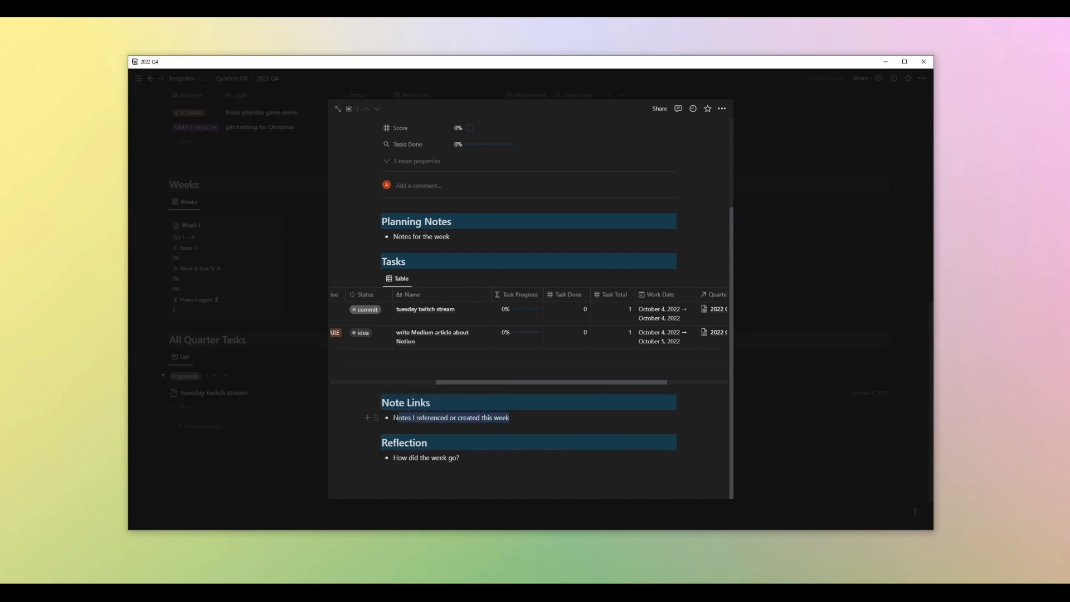
left_click(511, 418)
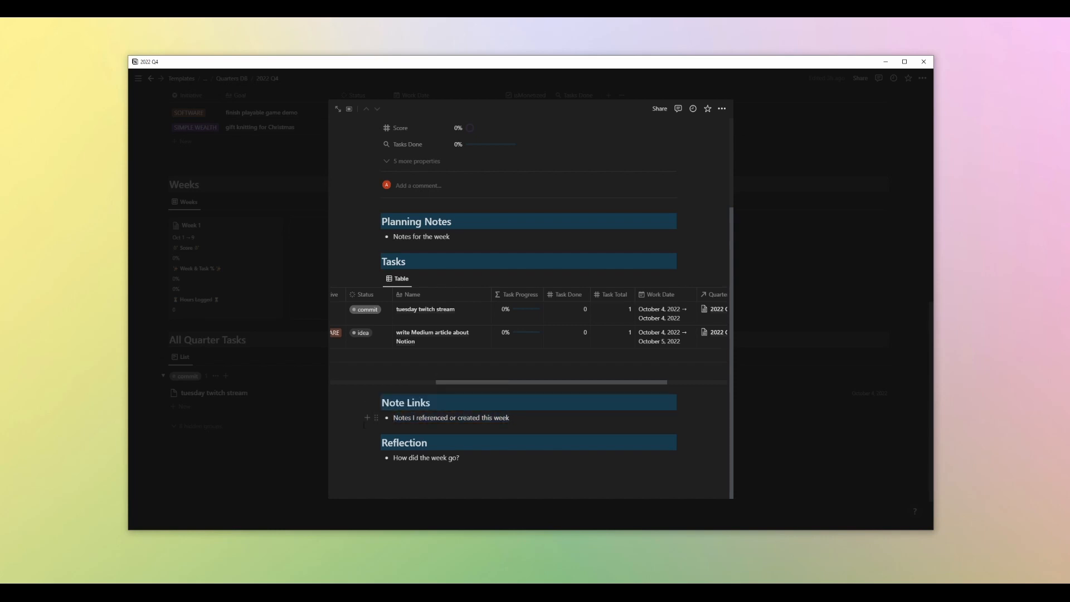
left_click_drag(430, 403, 407, 402)
left_click(524, 418)
triple_click(445, 461)
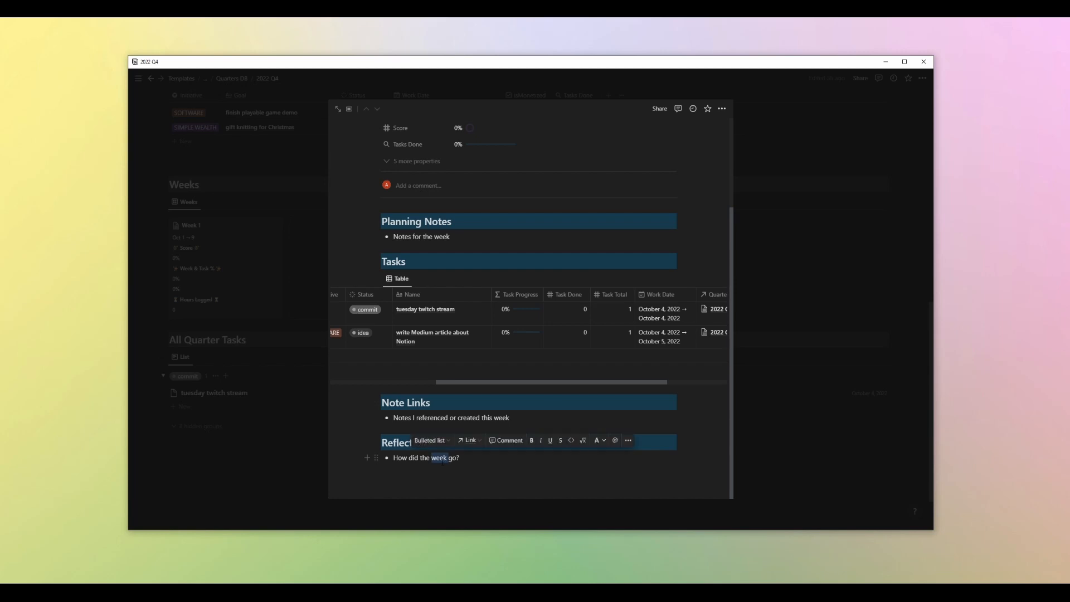
left_click(471, 460)
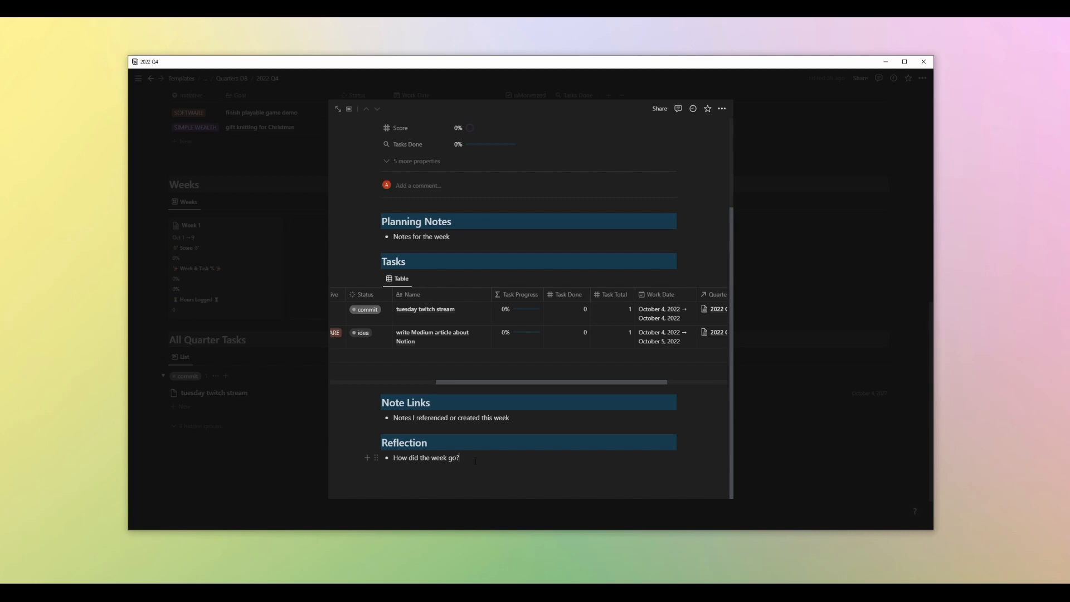
Return to the 2022 Q4 page and open the Weeks DB's Week # template for editing
scroll(545, 218, "up", 3)
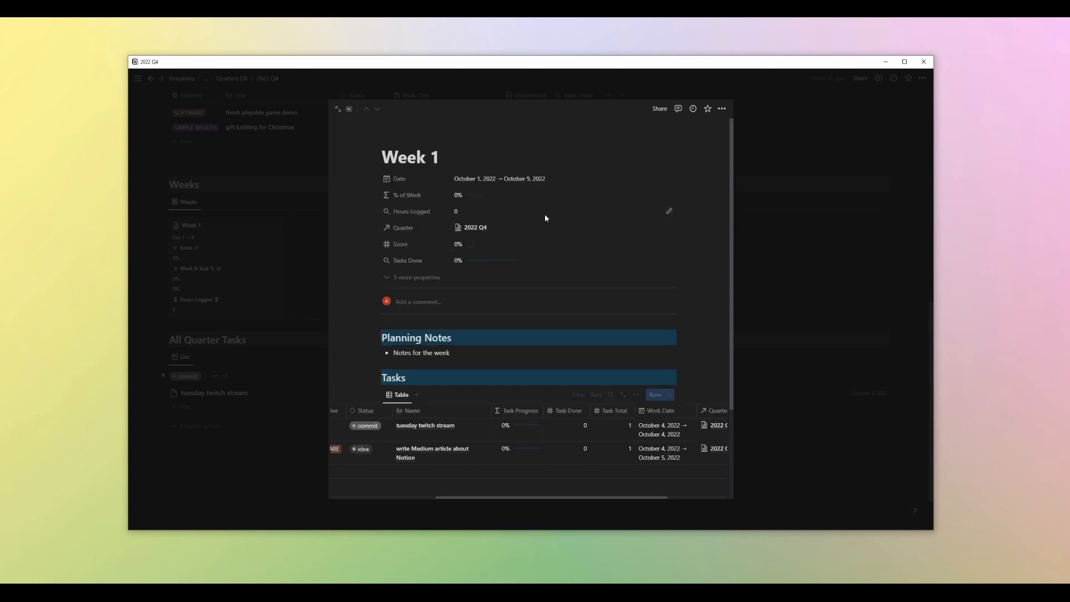
left_click(798, 338)
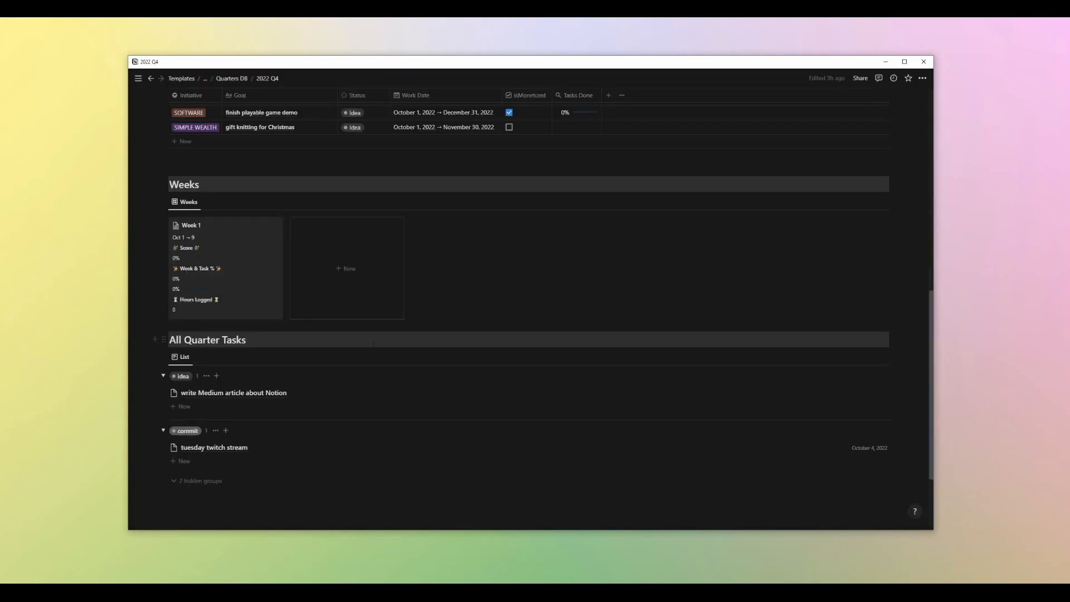
left_click(884, 201)
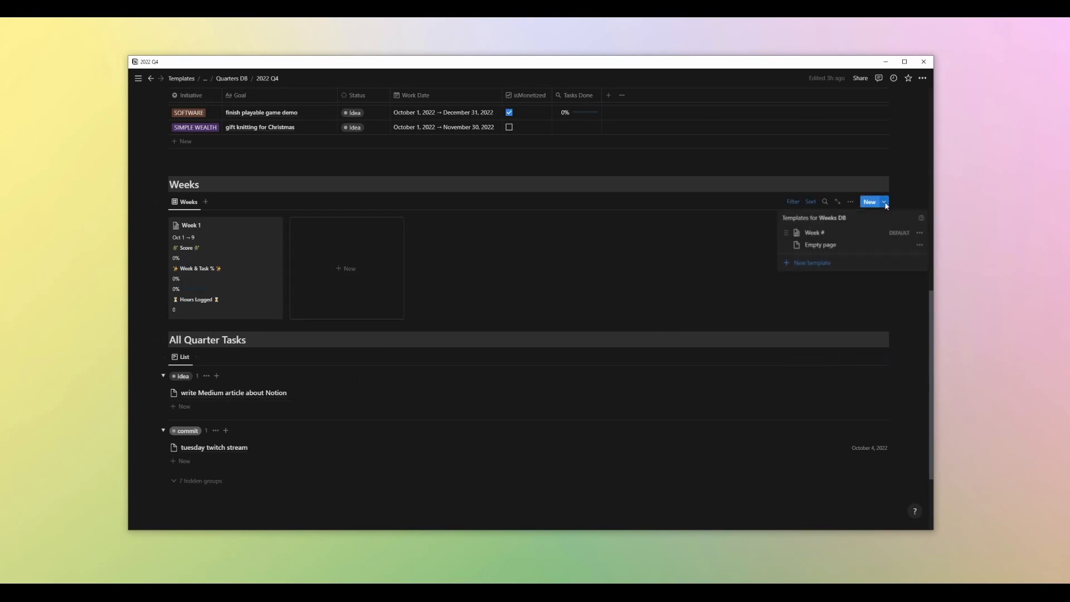
left_click(919, 233)
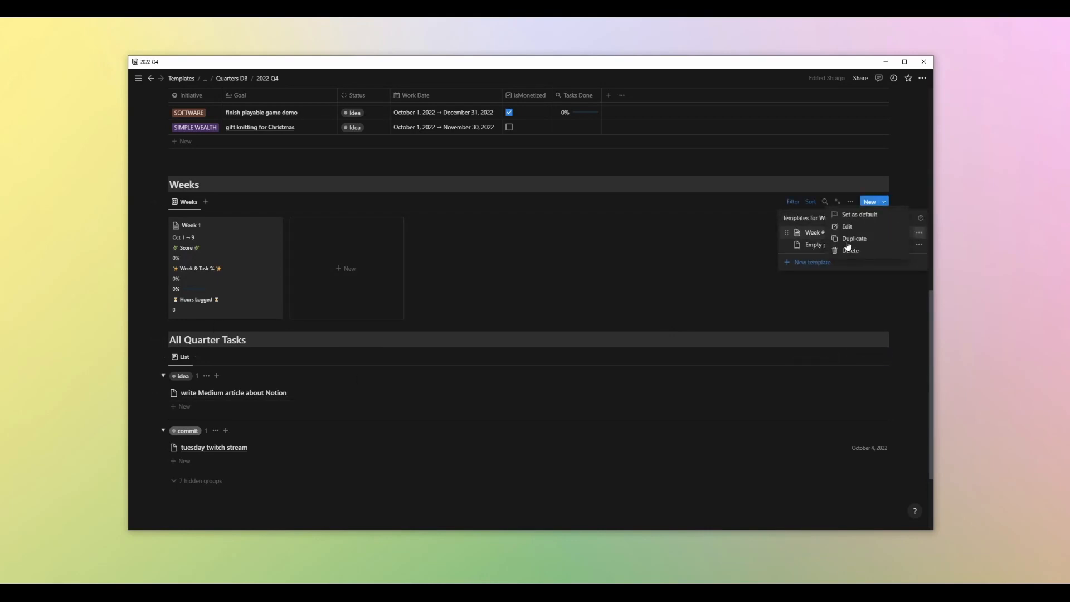
left_click(849, 230)
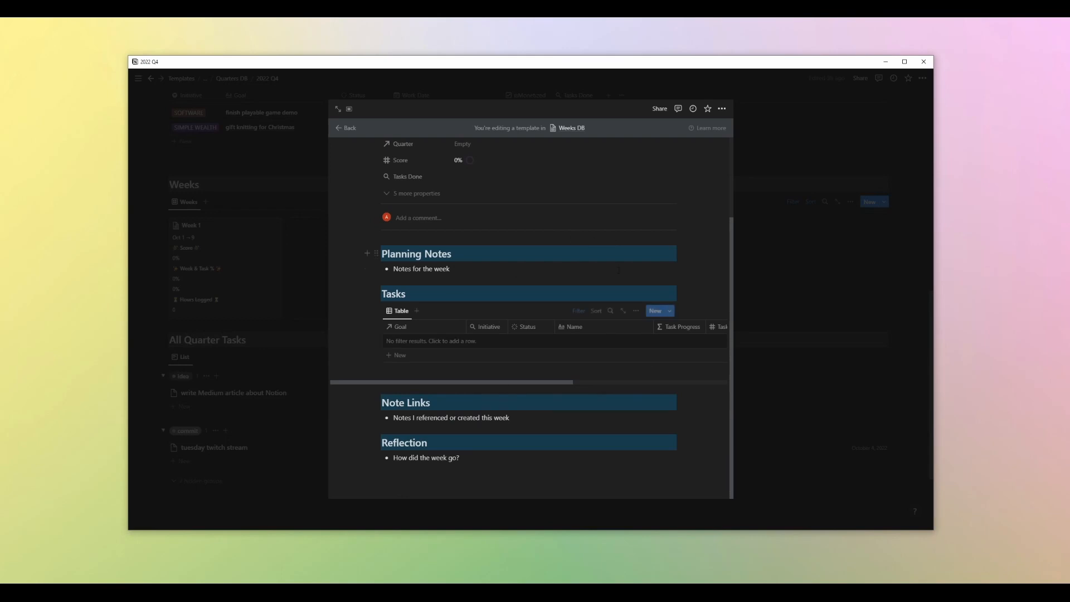
Inspect the Week # template's Tasks table filter, then go back to the quarter page
scroll(605, 334, "up", 2)
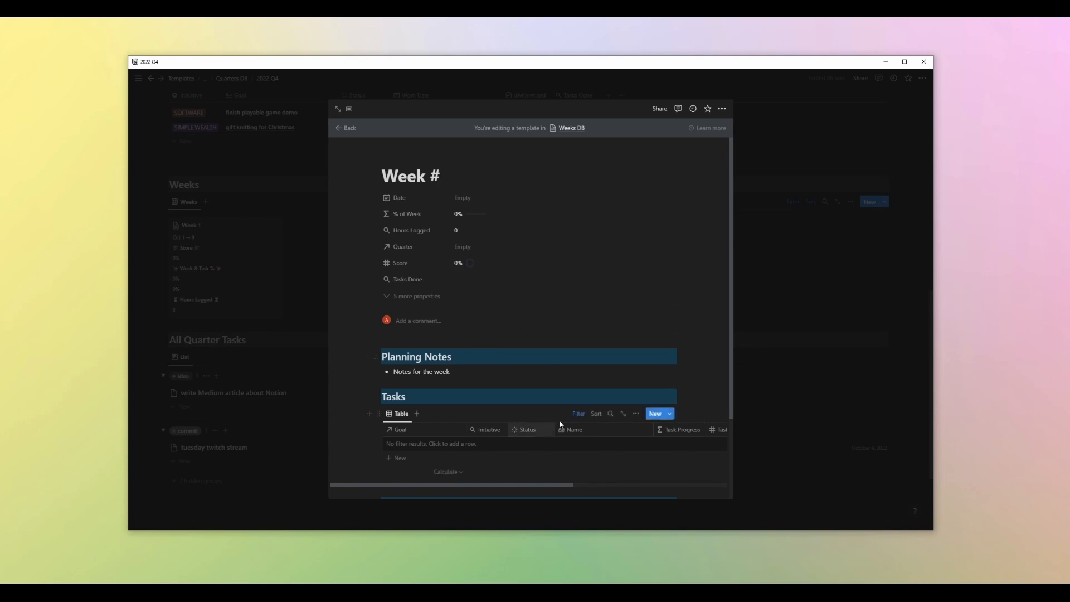
left_click(578, 413)
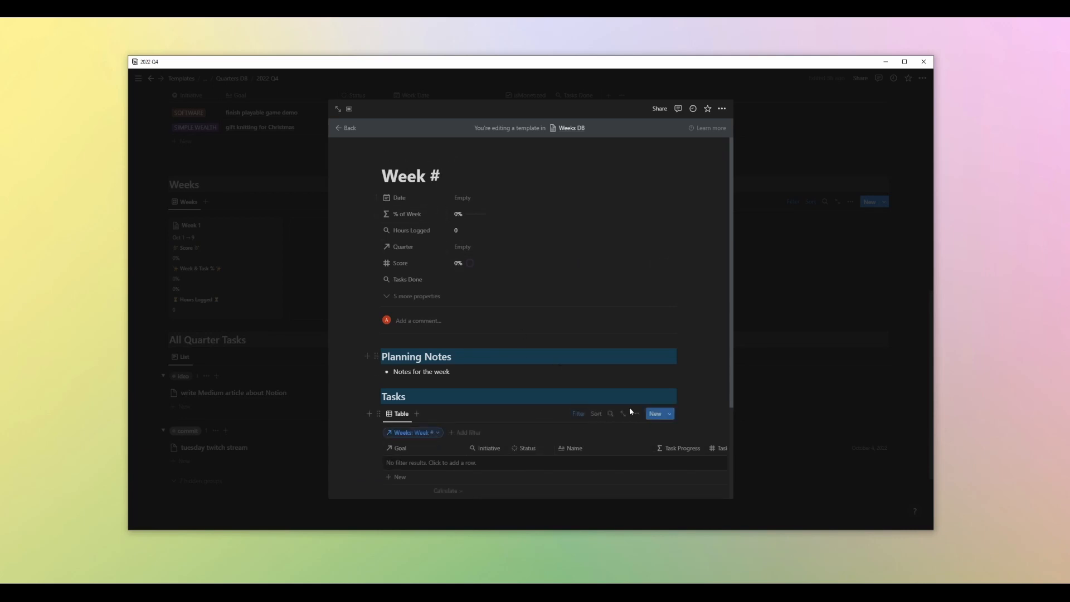
left_click(580, 413)
scroll(548, 408, "down", 2)
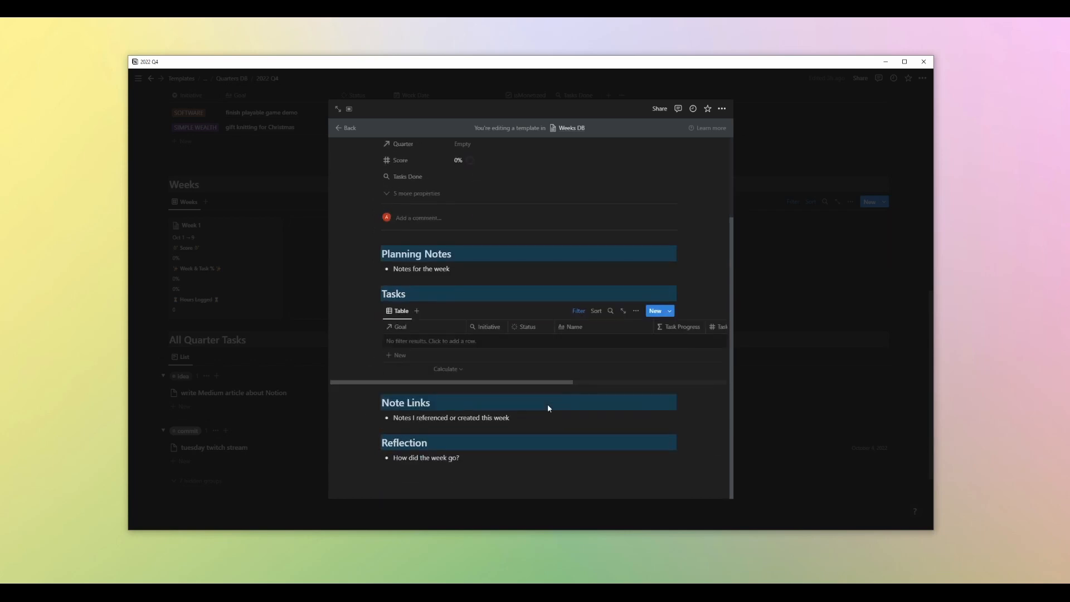
scroll(548, 408, "up", 3)
left_click(347, 129)
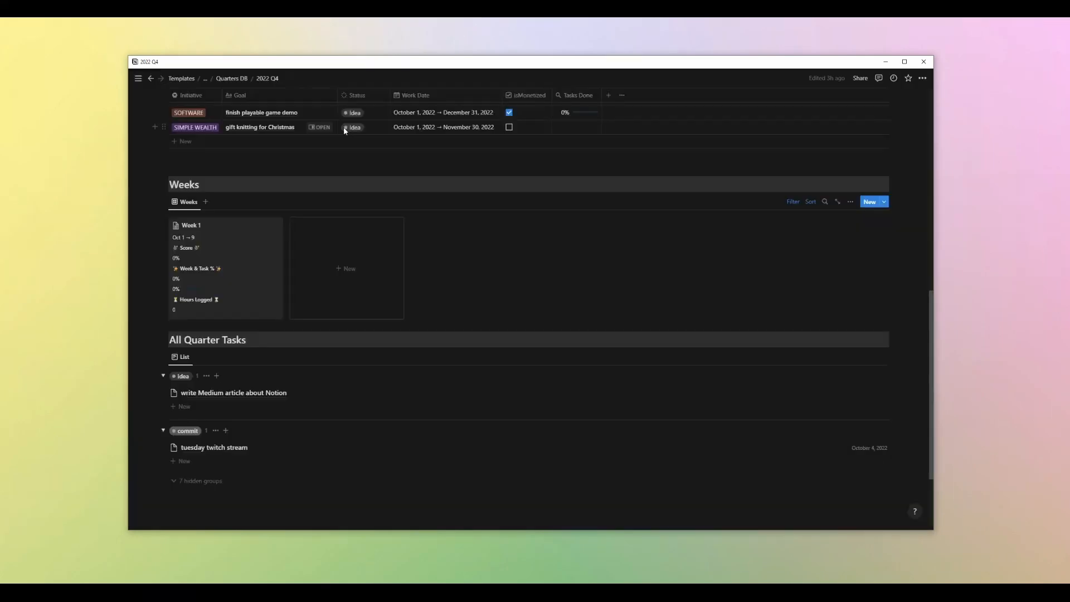
Add a new week card to the Weeks board and title it Week 2
left_click(348, 280)
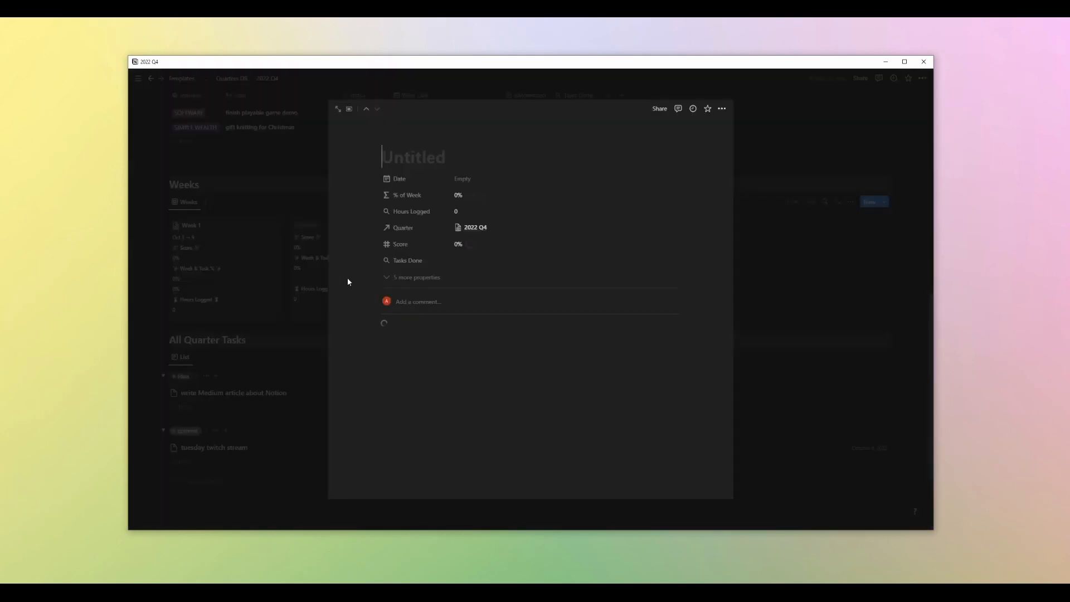
scroll(471, 400, "down", 3)
scroll(468, 384, "up", 3)
type("Week")
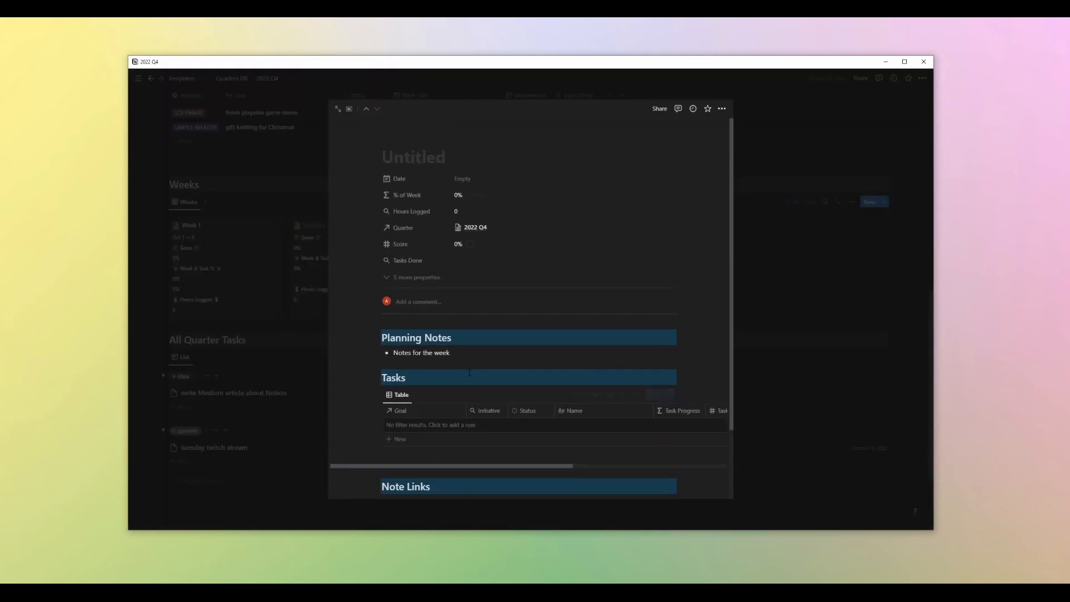
type(" 2")
Set Week 2's date range to October 10, 2022 through October 16, 2022
left_click(476, 179)
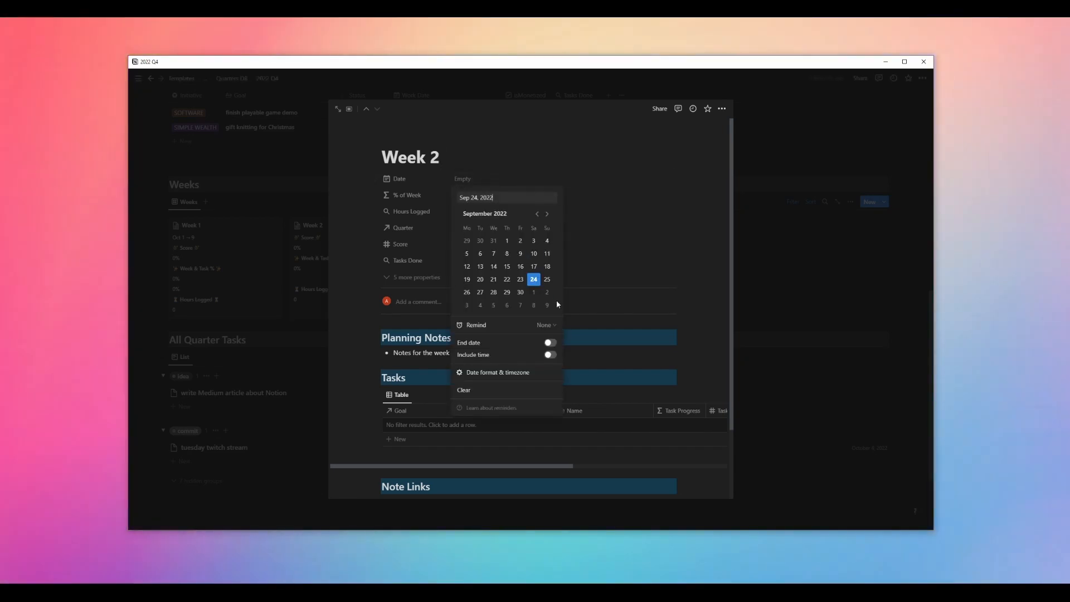
left_click(548, 214)
left_click_drag(468, 265, 547, 267)
left_click(612, 248)
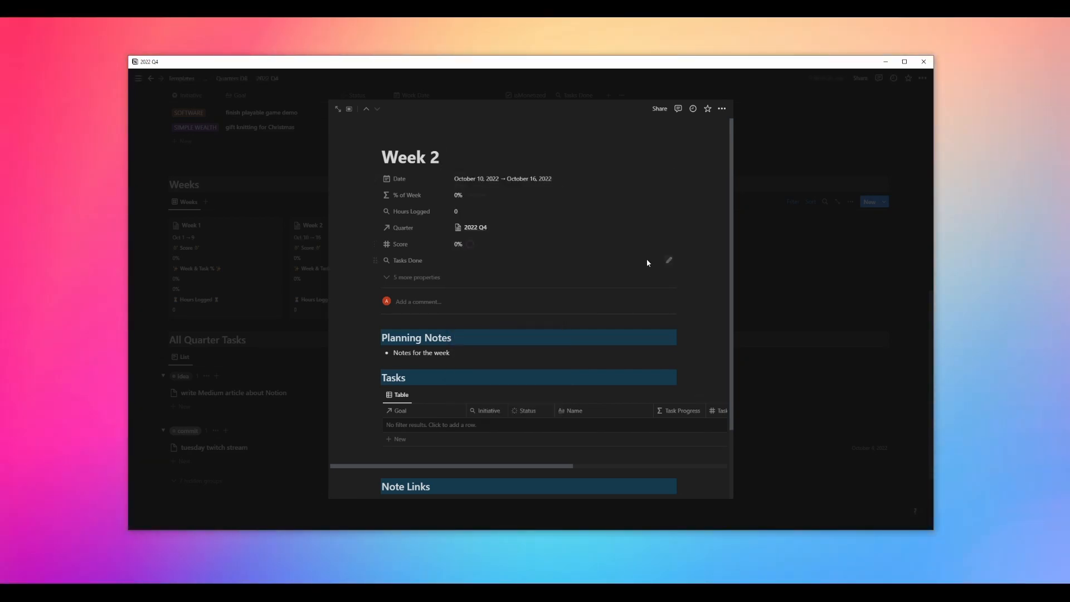
scroll(647, 259, "down", 3)
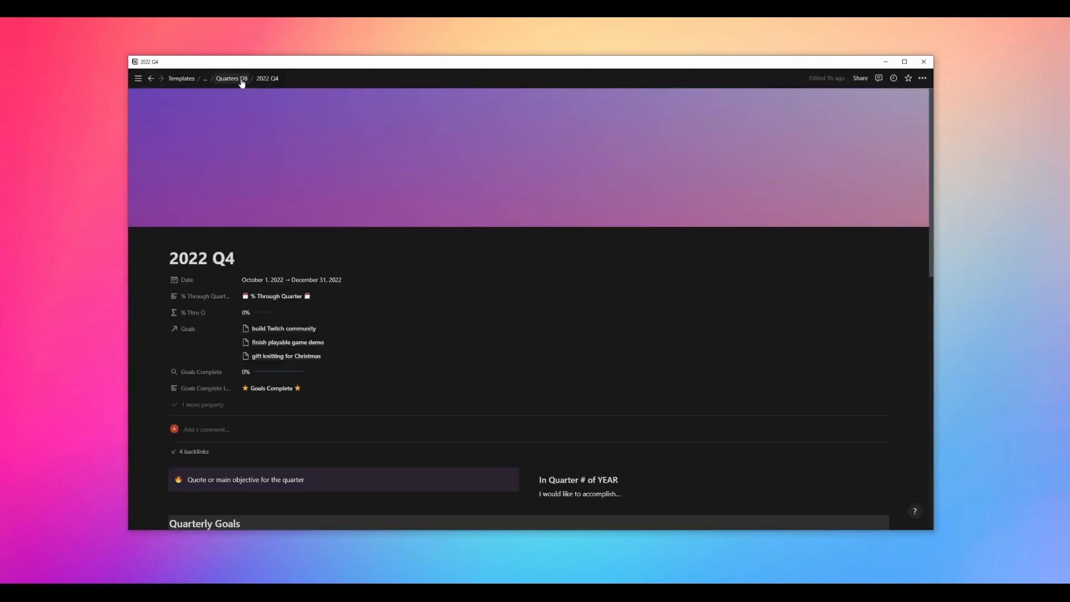
Navigate back to the main Productivity System 2022 page and highlight the year in its title
left_click(242, 80)
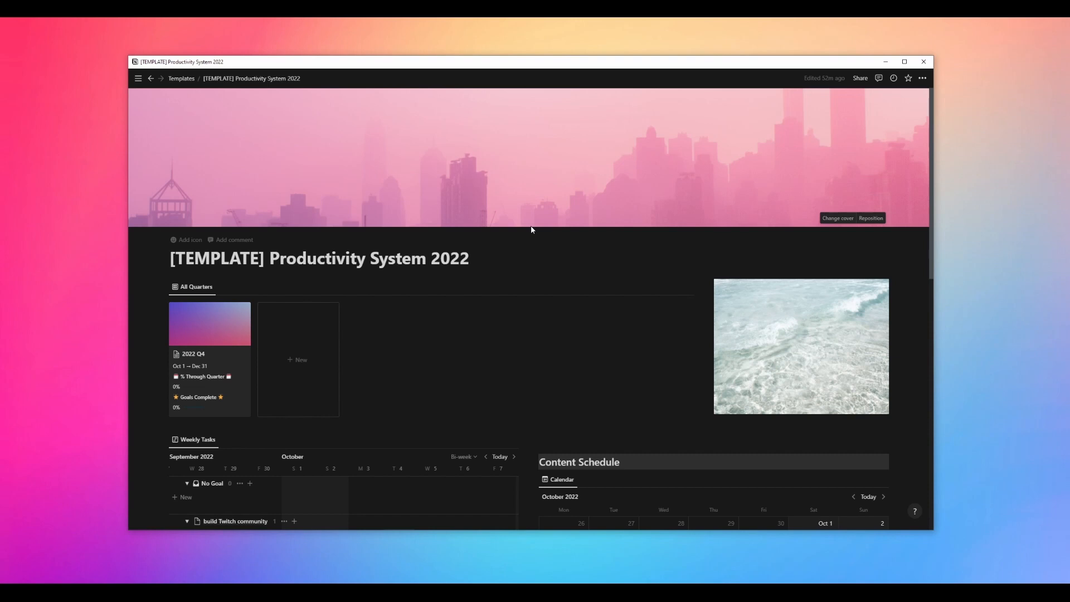
left_click_drag(470, 258, 433, 260)
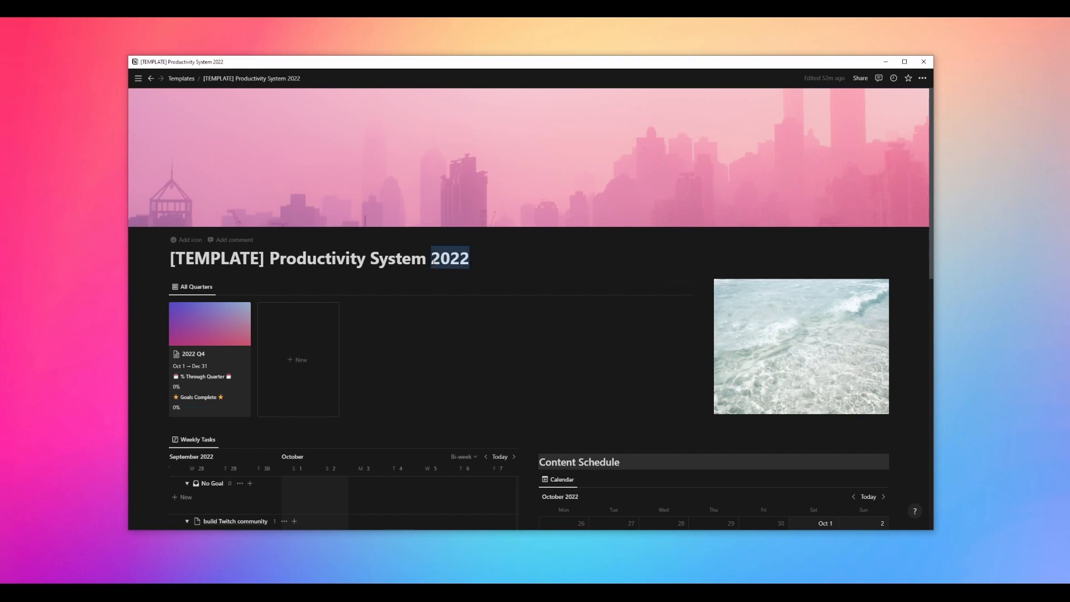
left_click(454, 260)
left_click(484, 261)
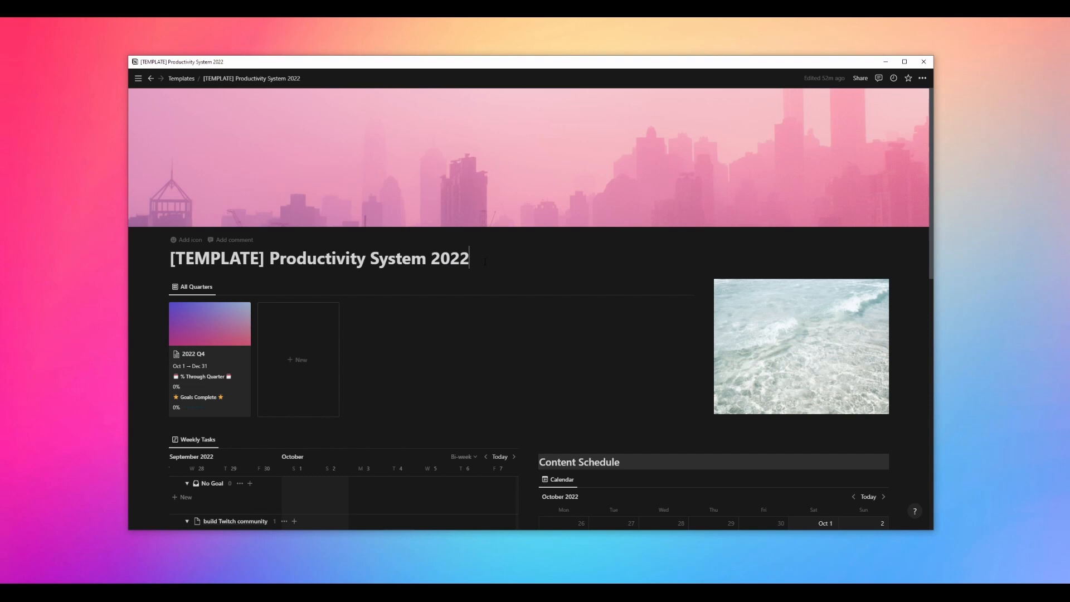